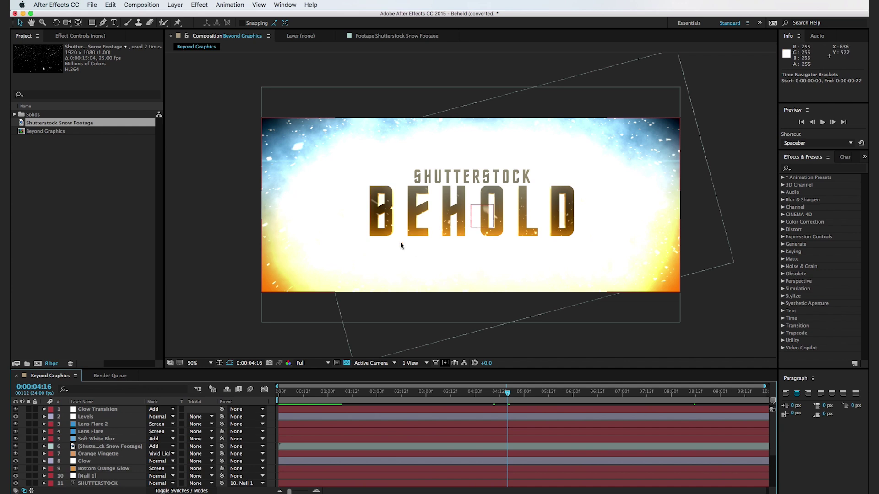
Step: Start a new project and discard the changes to the Behold (converted) project
click(95, 5)
mouse_move(96, 17)
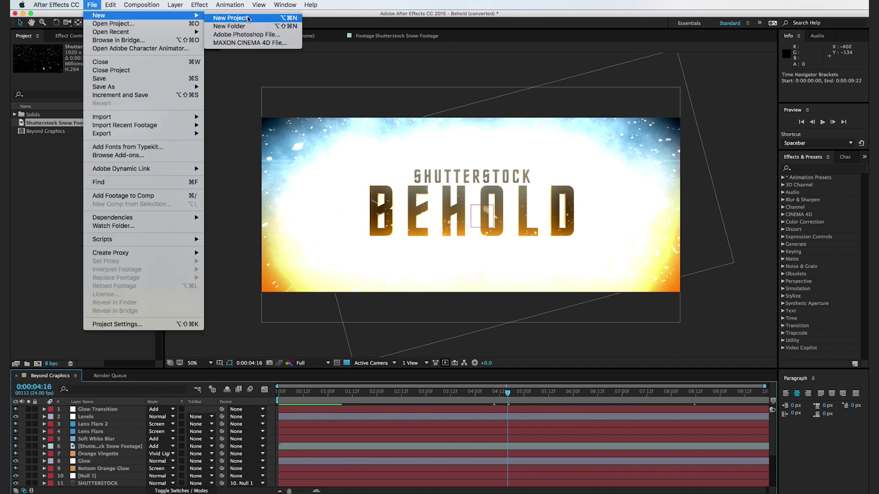
click(230, 18)
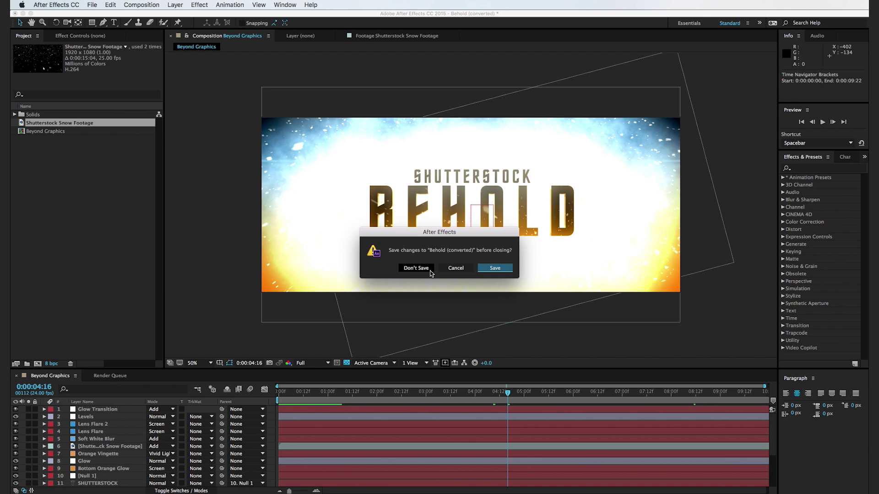
click(415, 269)
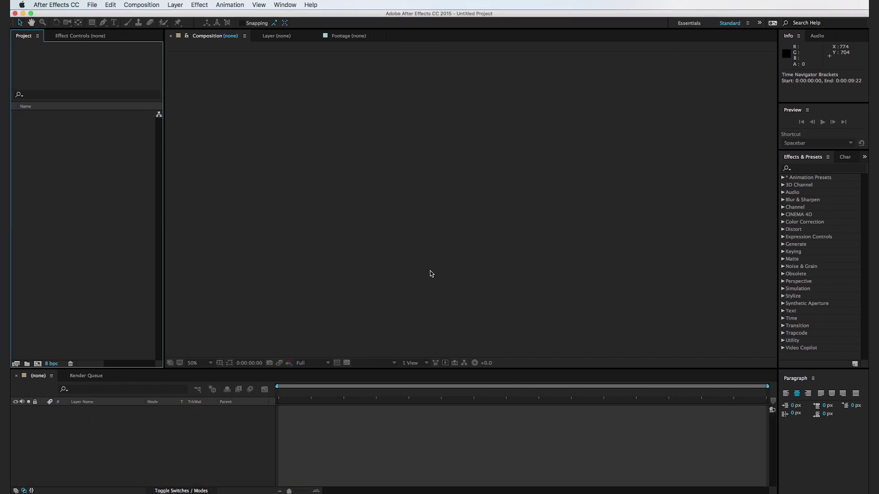
Step: Create a new composition from the HDTV 1080 24 settings with its height set to 800 px
key(super+n)
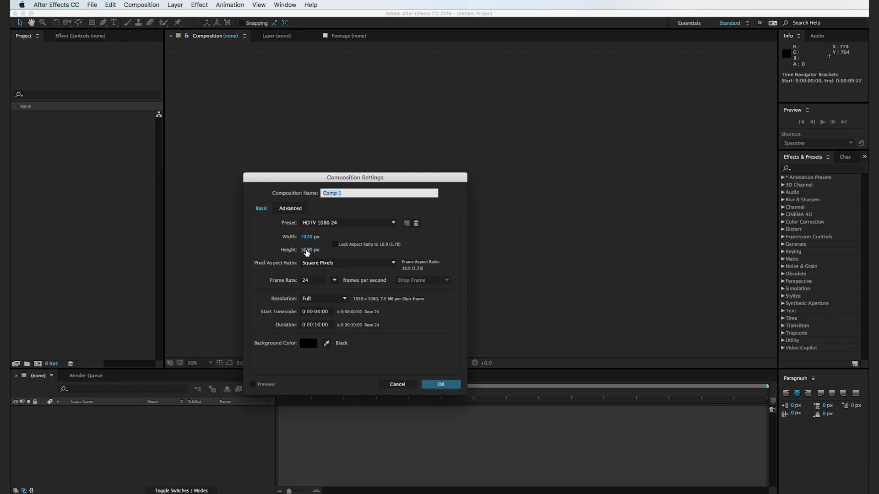
click(306, 250)
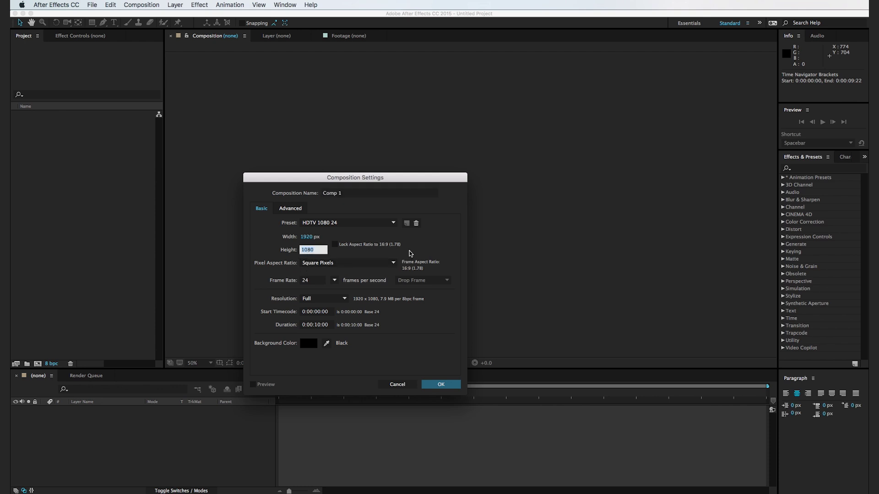
text(800)
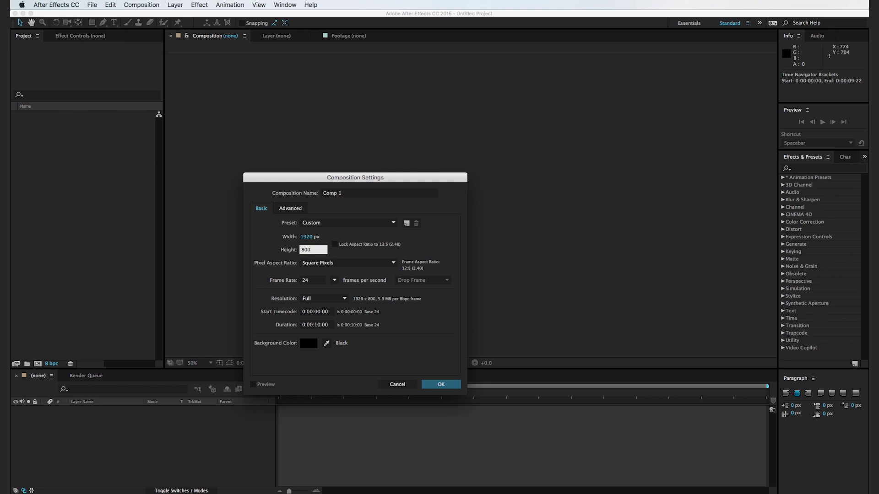
click(457, 382)
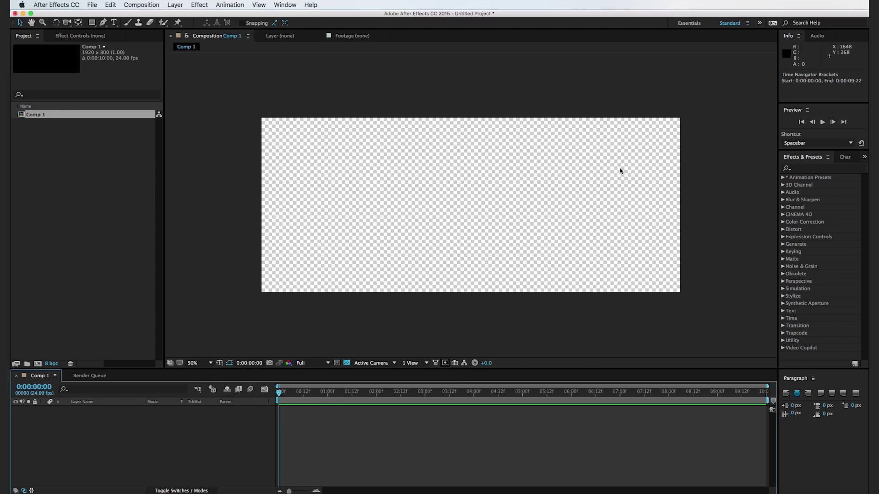
Step: Create a text layer reading "BeHOLD" near the middle of the composition
key(super+6)
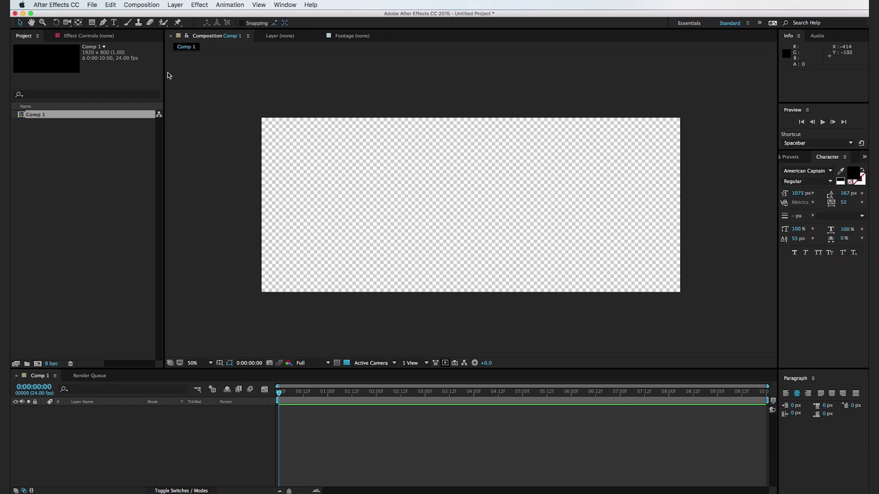
click(114, 25)
click(463, 214)
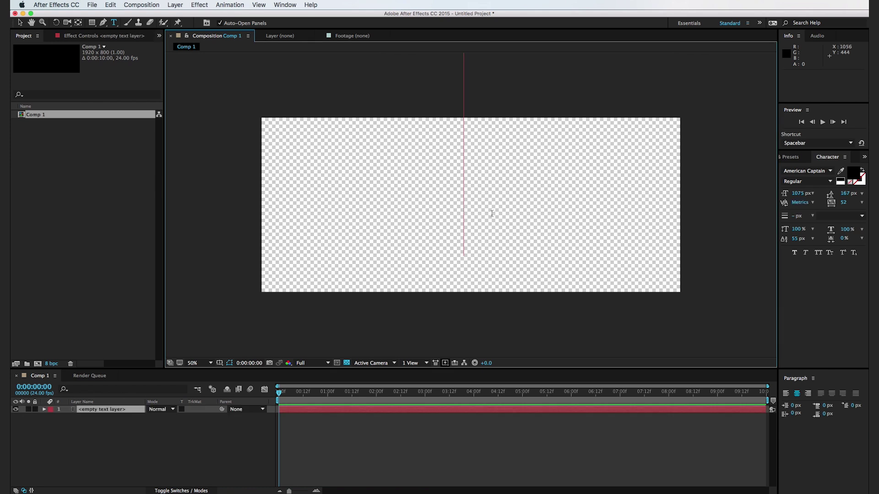
text(BeHOLD)
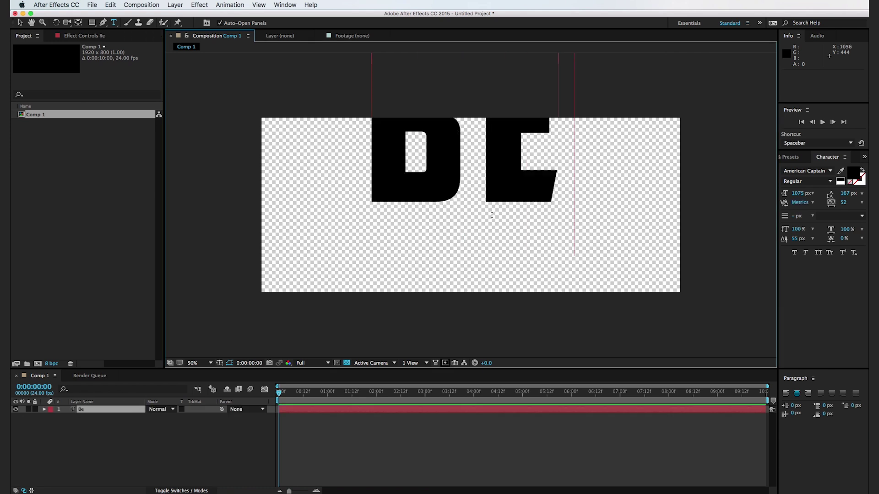
click(20, 23)
Step: Format the BeHOLD text as 216 px Final Frontier Old in all caps
drag(798, 193, 526, 201)
click(804, 170)
text(Final Frontier Old)
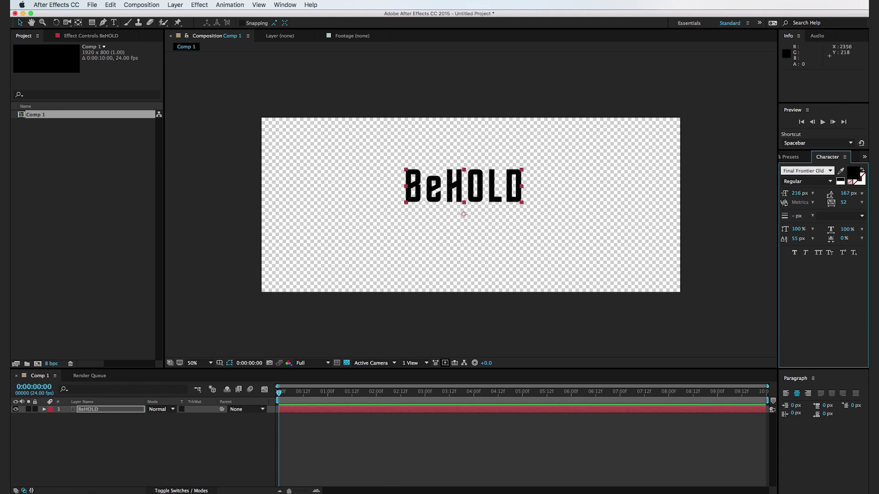
double_click(444, 193)
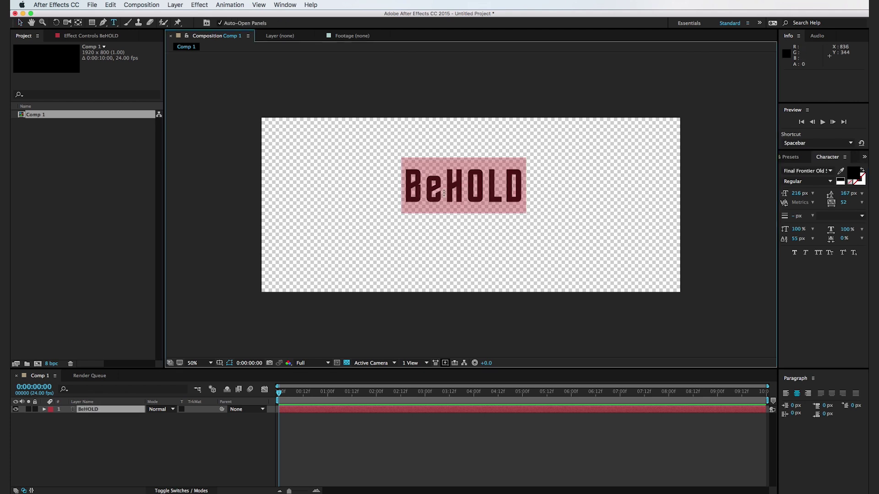
click(819, 253)
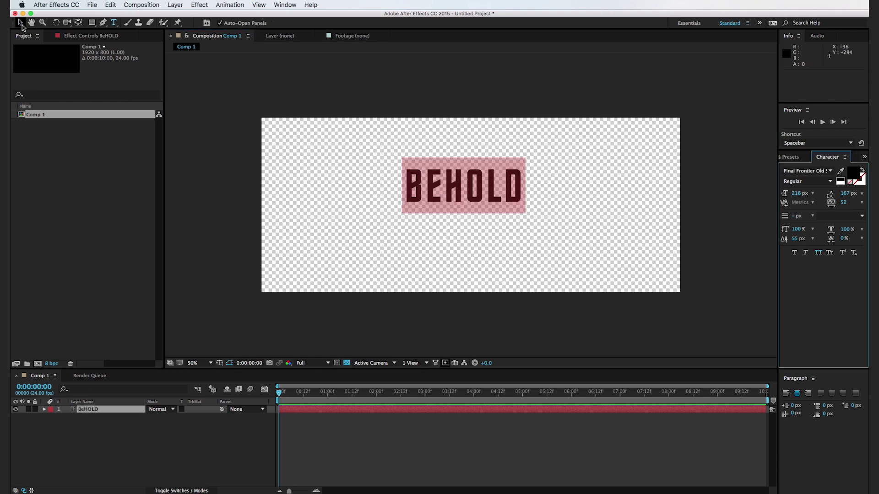
click(20, 23)
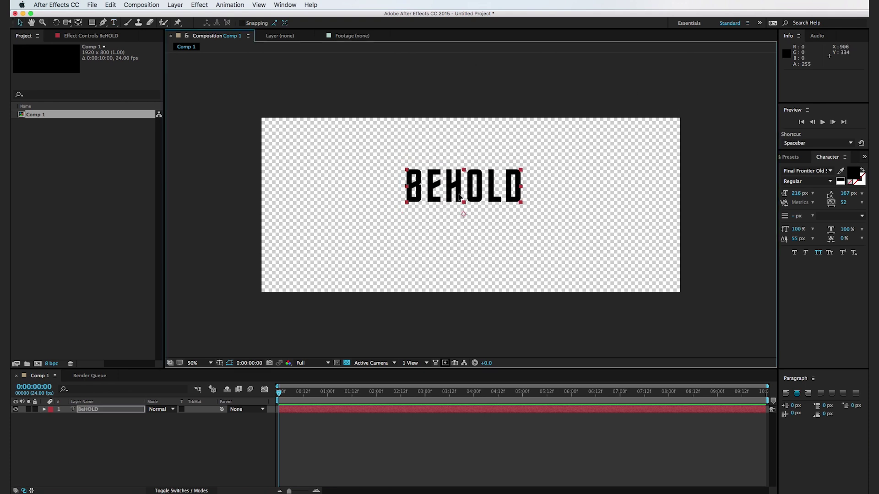
Step: Centre the BEHOLD title in the frame at position 958, 528 using the proportional grid, and hide the grid
drag(459, 192, 459, 206)
click(220, 363)
click(232, 380)
mouse_move(490, 207)
mouse_down()
mouse_move(497, 214)
mouse_move(499, 202)
mouse_move(497, 215)
mouse_up()
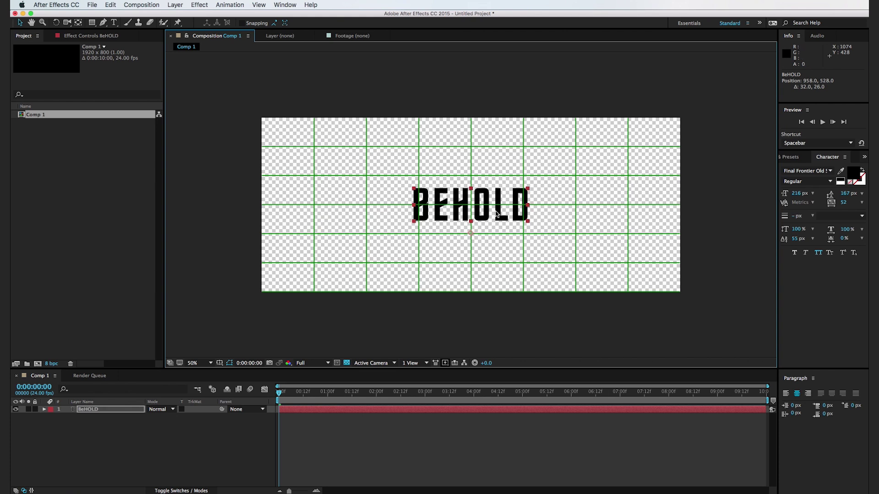
click(220, 363)
click(248, 379)
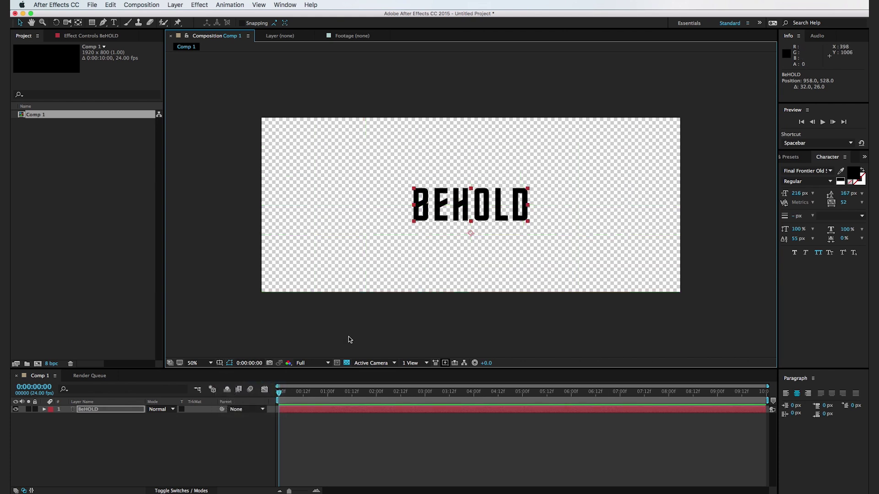
click(438, 334)
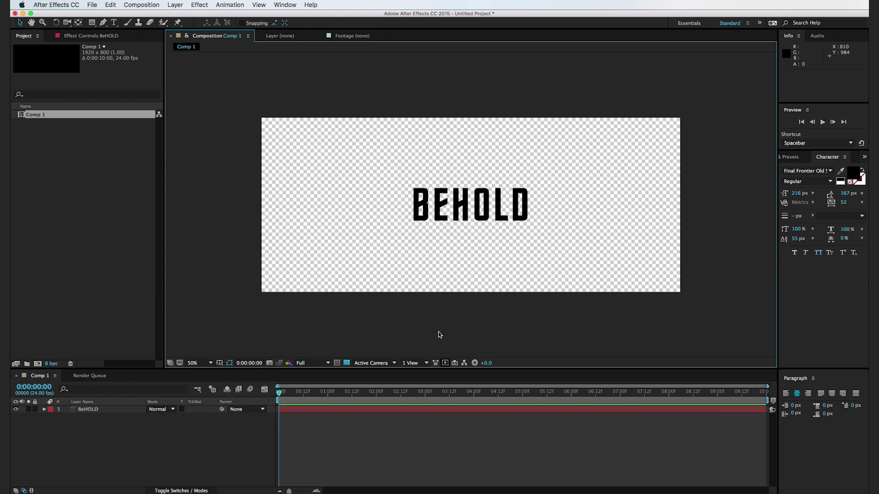
Step: Apply the Gradient Ramp effect to the BEHOLD text and swap its start and end colours
click(790, 157)
click(819, 168)
text(gradi)
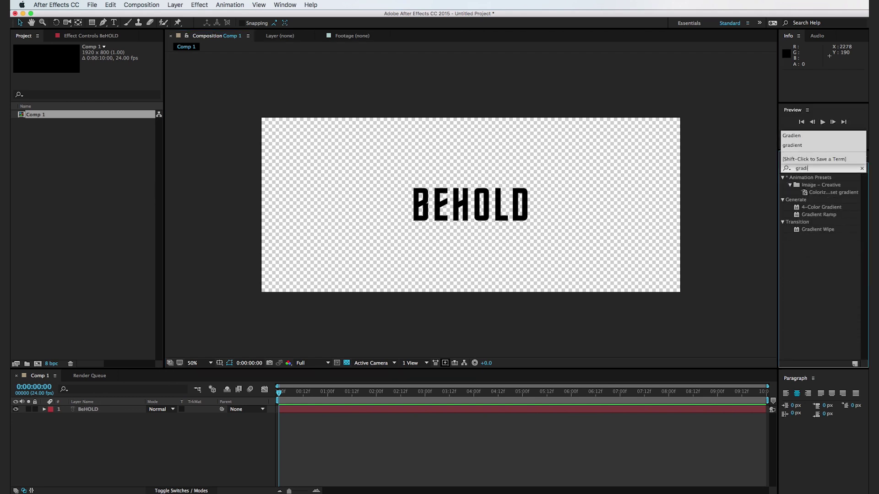
drag(832, 216, 471, 206)
click(120, 113)
Step: Tighten the gradient around the title with the ramp start at 960, 264 and the ramp end at 960, 432
drag(125, 75, 12, 90)
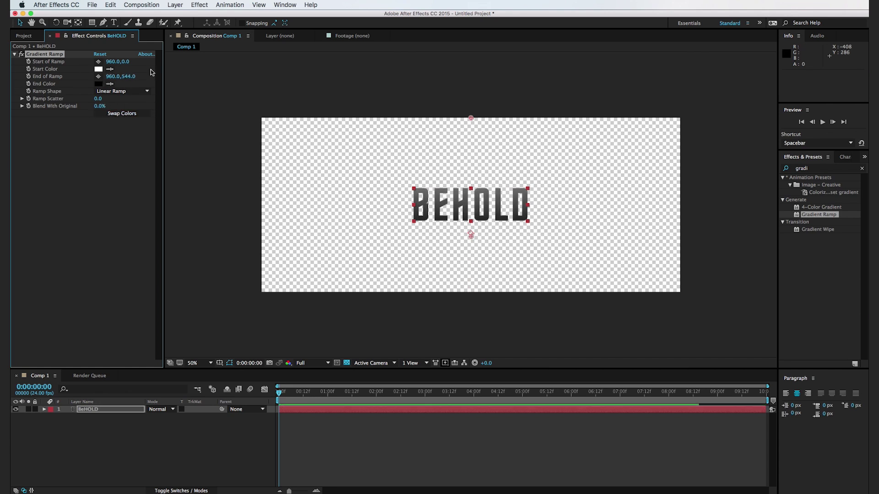
drag(470, 236, 470, 212)
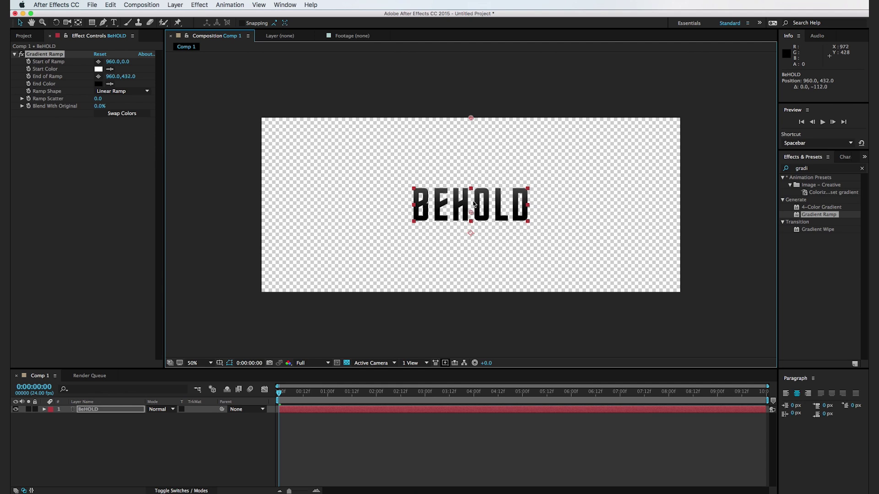
drag(470, 117, 471, 175)
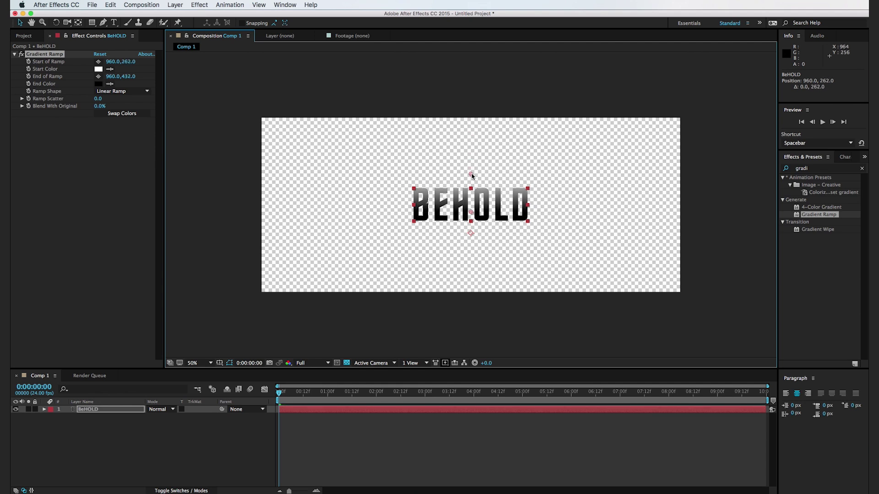
Step: Set the gradient's start colour to dark grey 4C4C4C and deselect the title
click(97, 69)
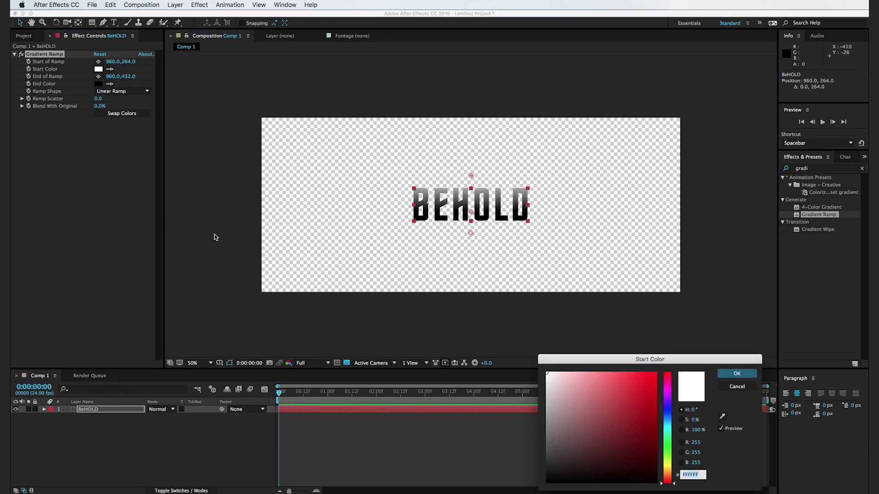
drag(554, 461, 541, 449)
click(737, 374)
click(676, 340)
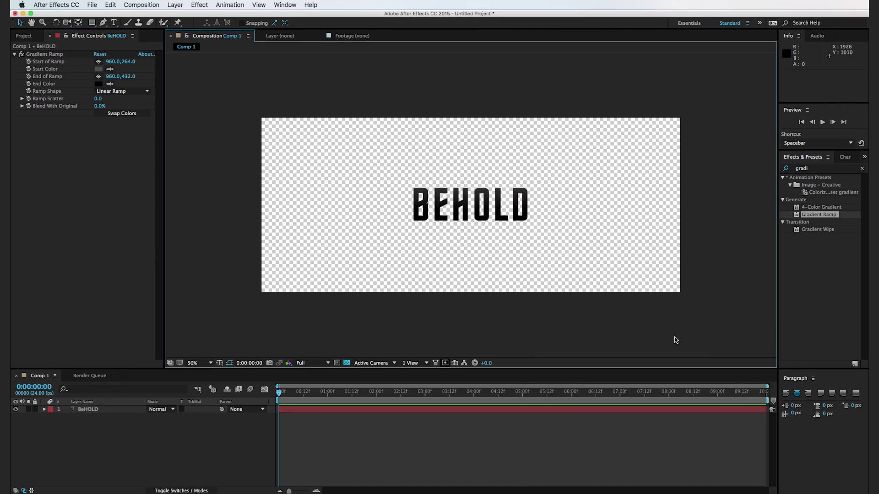
Step: Duplicate the BeHOLD text layer and move the copy beneath the original
scroll(524, 285, up, 4)
scroll(525, 285, down, 2)
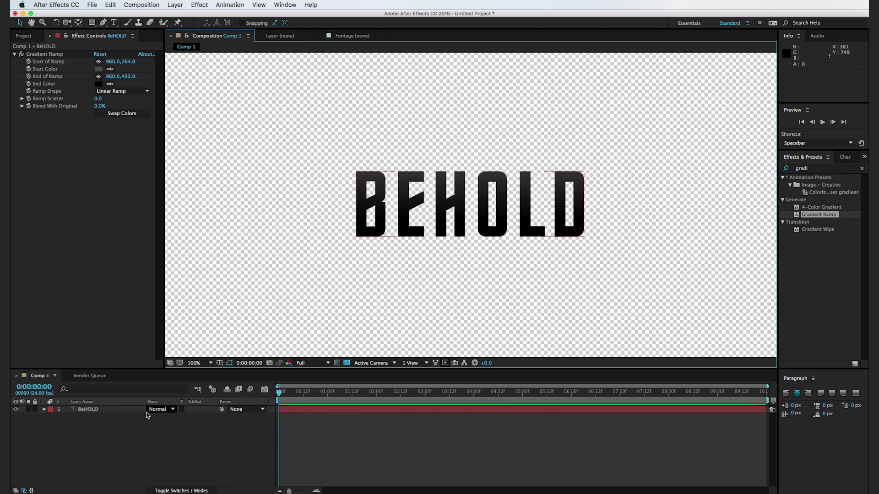
click(105, 411)
key(super+d)
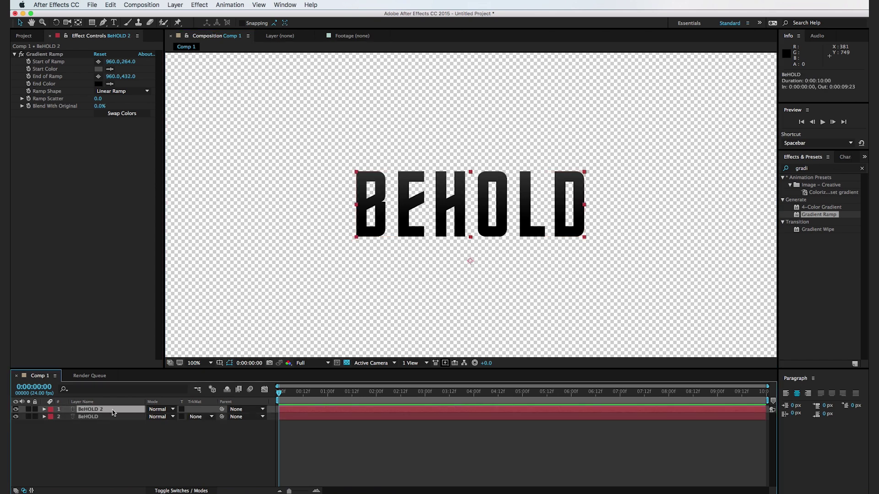
key(super+[)
Step: Scale the BeHOLD 2 layer to 99% and nudge it up to position 958, 526, checking it by toggling its visibility
key(s)
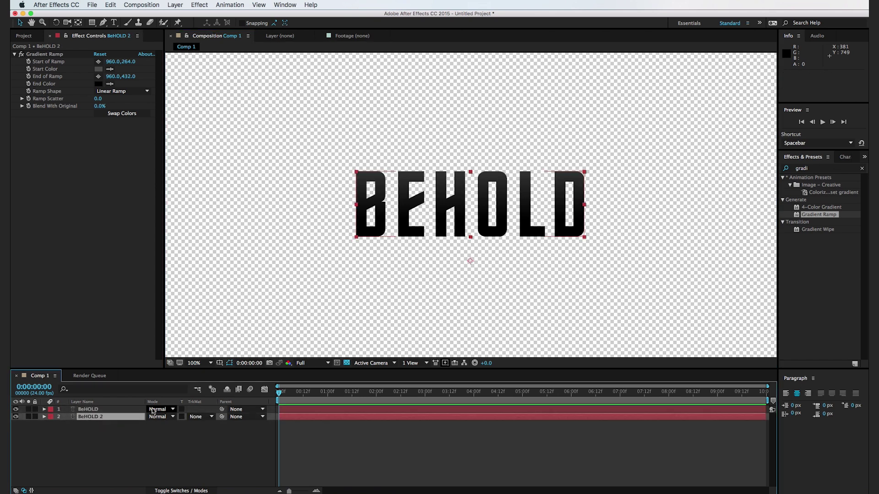
drag(178, 424, 415, 204)
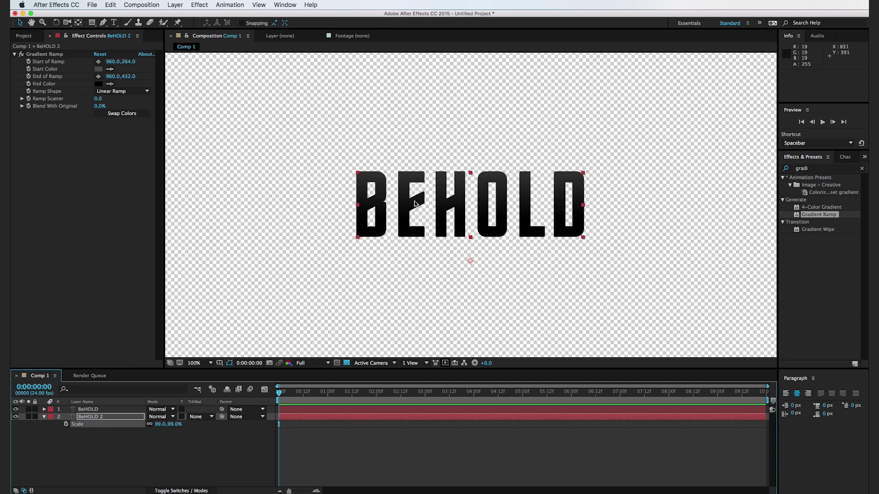
key(Up)
key(Up)
key(Up)
key(Down)
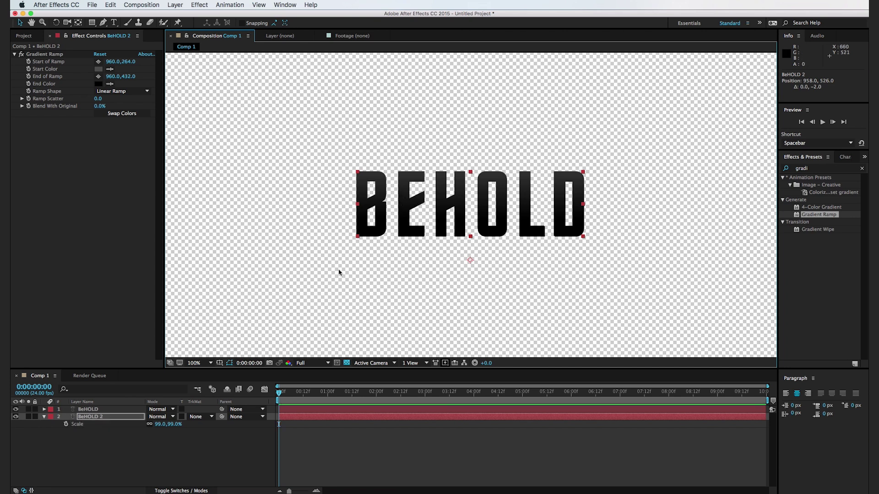
click(16, 417)
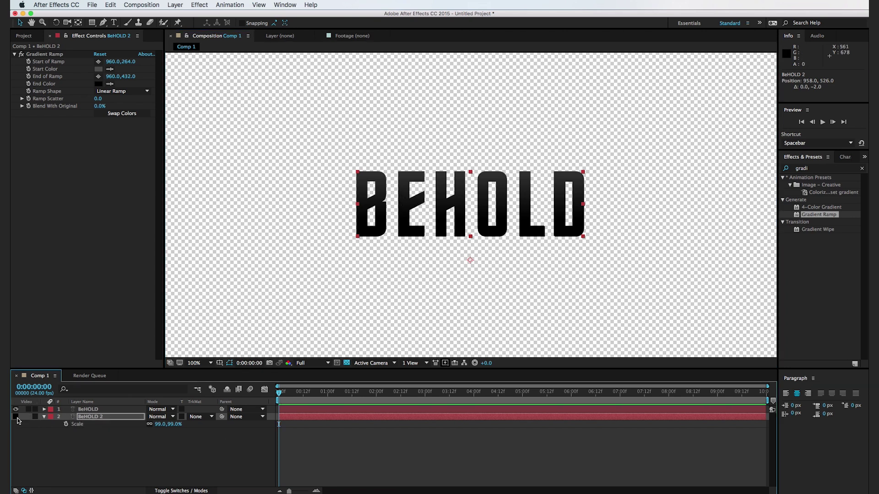
click(17, 417)
Step: Set the Gradient Ramp start colour of BeHOLD 2 to orange E7A53A
click(98, 69)
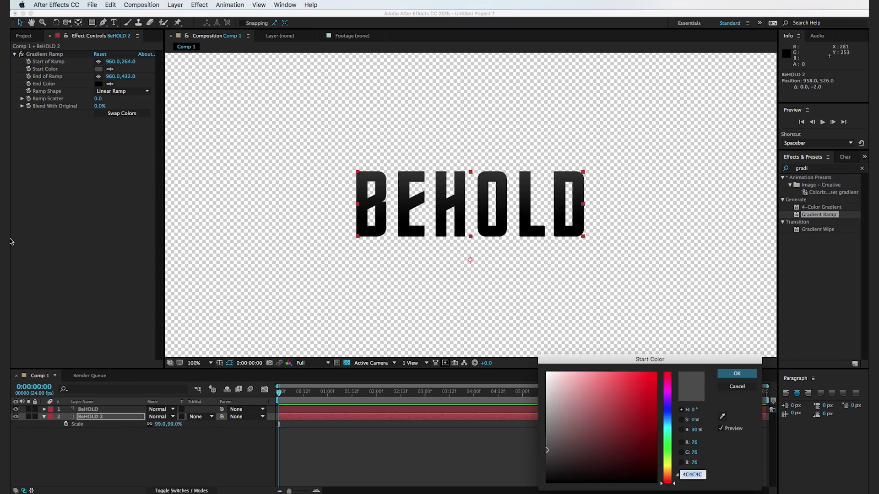
drag(667, 482, 667, 472)
click(629, 441)
drag(630, 441, 628, 387)
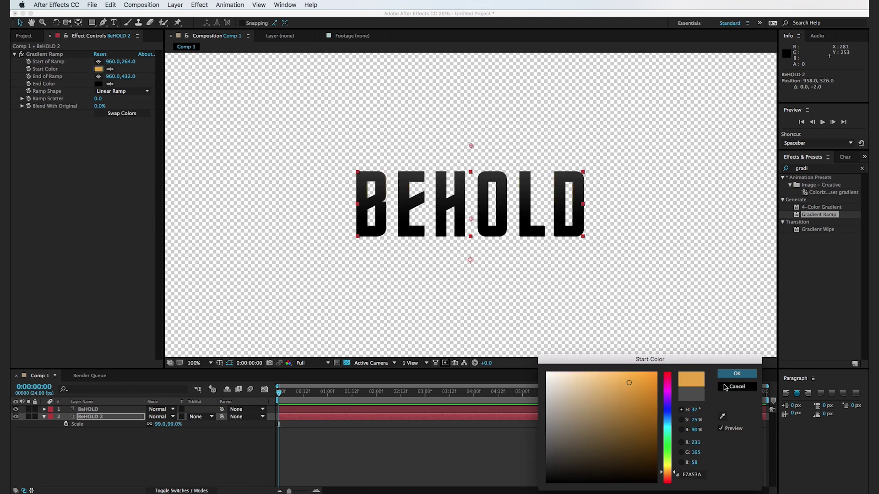
click(736, 373)
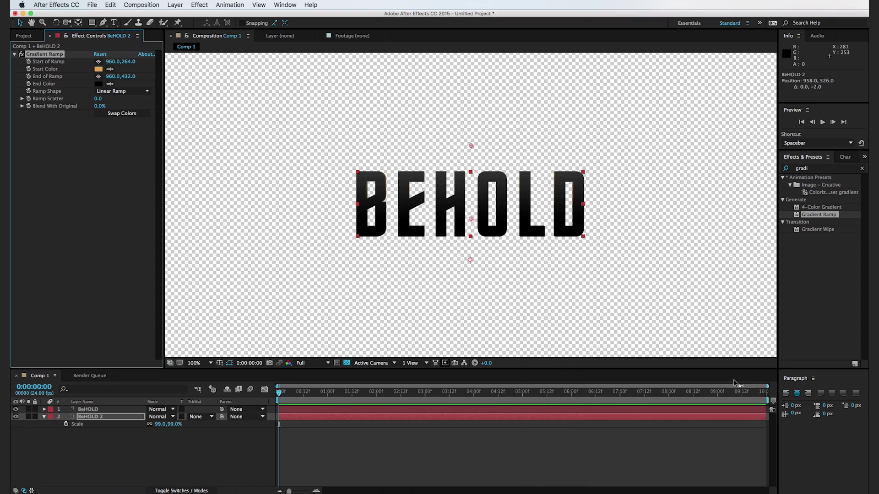
Step: Set the Gradient Ramp end colour of BeHOLD 2 to orange F39E24
click(99, 84)
drag(677, 476, 675, 473)
drag(634, 388, 641, 380)
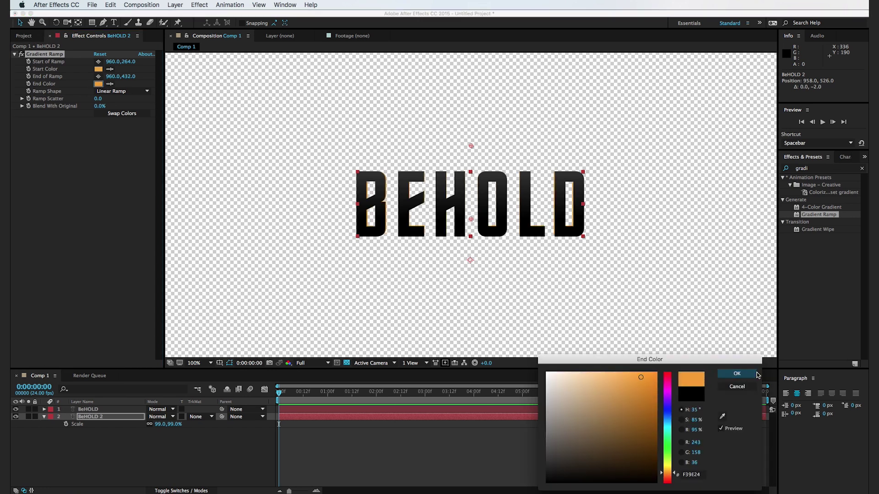
click(736, 374)
Step: Duplicate the BeHOLD 2 layer, move the copy to the bottom of the layer stack and show its Scale property
key(.)
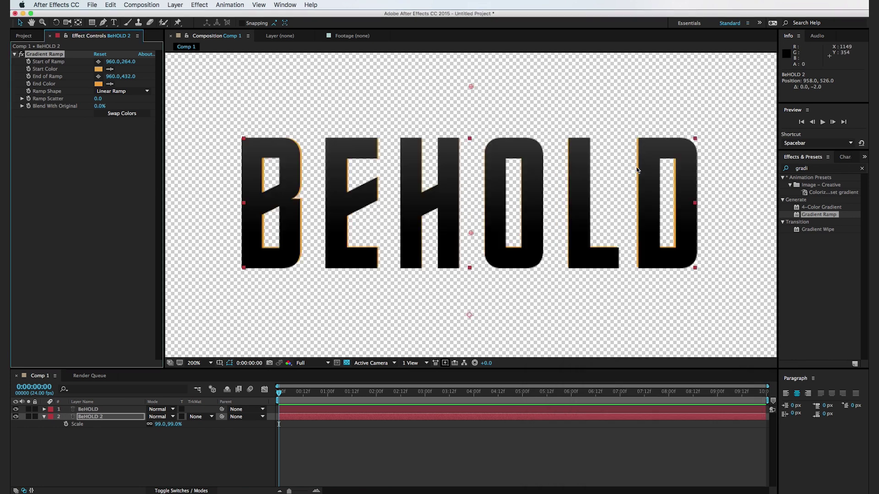
key(.)
key(super+d)
key(super+[)
key(s)
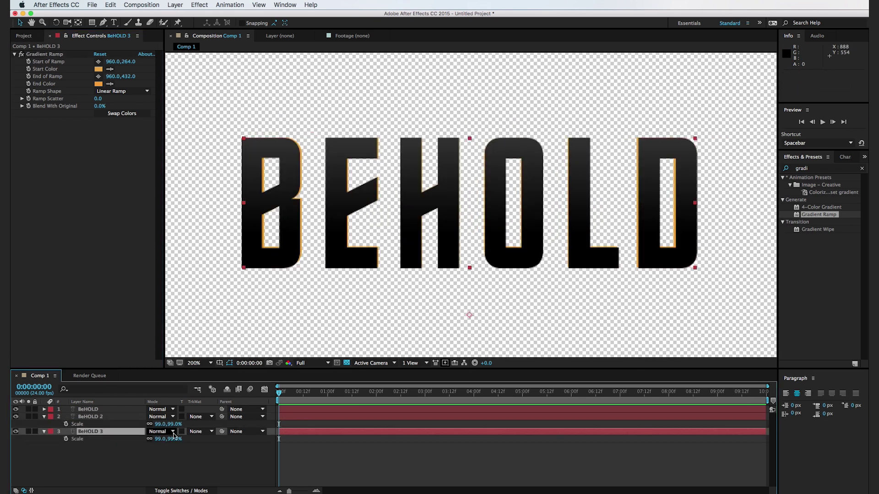
Step: Scale the BeHOLD 3 layer to 98% and nudge it slightly upward behind the other text layers
drag(173, 441, 177, 440)
click(177, 439)
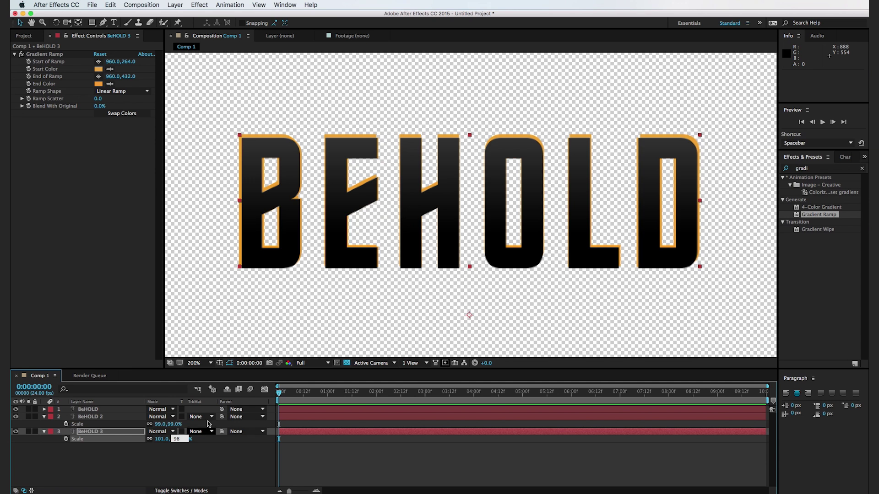
text(98)
key(Return)
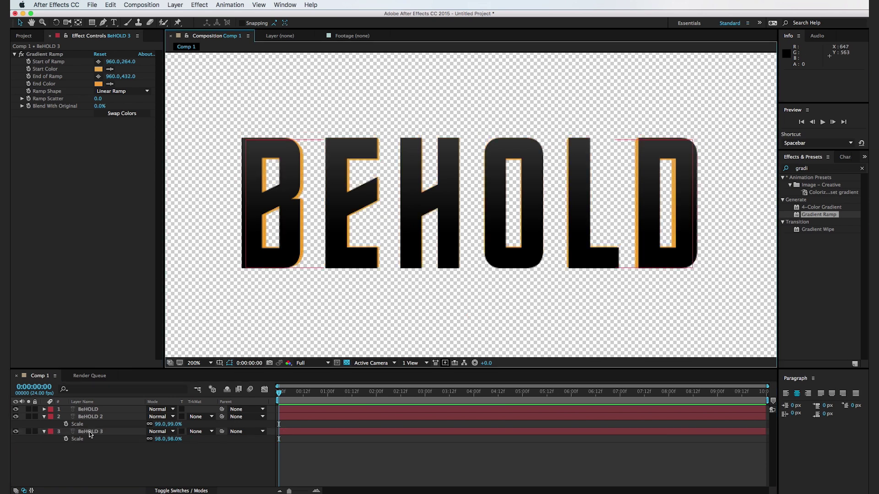
drag(293, 254, 294, 252)
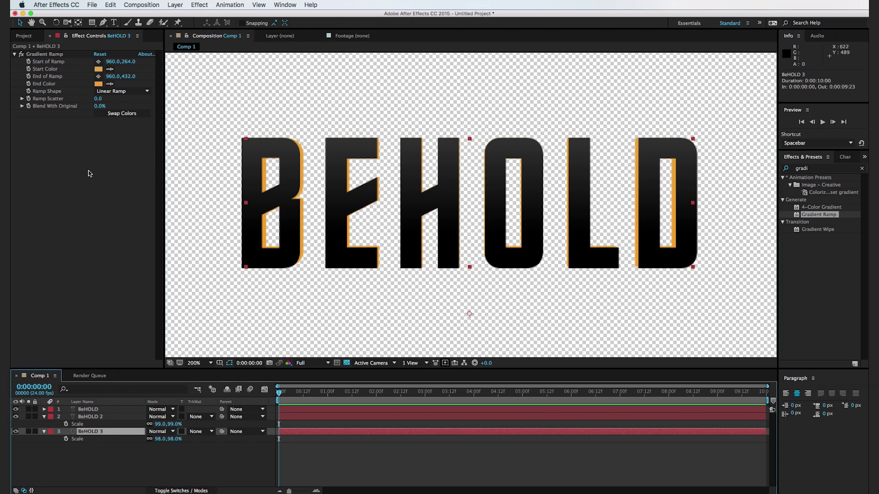
Step: Set the Gradient Ramp end colour of BeHOLD 3 to dark orange 915E16 and turn off the transparency grid
click(98, 84)
drag(647, 419, 640, 420)
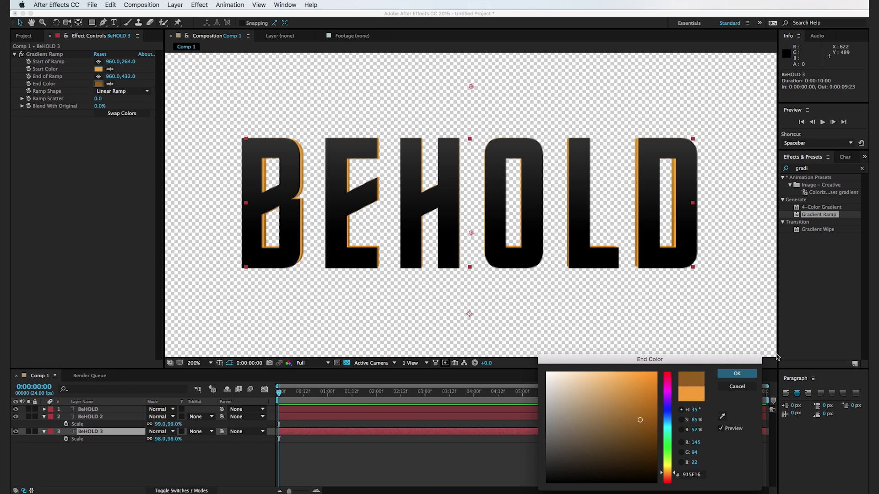
click(738, 374)
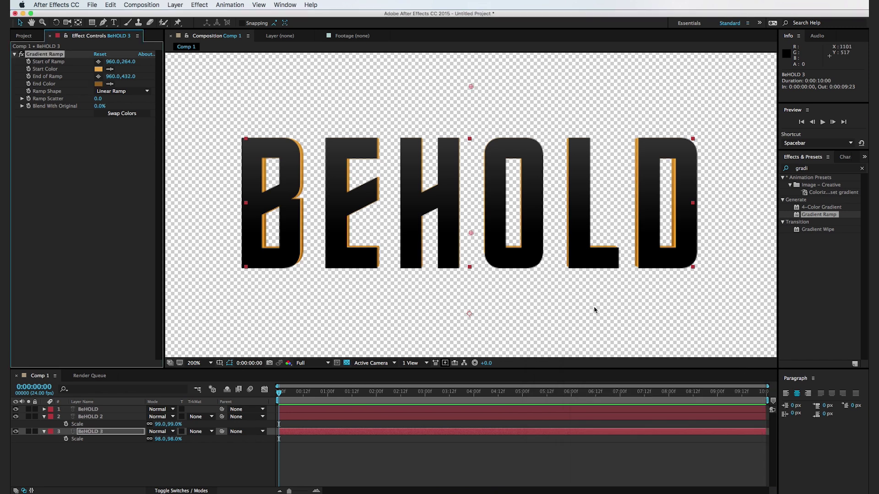
click(347, 363)
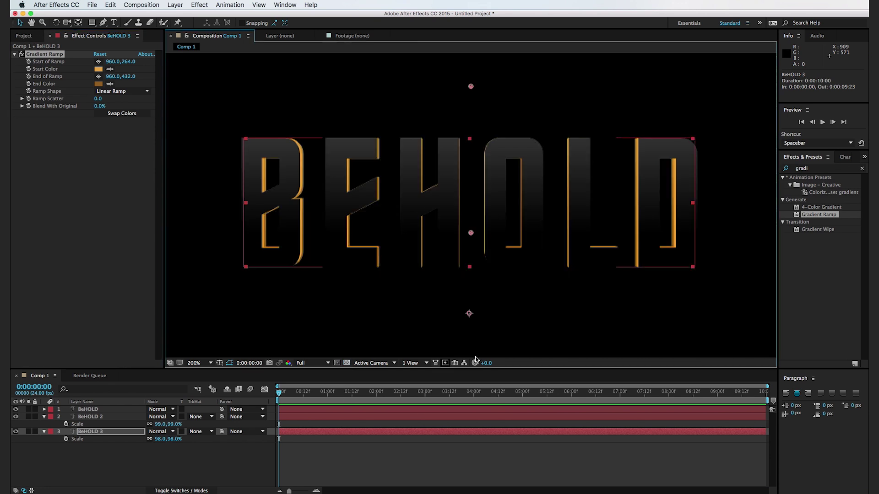
Step: Apply Bevel Alpha to the BeHOLD 2 layer with a light angle of 20° and a light intensity of 0.90
click(824, 165)
text(beve)
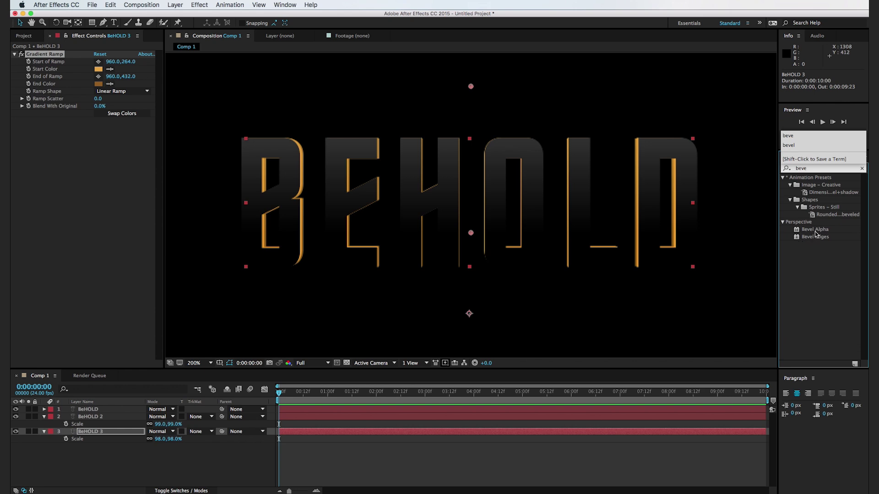
drag(818, 233, 113, 417)
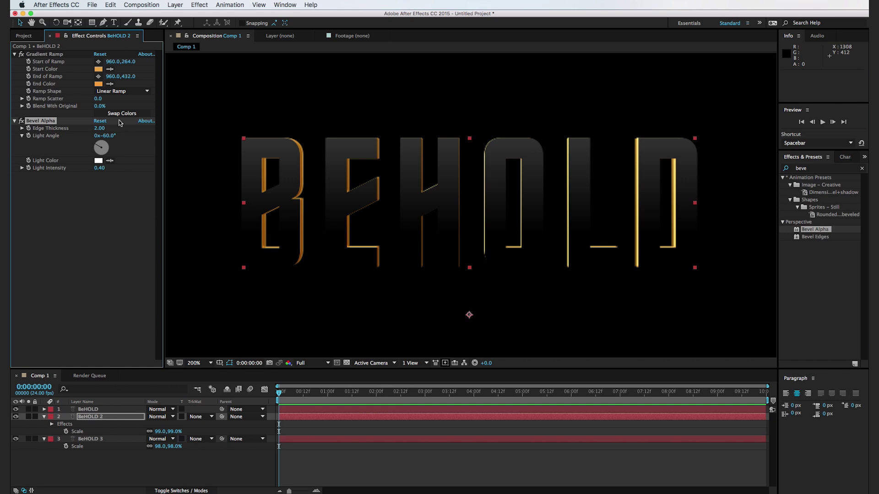
drag(99, 146, 110, 132)
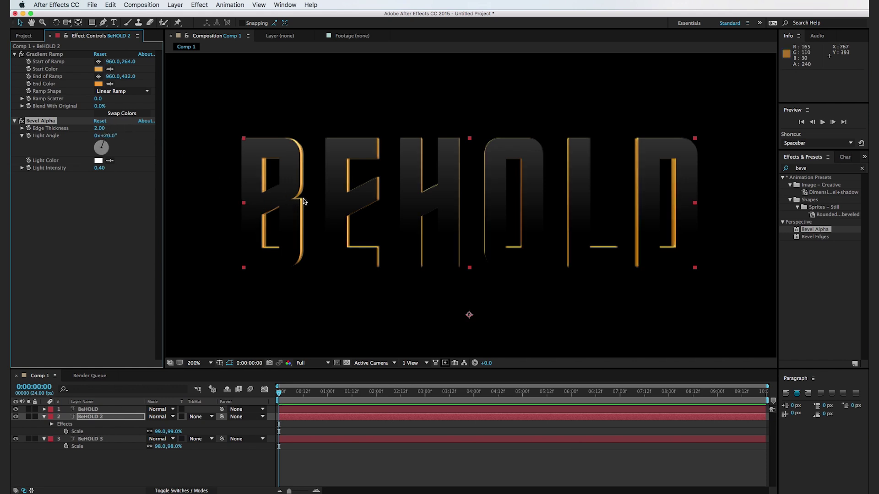
drag(98, 170, 112, 167)
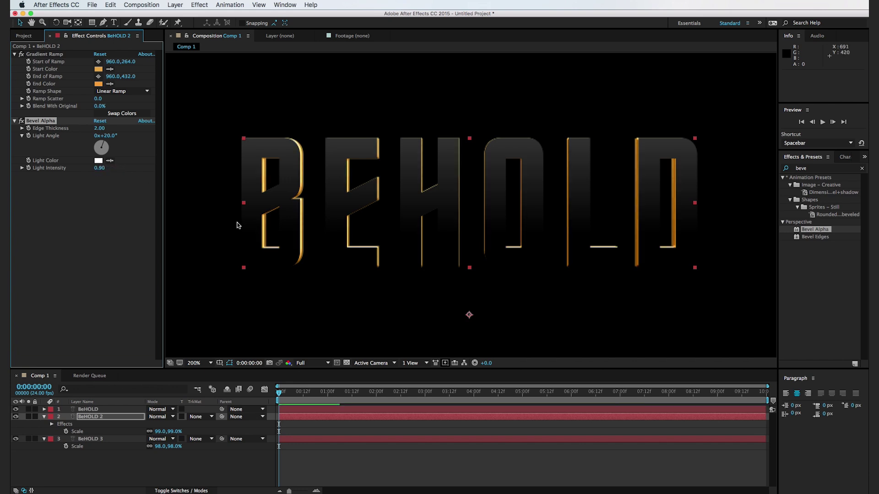
click(229, 247)
Step: Create a 1920 x 800 dark grey solid named BG and move it to the bottom of the layer stack
key(.)
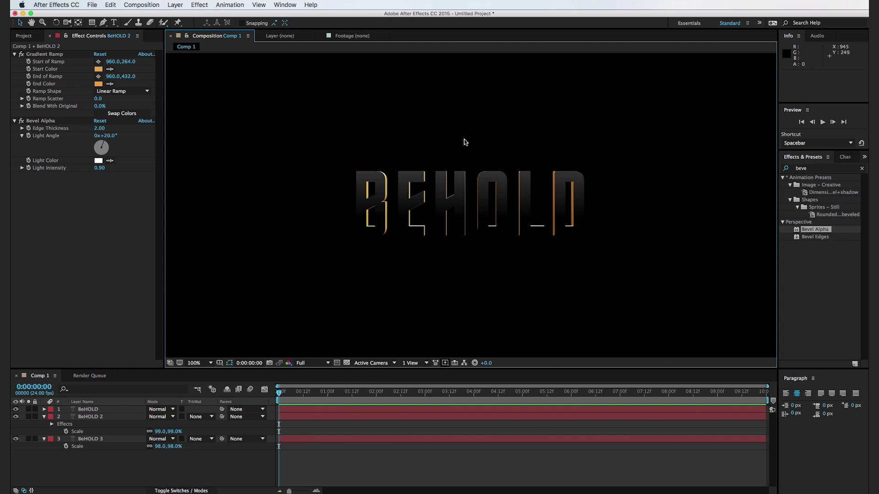
scroll(457, 212, up, 4)
scroll(456, 212, down, 4)
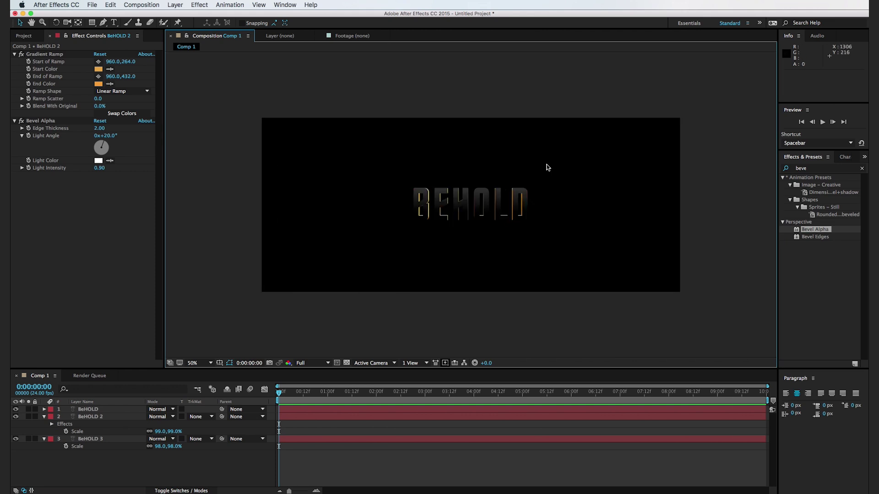
key(super+y)
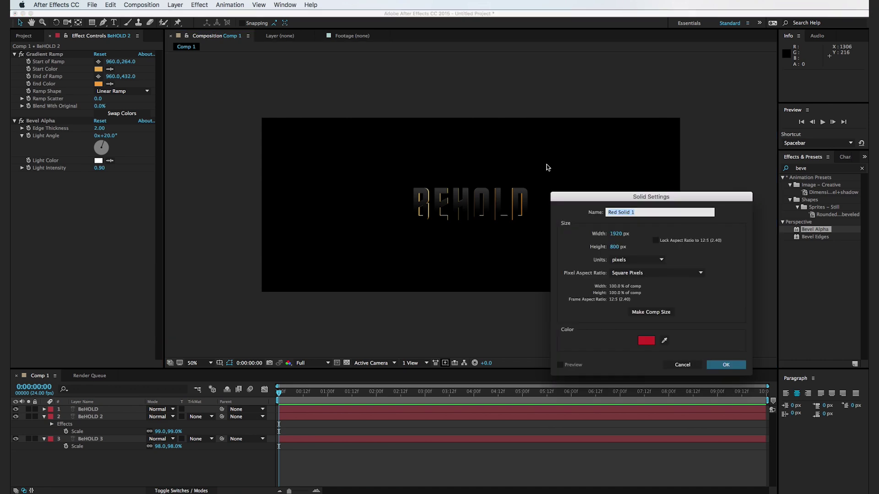
click(646, 340)
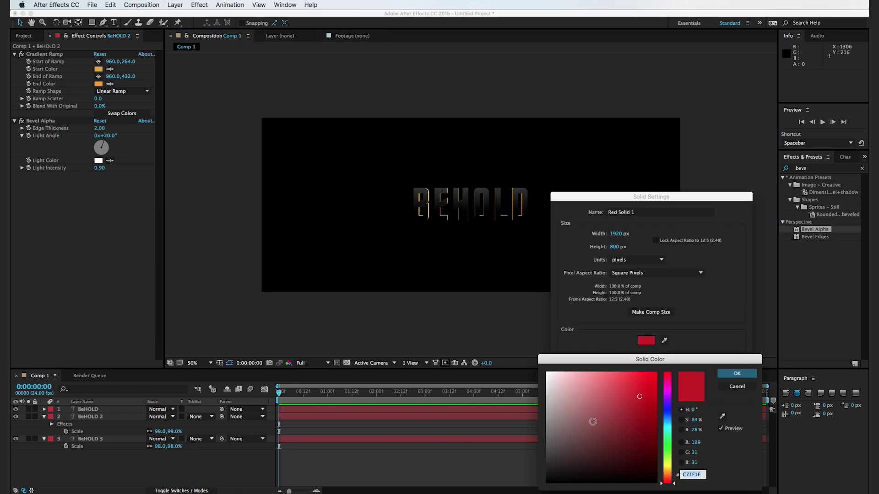
mouse_move(589, 443)
mouse_down()
mouse_move(578, 462)
mouse_move(542, 461)
mouse_up()
click(735, 376)
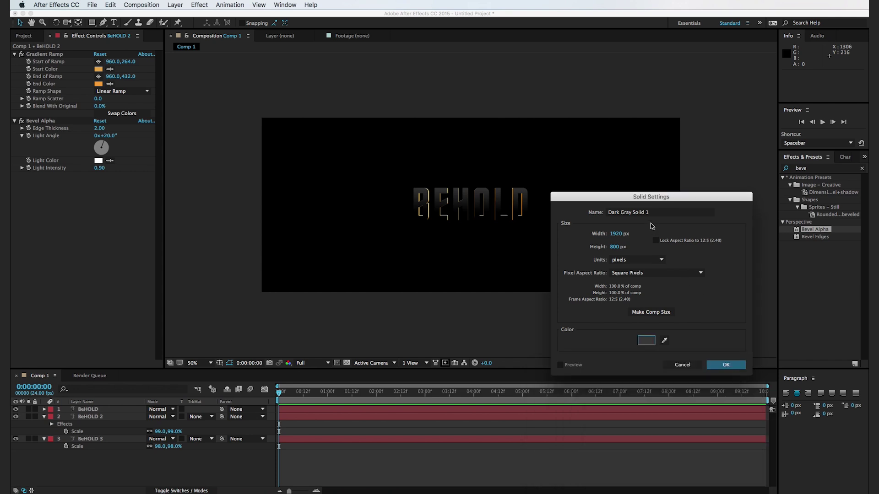
text(BG)
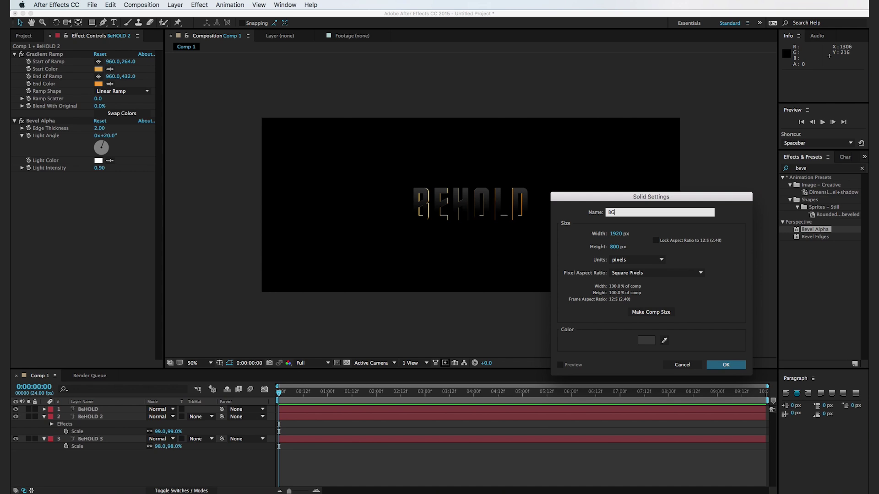
key(Return)
drag(105, 410, 137, 470)
click(164, 472)
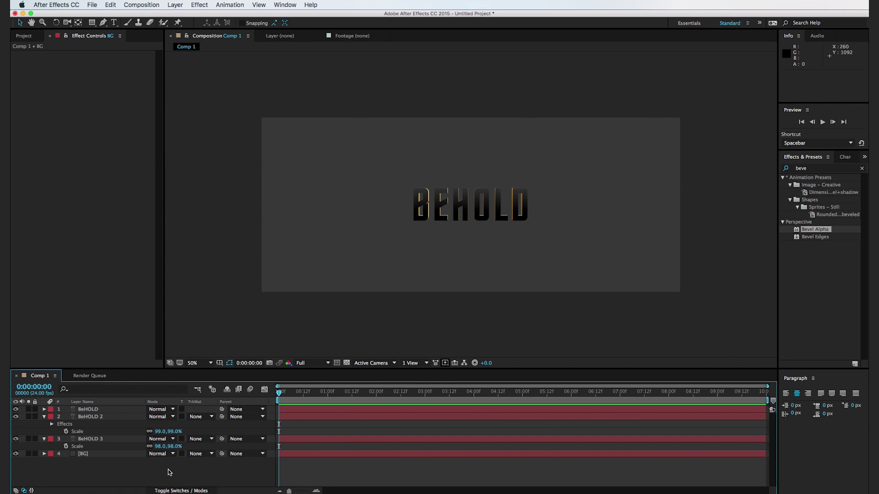
Step: Create a 1920 x 800 solid in deep blue 133C69
key(super+y)
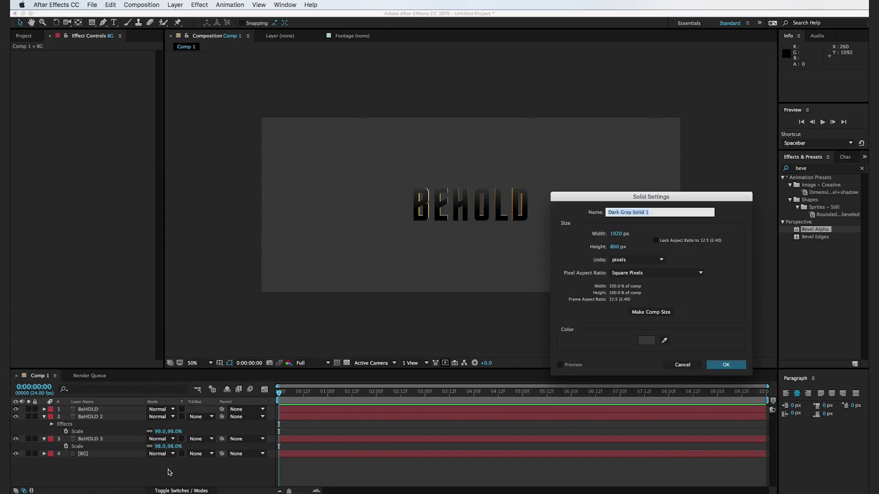
click(647, 341)
drag(661, 426, 660, 418)
drag(621, 442, 634, 437)
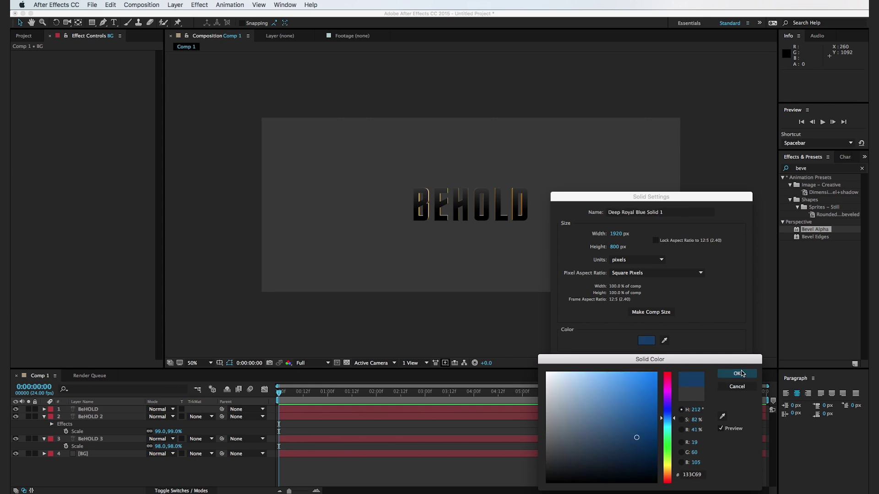
click(740, 372)
click(735, 366)
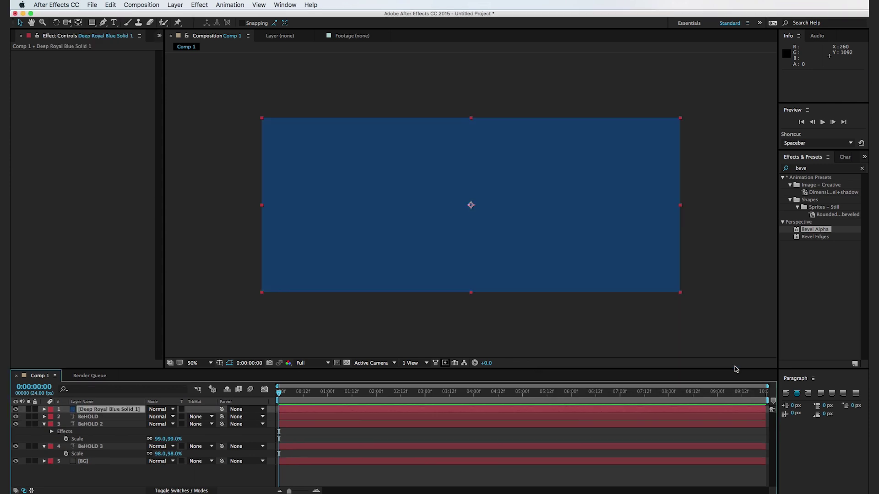
Step: Draw a closed curved Pen tool mask on the blue solid, arching over the frame's top edge and dipping beyond both sides
click(103, 23)
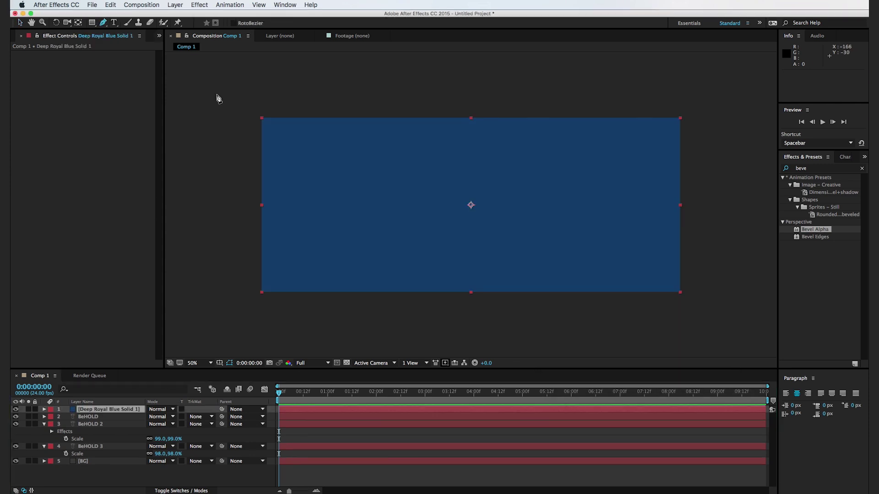
drag(233, 190, 265, 143)
drag(372, 96, 454, 93)
drag(609, 104, 628, 105)
drag(718, 196, 749, 253)
key(comma)
click(670, 136)
drag(593, 97, 587, 95)
click(333, 100)
click(353, 198)
key(period)
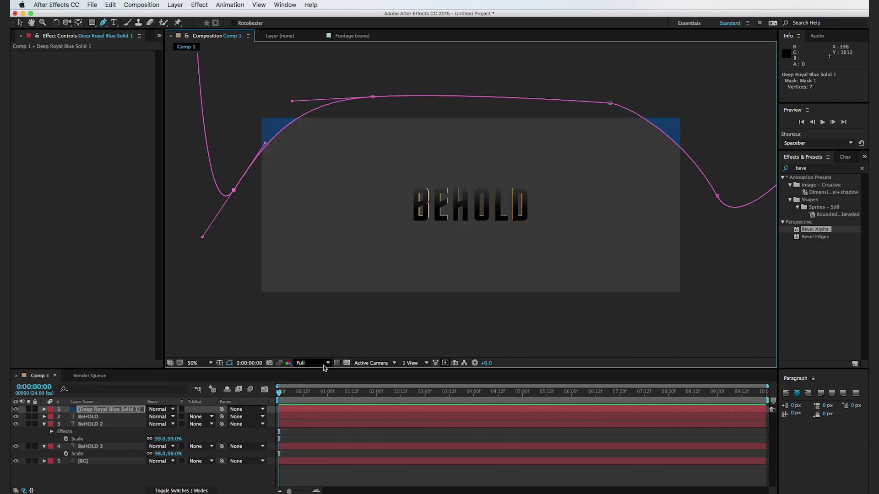
Step: Set the blue solid's mask feather to 595 pixels, move the layer just above BG and collapse the BeHOLD 2 and BeHOLD 3 layers
key(f)
drag(157, 428, 378, 392)
key(v)
drag(109, 413, 116, 469)
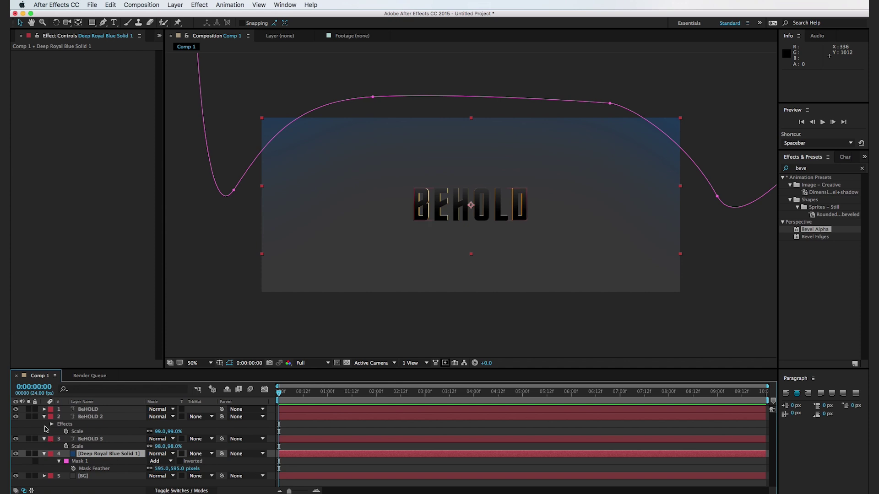
click(44, 417)
click(44, 424)
click(110, 481)
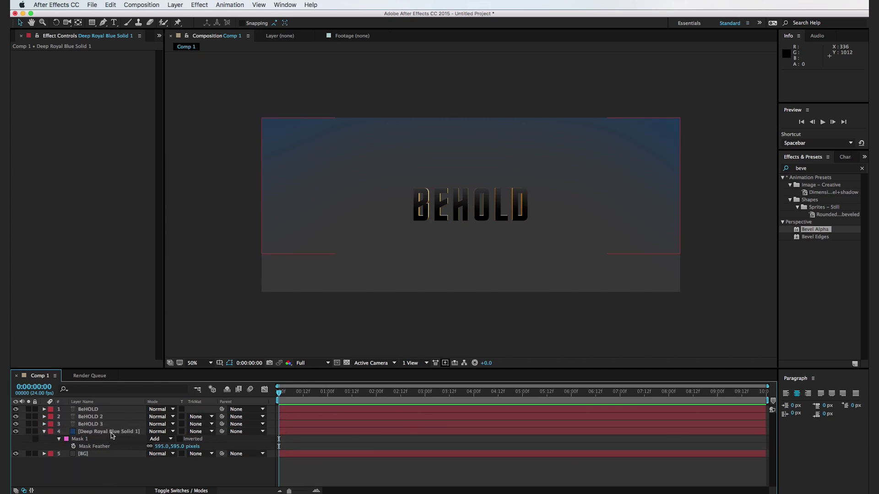
Step: Create a 1920 x 800 black 000000 solid named Vingette
key(super+y)
text(Vingette)
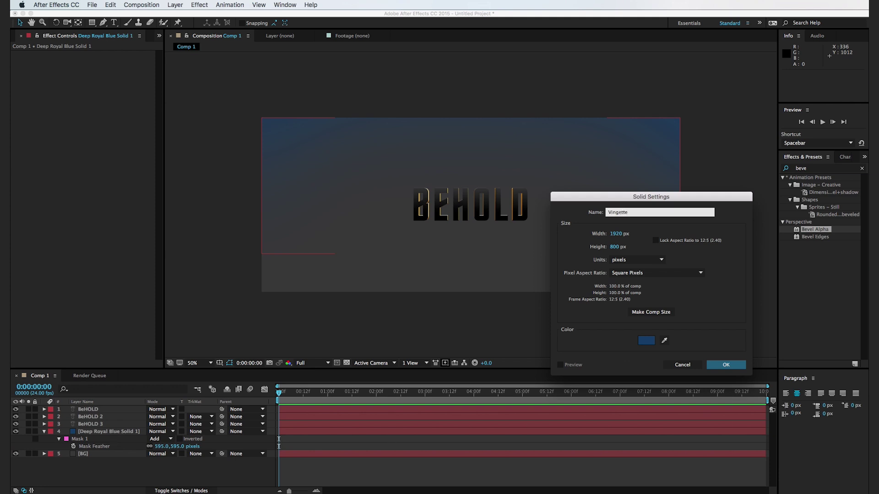
click(640, 344)
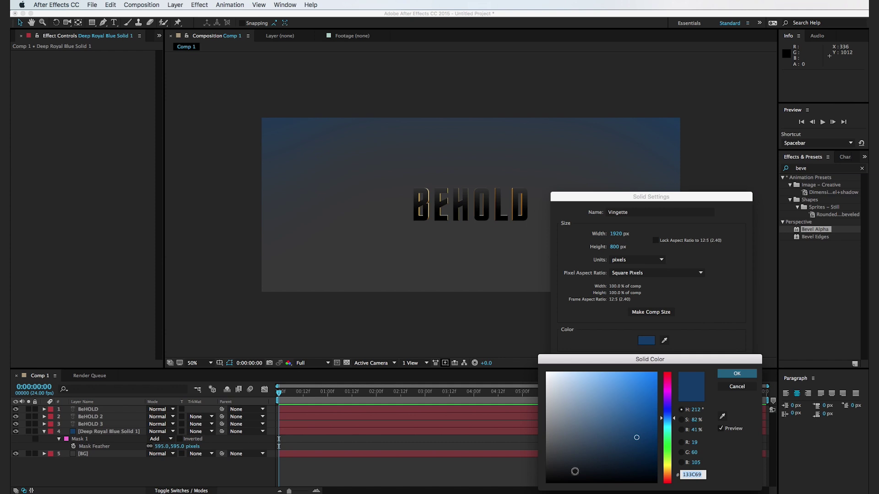
text(000000)
click(725, 374)
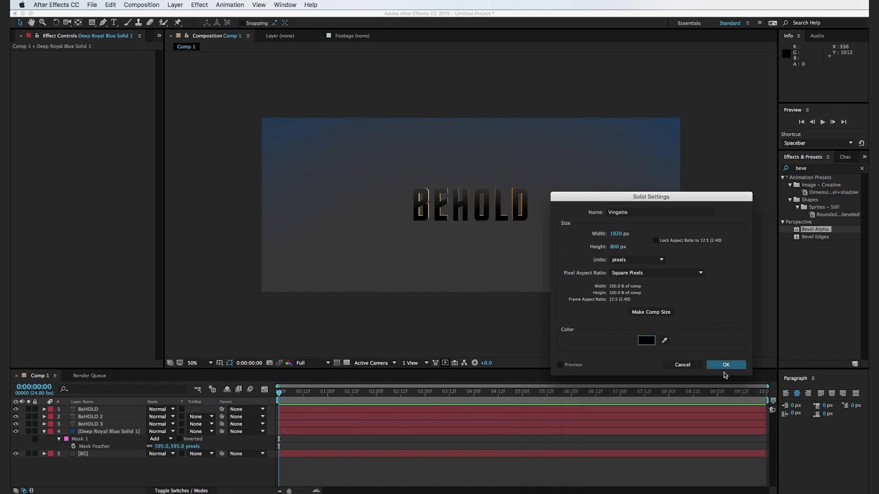
click(725, 366)
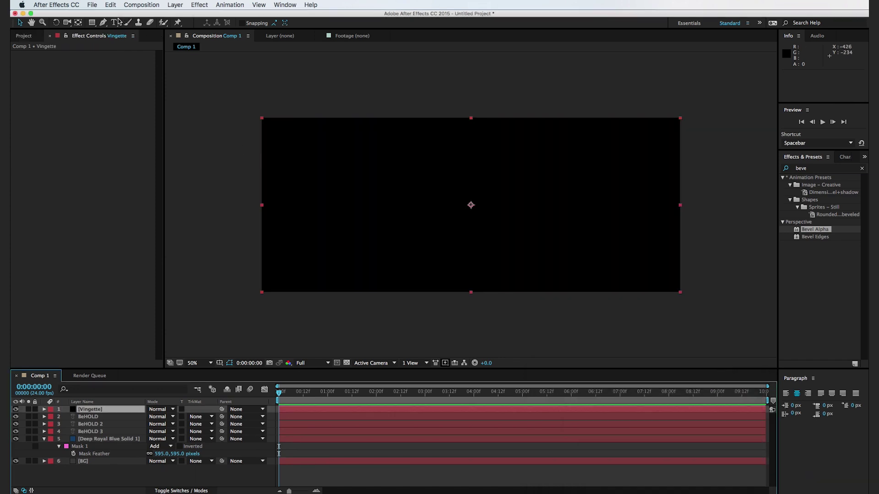
Step: Draw a closed curved Pen tool mask on the Vingette solid that covers only the frame's upper corners
click(103, 23)
drag(245, 147, 265, 116)
drag(305, 91, 327, 89)
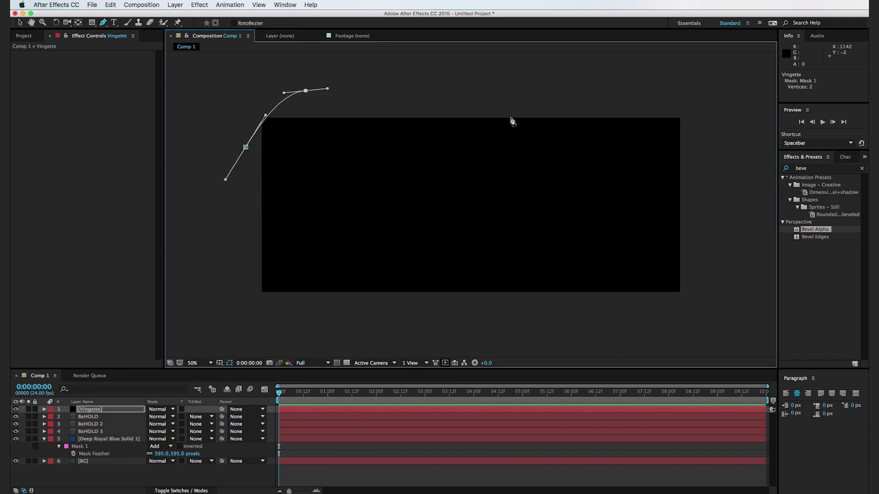
drag(656, 106, 675, 110)
drag(712, 157, 718, 168)
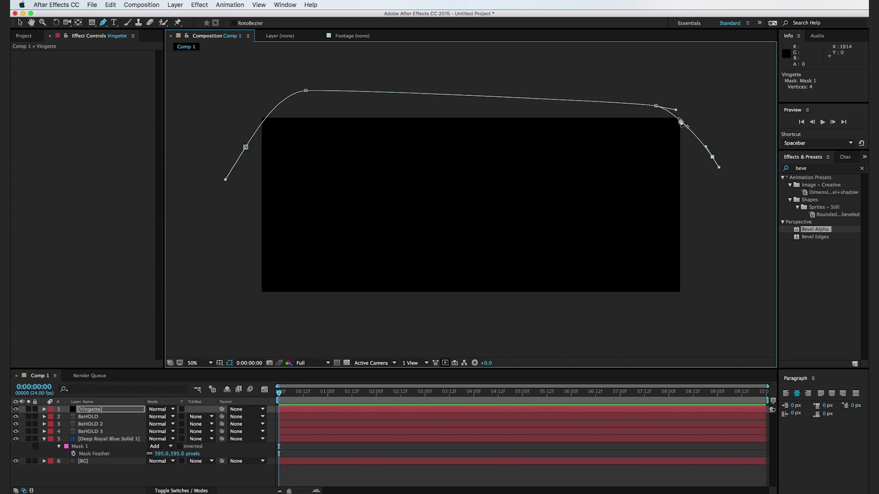
click(706, 65)
click(239, 72)
click(245, 147)
Step: Set the Vingette mask feather to 211 pixels and move the layer below BeHOLD 3
key(f)
drag(160, 427, 243, 416)
key(v)
drag(120, 409, 119, 452)
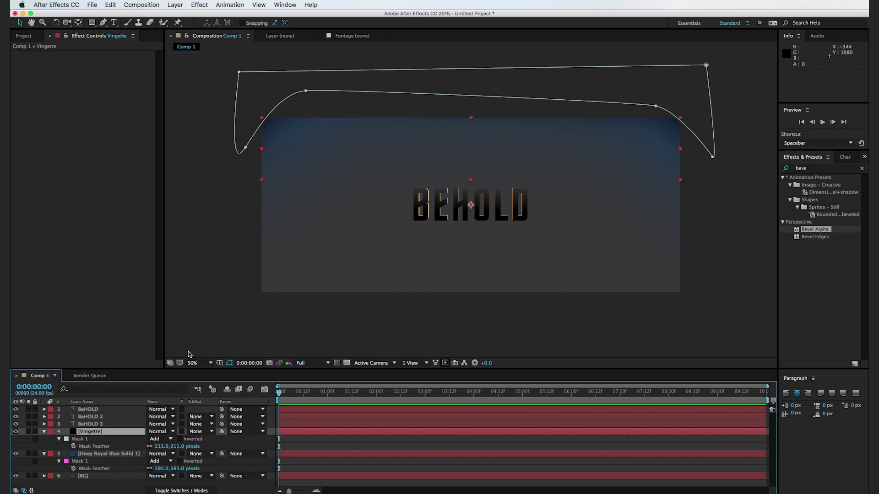
click(224, 319)
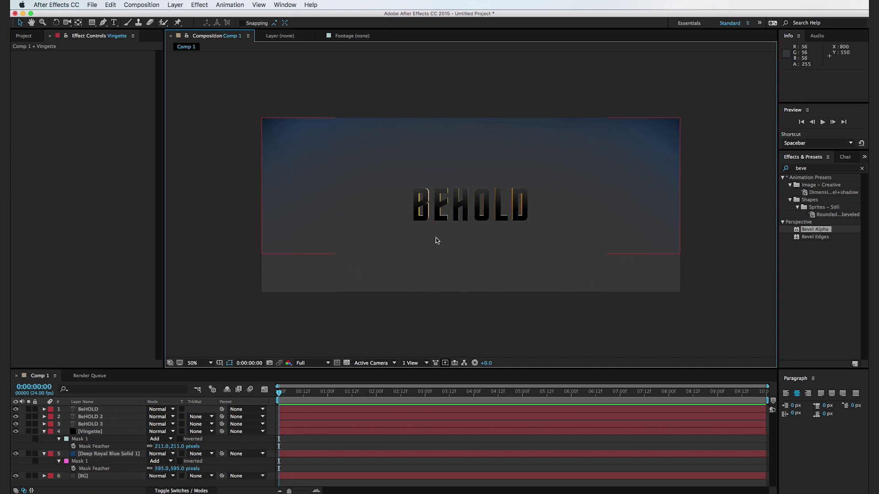
Step: Create a 1920 x 800 black solid named Cloud
key(super+y)
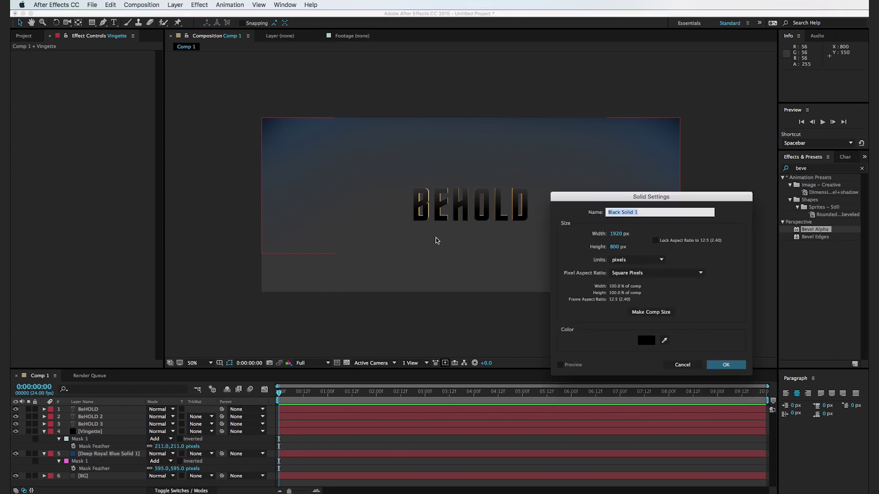
text(Cloud)
key(Return)
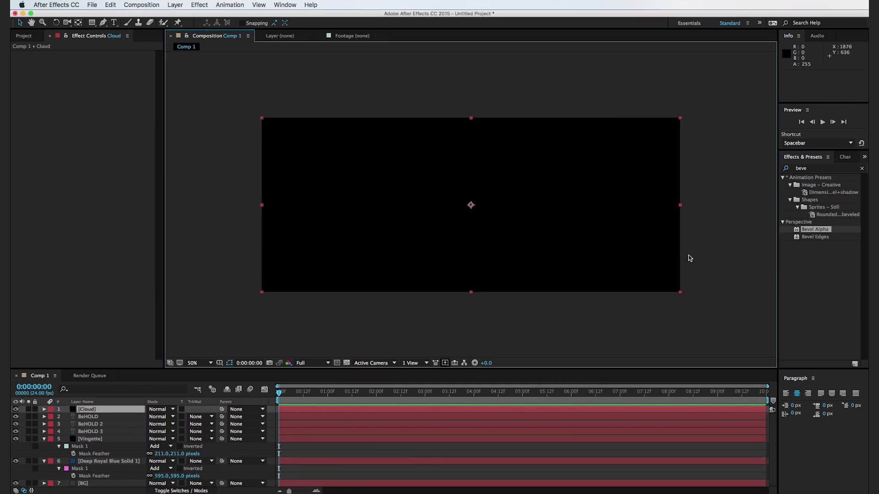
Step: Apply the Fractal Noise effect to the Cloud solid
click(813, 169)
key(BackSpace)
key(BackSpace)
key(BackSpace)
key(BackSpace)
text(fract)
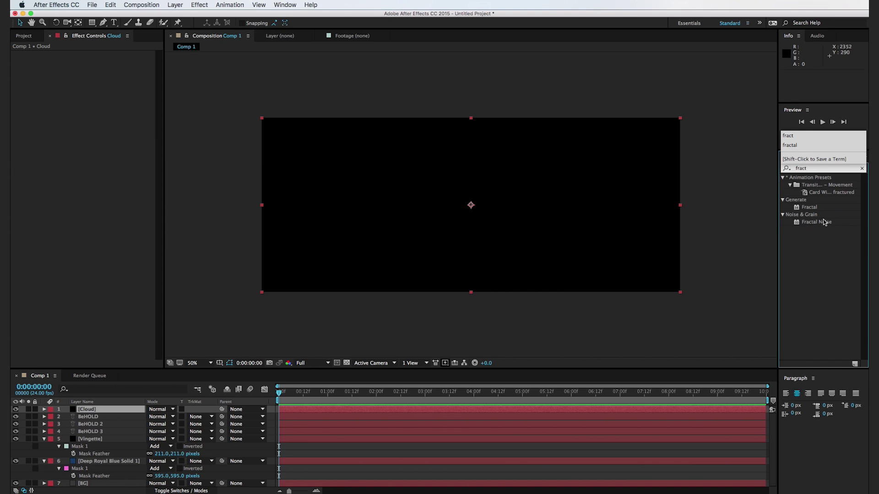
drag(823, 223, 488, 220)
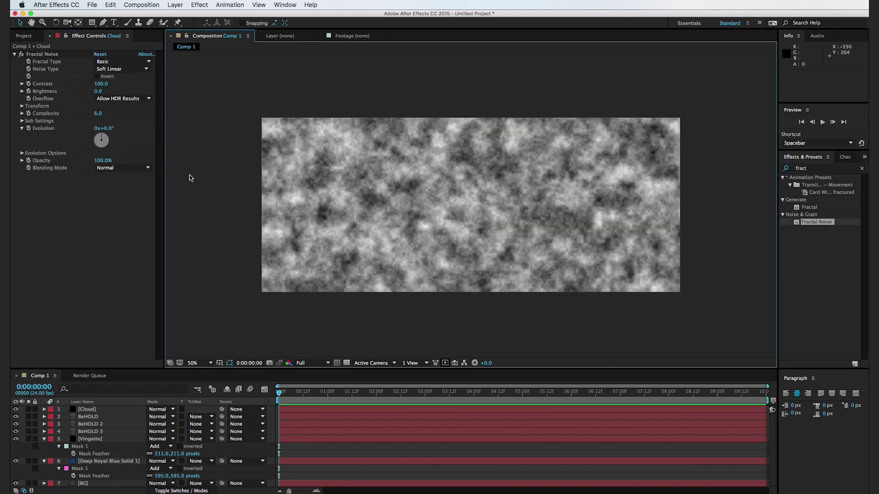
Step: Set the Cloud layer's Fractal Noise contrast to 30 and its transform scale to 82
click(102, 84)
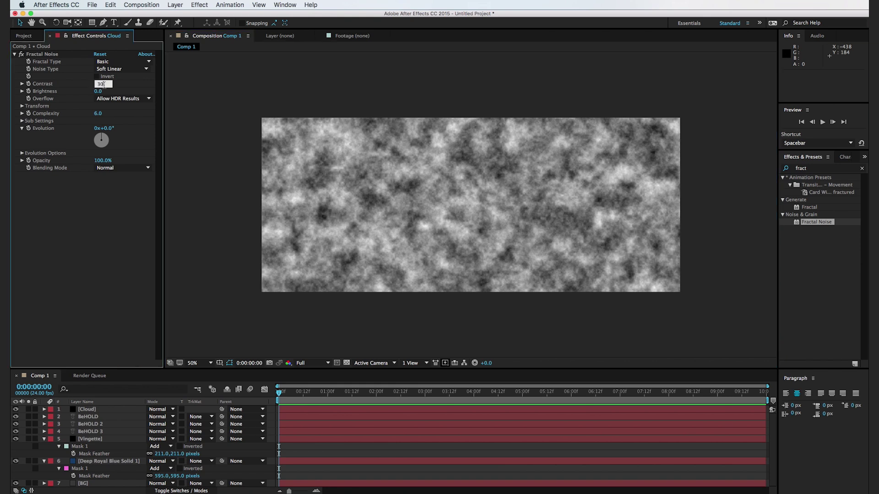
key(Return)
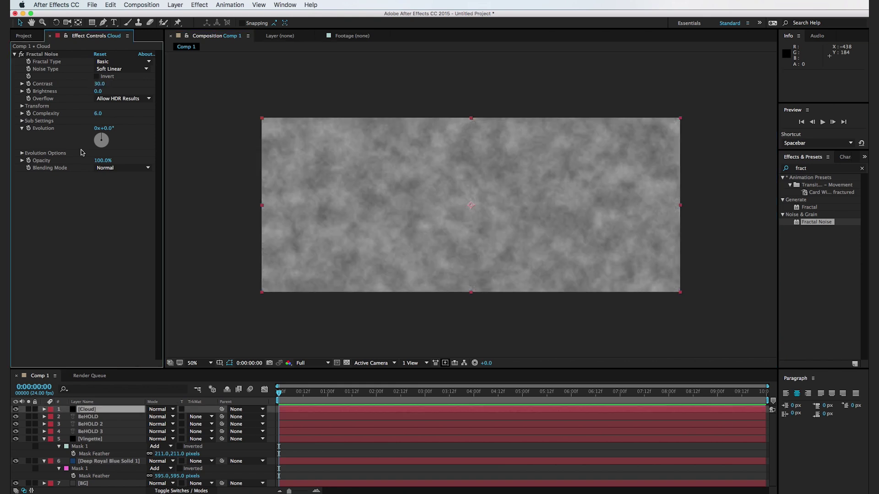
click(22, 106)
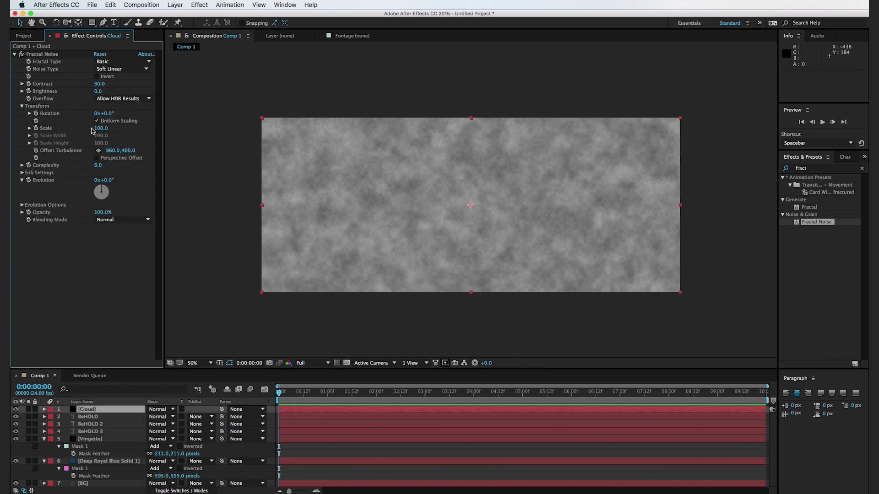
drag(100, 129, 96, 131)
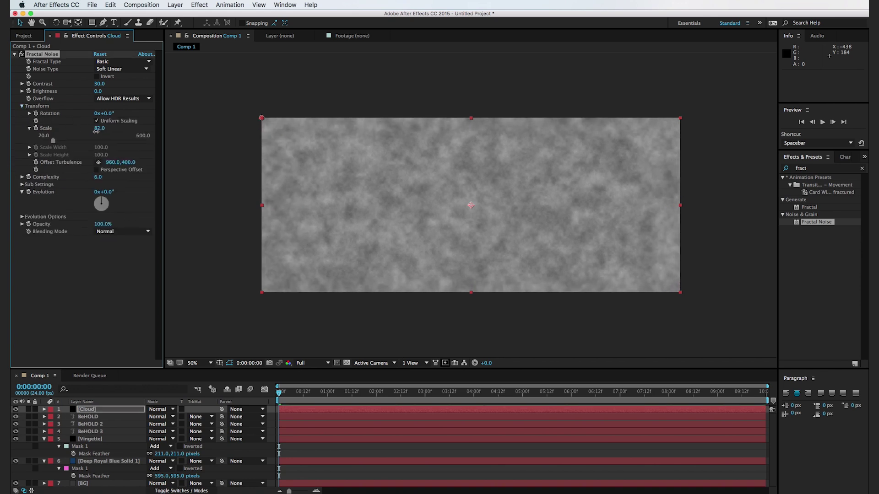
click(198, 199)
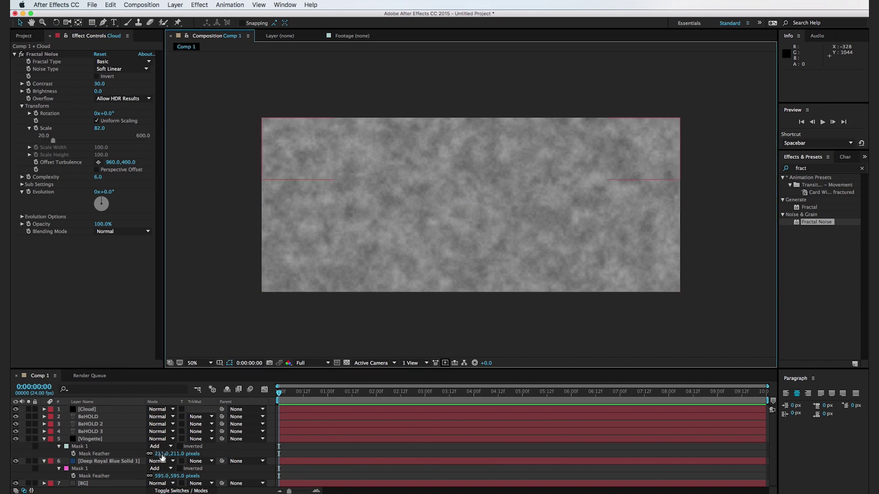
Step: Draw a closed, irregular curved Pen tool mask on the Cloud layer that covers the frame except its four corners
click(113, 410)
key(g)
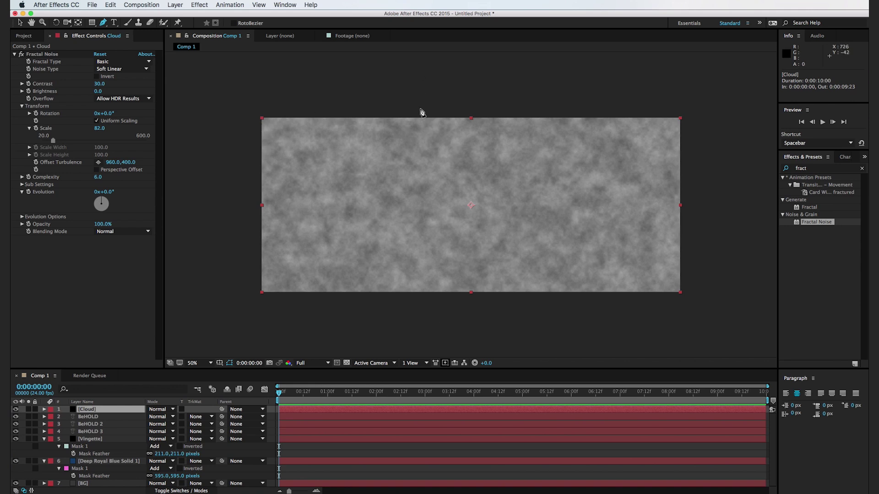
drag(418, 112, 428, 113)
drag(358, 123, 314, 148)
drag(254, 213, 260, 224)
click(338, 304)
drag(344, 306, 399, 318)
drag(459, 302, 486, 305)
click(589, 294)
click(644, 272)
drag(670, 242, 688, 228)
click(692, 170)
drag(671, 145, 613, 119)
drag(551, 90, 538, 90)
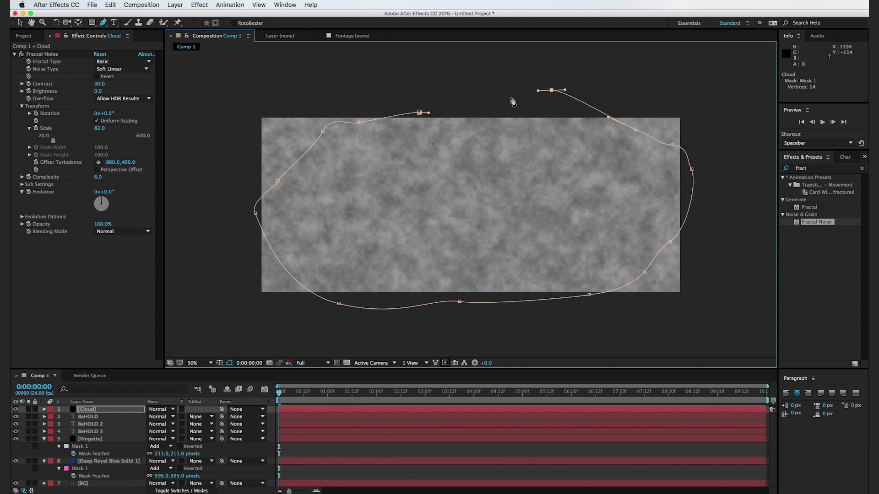
click(419, 112)
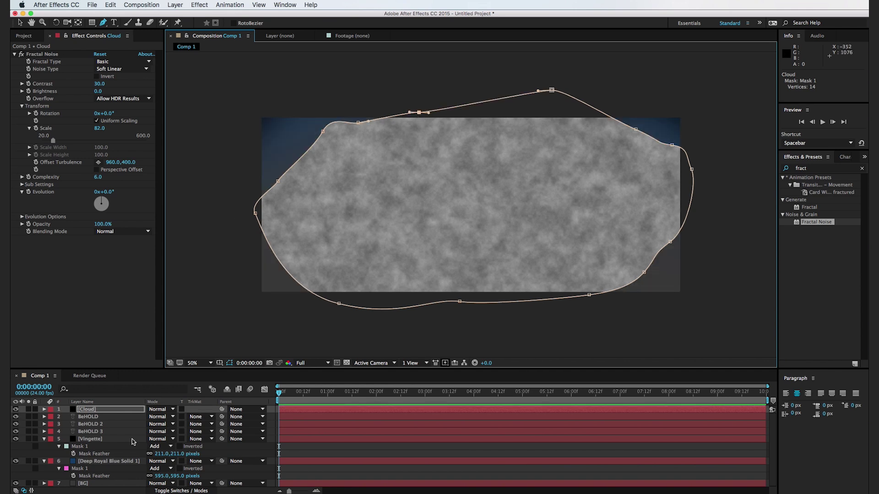
Step: Set the Cloud mask feather to 201 pixels and move the layer below Deep Royal Blue Solid 1
key(f)
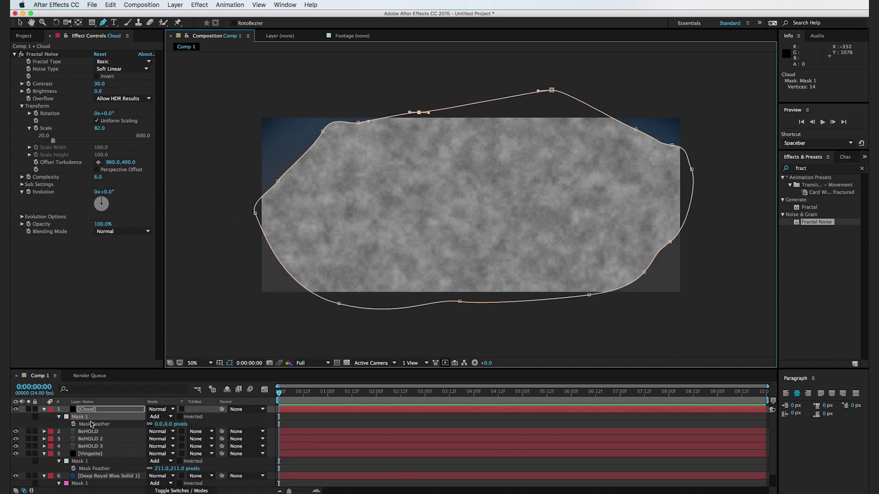
drag(157, 425, 235, 415)
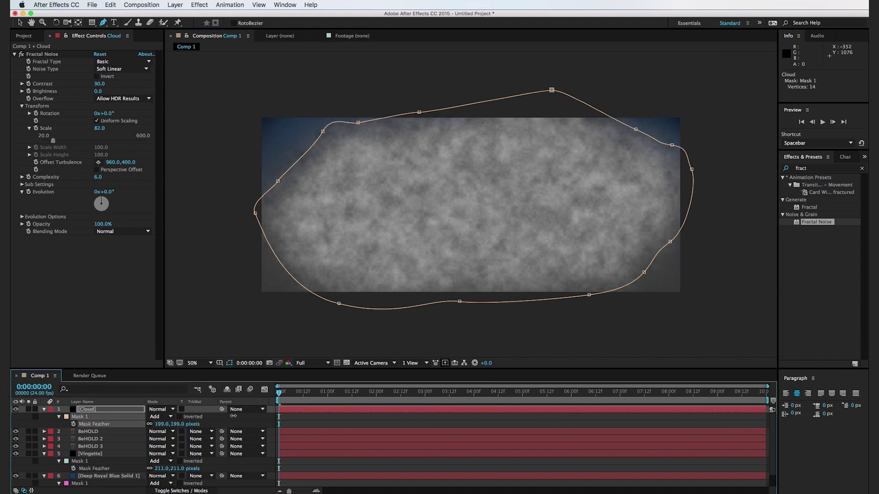
key(v)
click(288, 308)
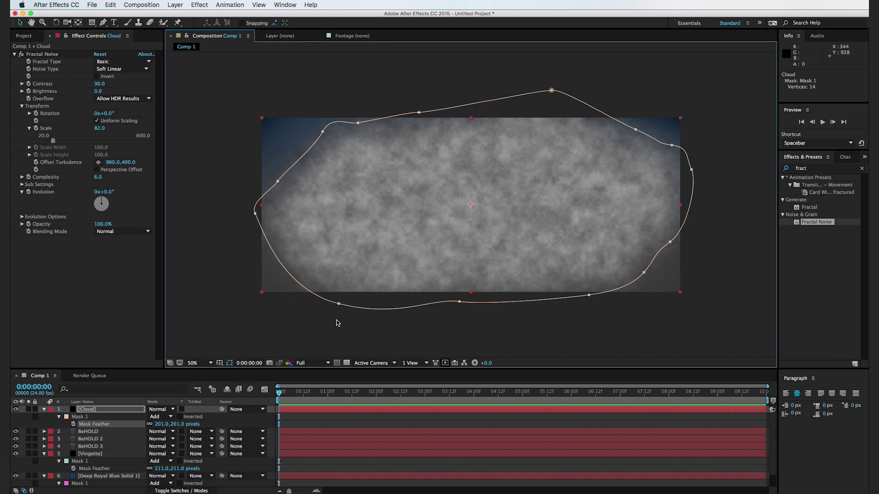
drag(360, 230, 365, 229)
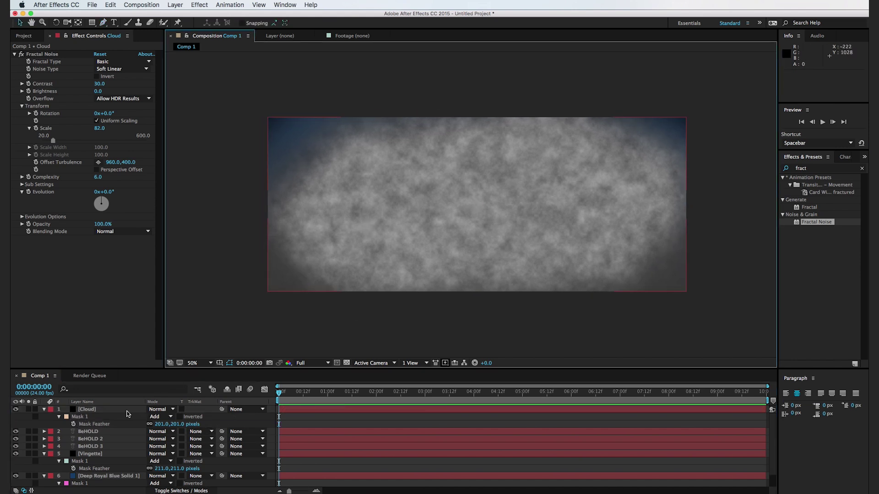
drag(113, 411, 120, 479)
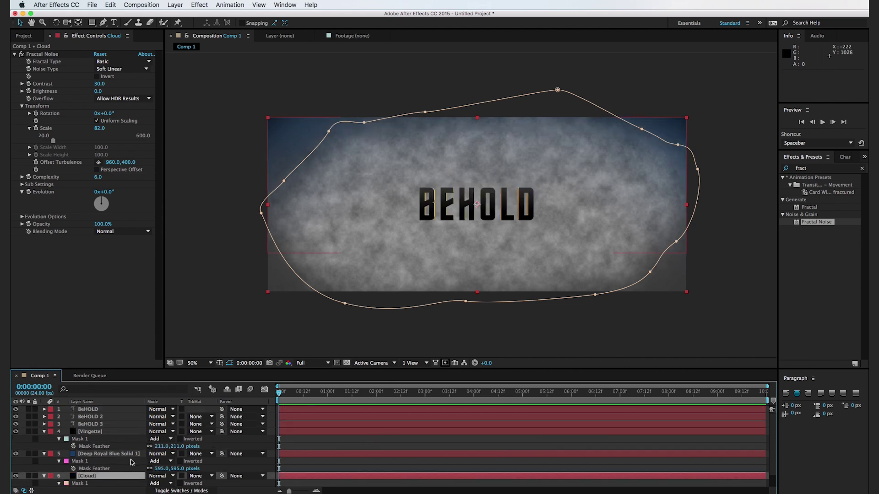
click(229, 316)
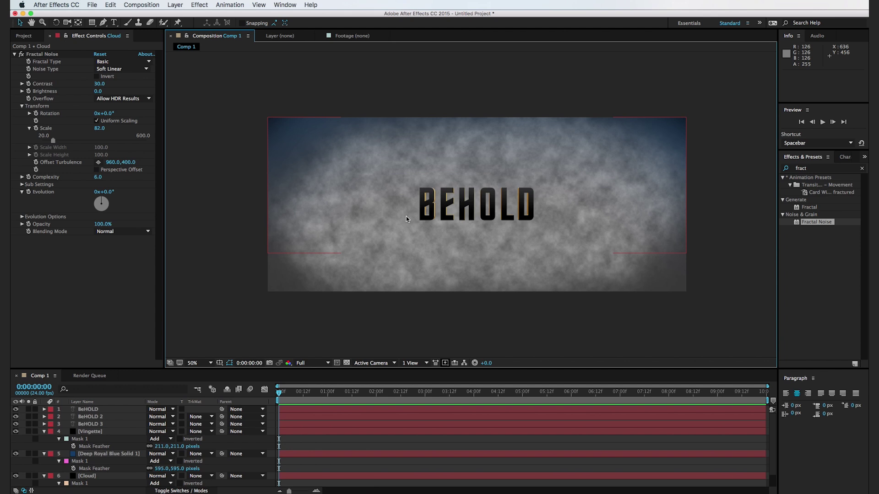
Step: Create a 1920 x 800 solid named Orange with a light orange color
key(super+y)
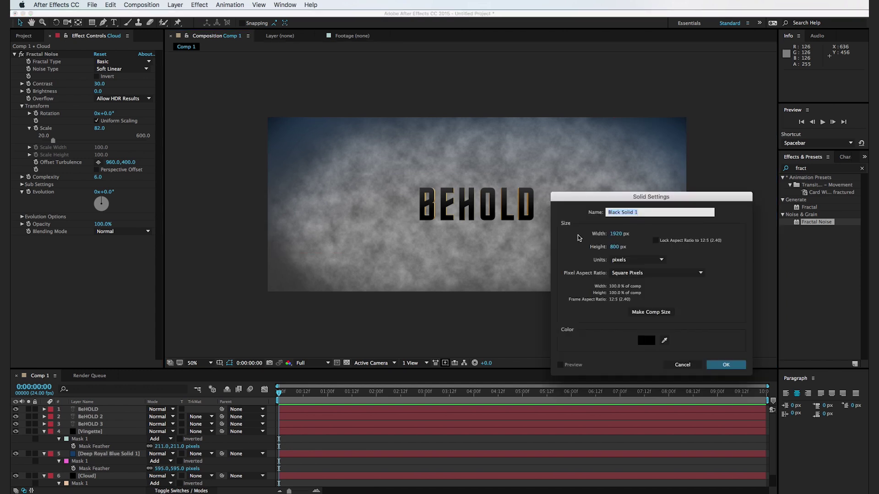
text(Orange)
click(652, 343)
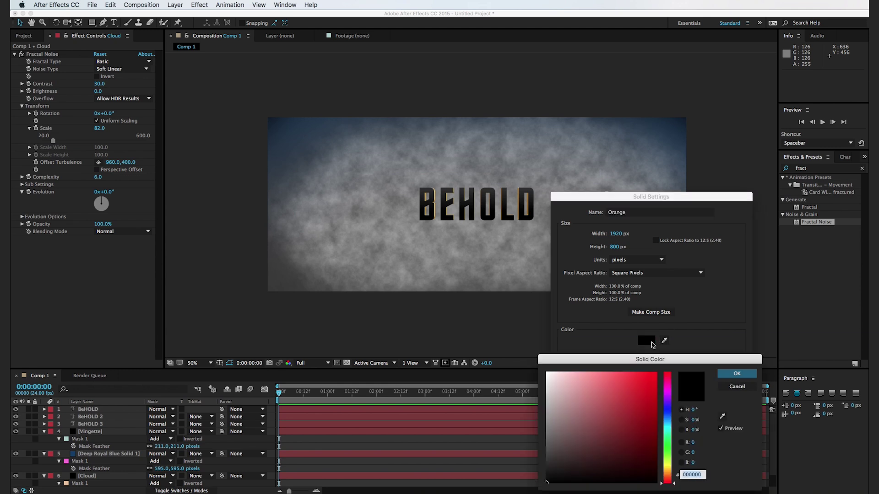
drag(667, 483, 668, 473)
drag(629, 435, 639, 381)
click(736, 374)
click(726, 365)
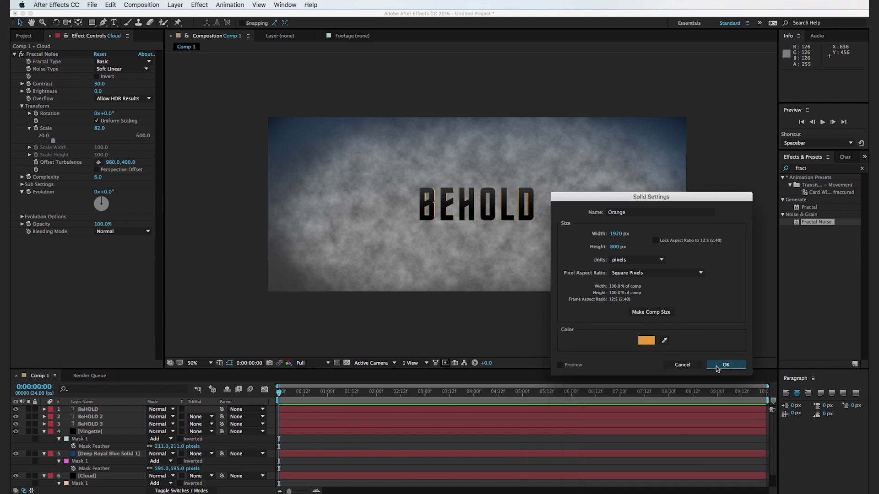
Step: Draw a closed curved Pen tool mask on the Orange solid that covers only the frame's lower corners
click(103, 22)
drag(264, 192, 266, 216)
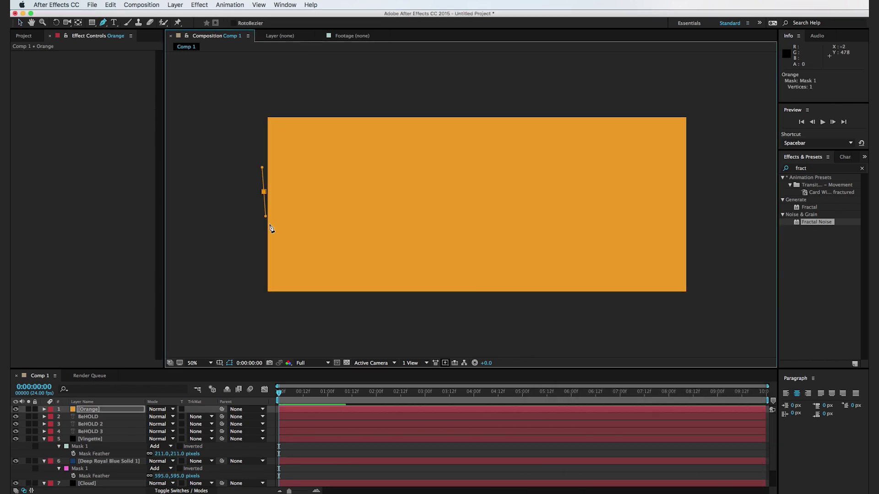
drag(343, 315, 419, 322)
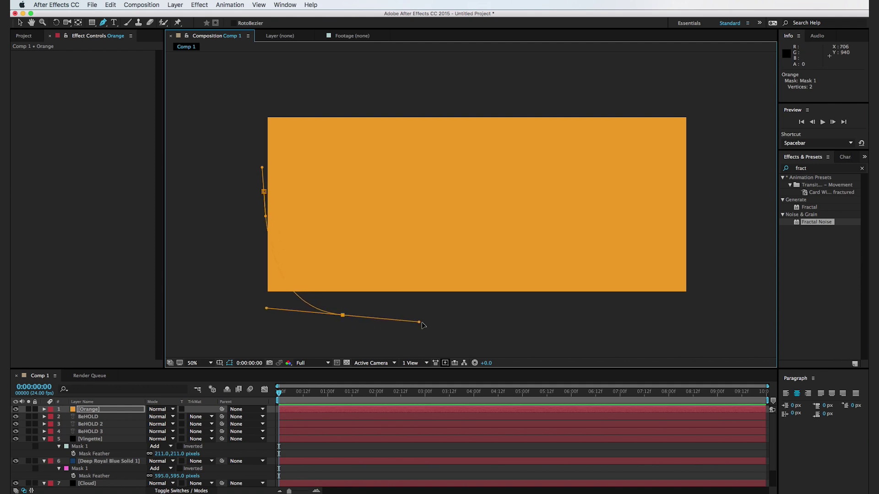
drag(644, 310, 658, 308)
drag(700, 197, 712, 343)
click(271, 338)
drag(200, 296, 204, 281)
click(264, 192)
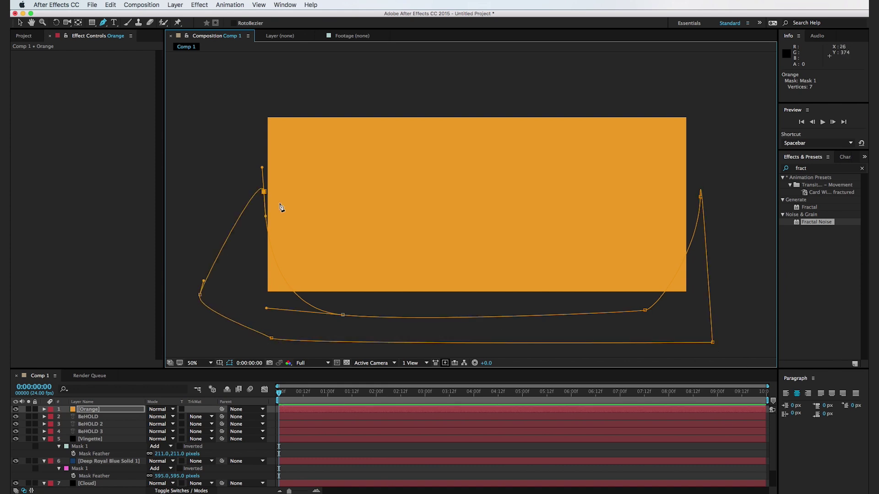
Step: Set the Orange mask feather to 157 pixels and move the layer between Deep Royal Blue Solid 1 and Cloud
key(f)
drag(163, 428, 224, 419)
key(v)
drag(100, 411, 109, 483)
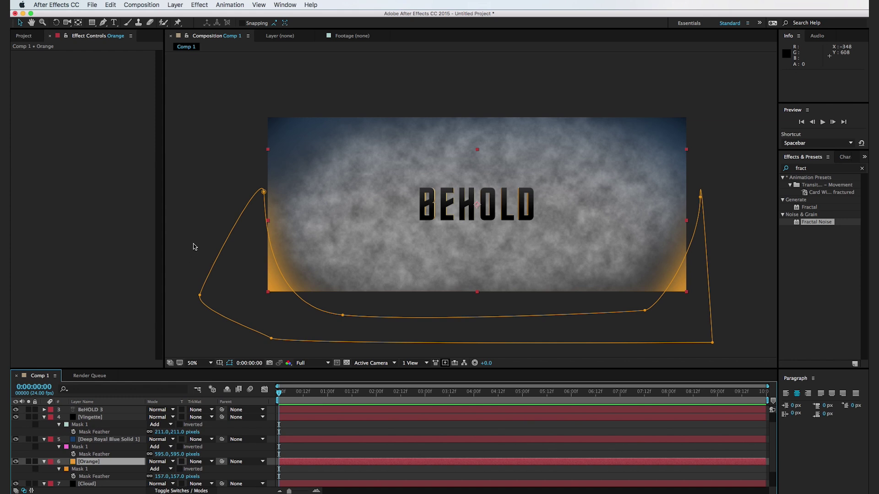
click(195, 247)
key(h)
drag(339, 201, 352, 230)
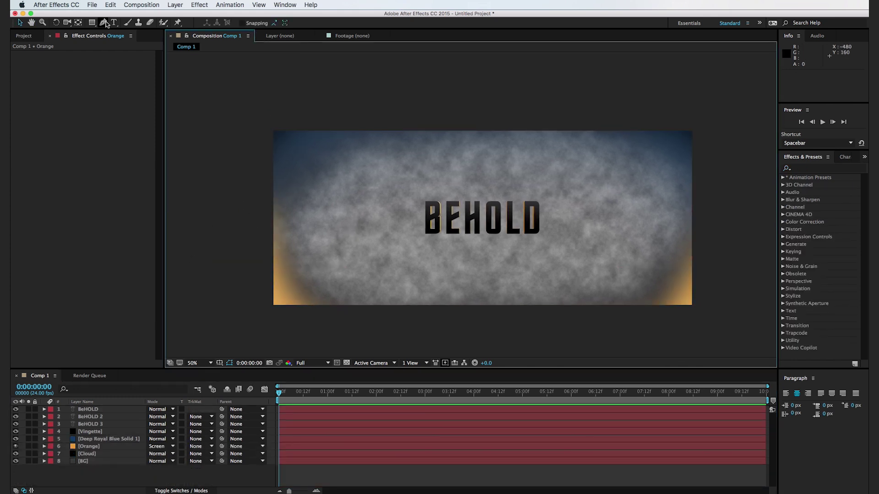
Step: Create an adjustment layer above all other layers and apply the Glow effect to it
click(175, 4)
mouse_move(183, 15)
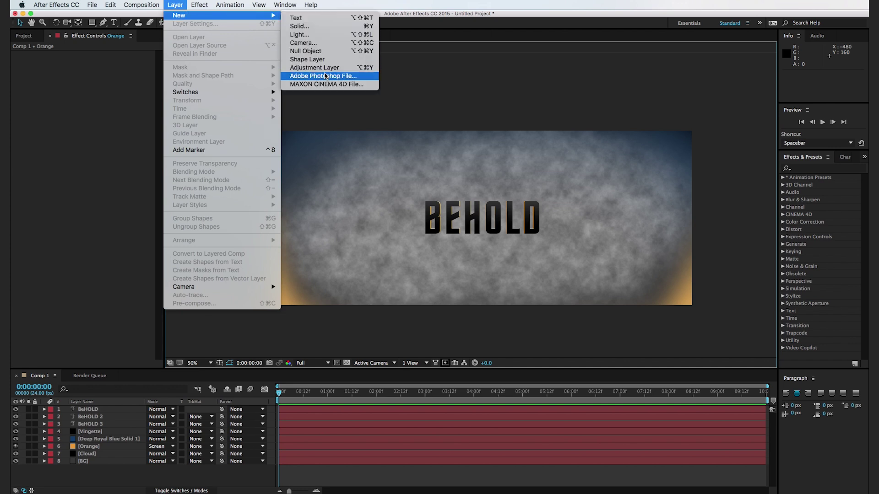
click(315, 67)
click(811, 169)
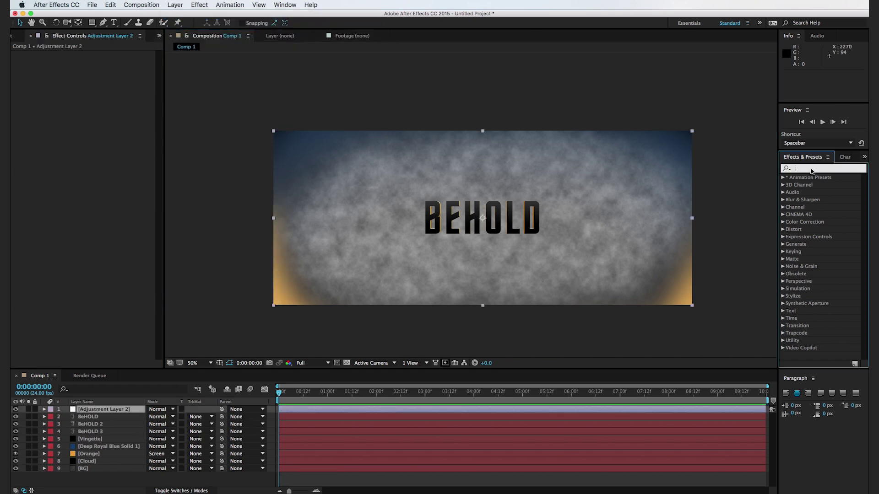
text(glow)
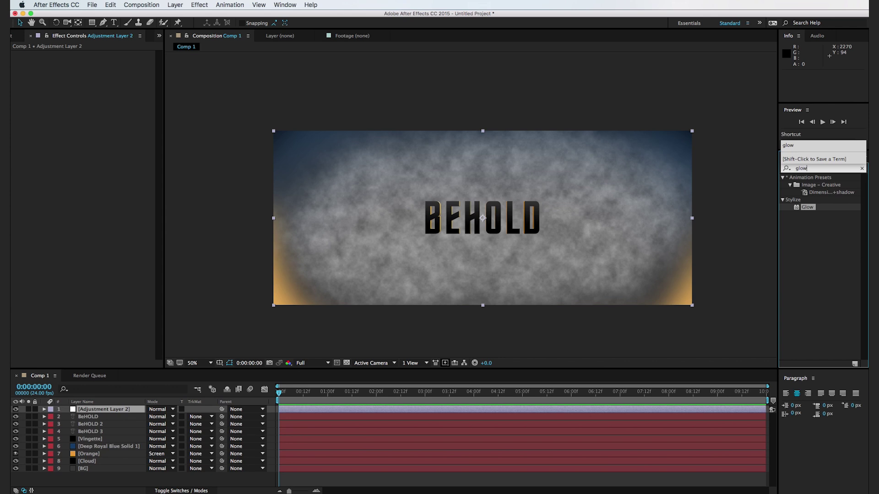
drag(815, 211, 105, 410)
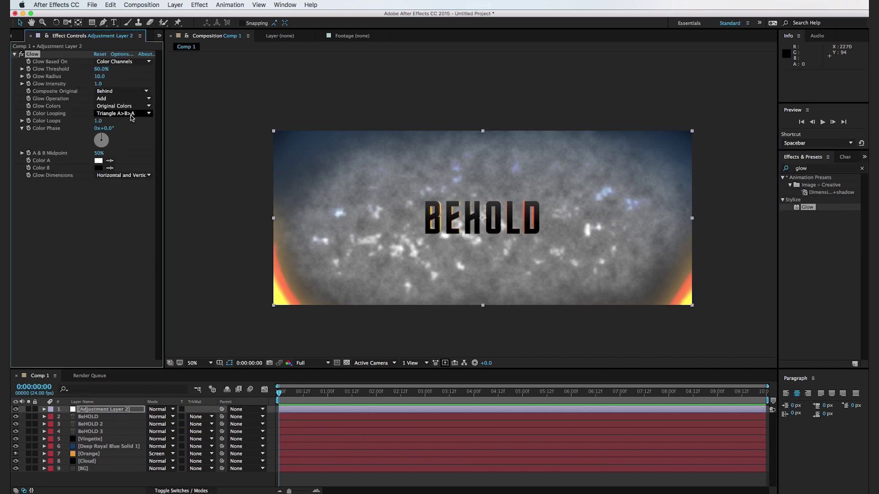
Step: Set the Glow threshold to 40.8%, radius to 154 and intensity to 0.9, and inspect the glowing title up close
drag(106, 69, 97, 87)
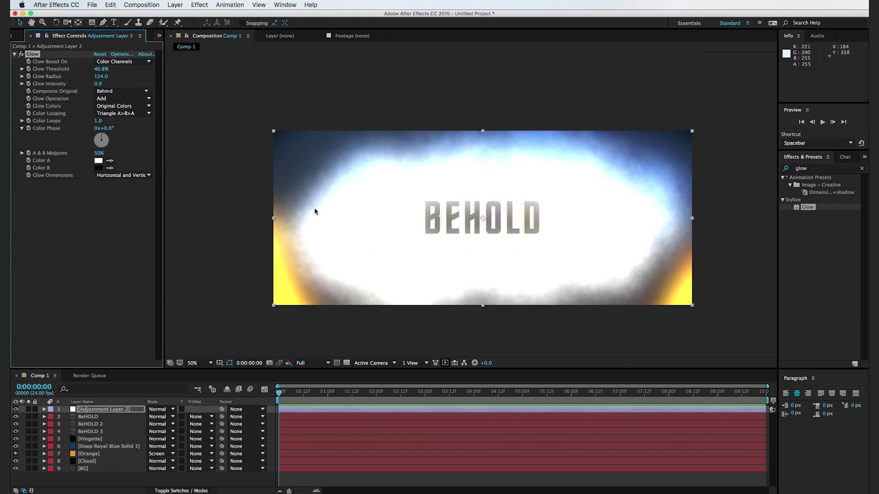
click(232, 207)
scroll(480, 235, up, 1)
scroll(479, 234, down, 2)
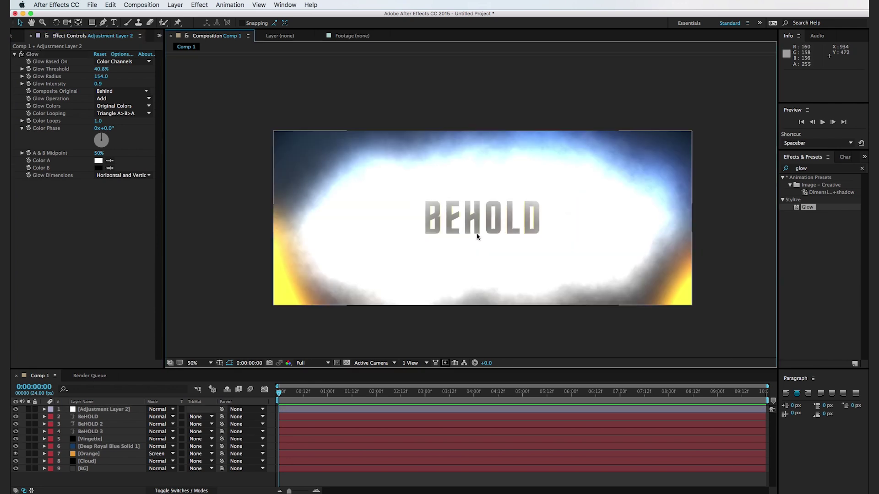
scroll(473, 232, up, 2)
scroll(473, 236, up, 2)
scroll(474, 238, down, 2)
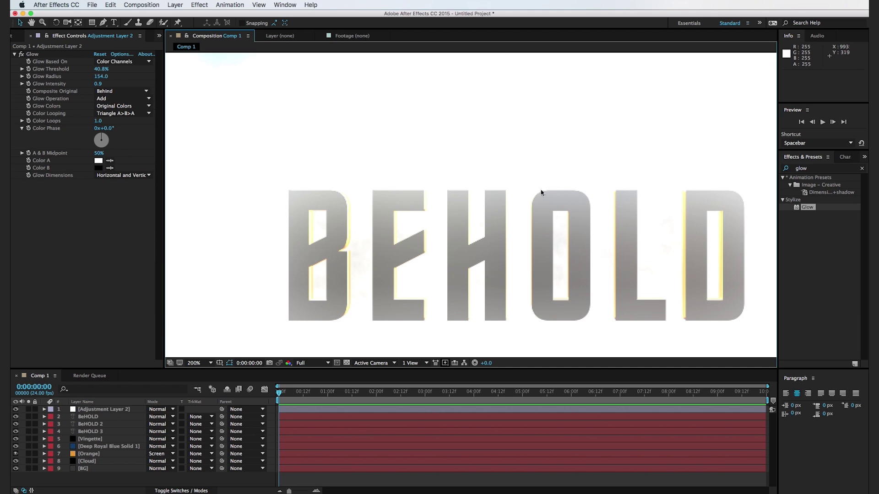
scroll(572, 196, down, 4)
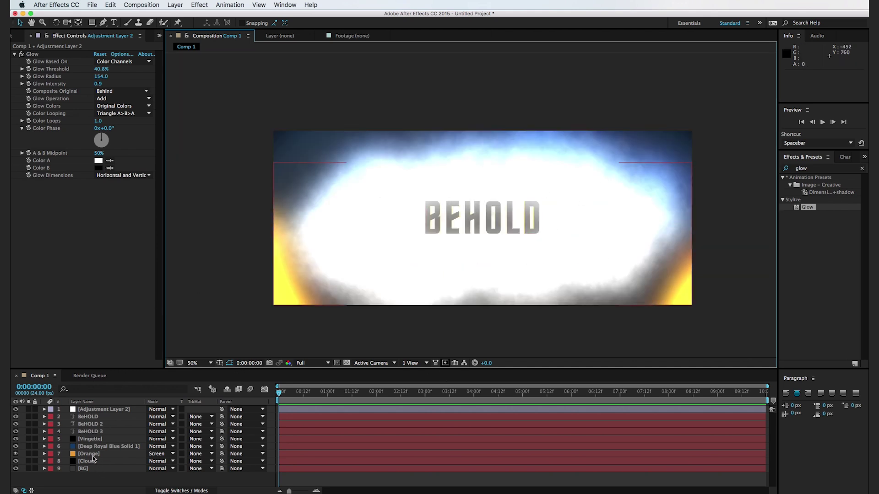
Step: Move the Orange layer above the adjustment layer so that the glow does not affect it
drag(93, 454, 98, 407)
click(204, 226)
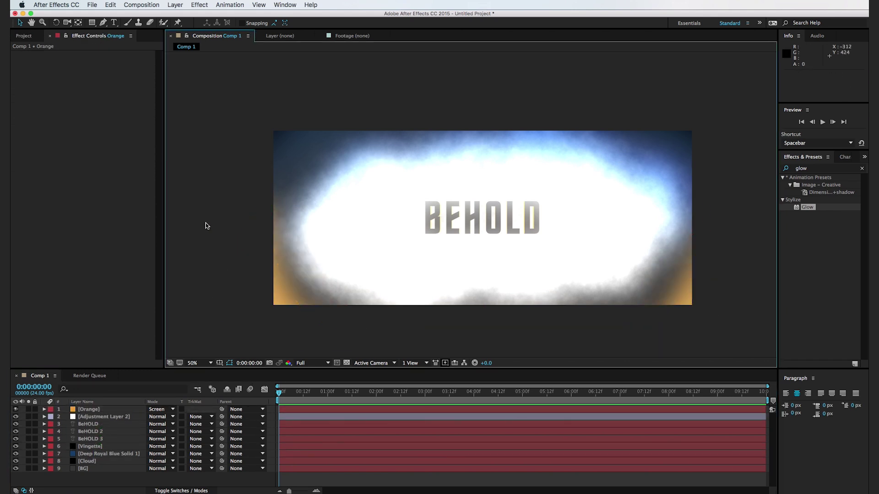
click(598, 341)
Step: Undo the creation of the last new solid and switch to the ellipse shape tool
click(116, 417)
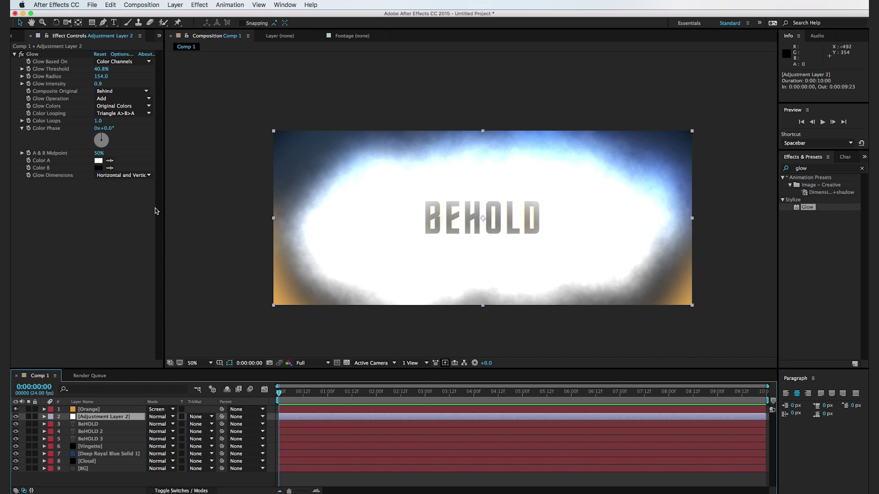
key(super+z)
key(q)
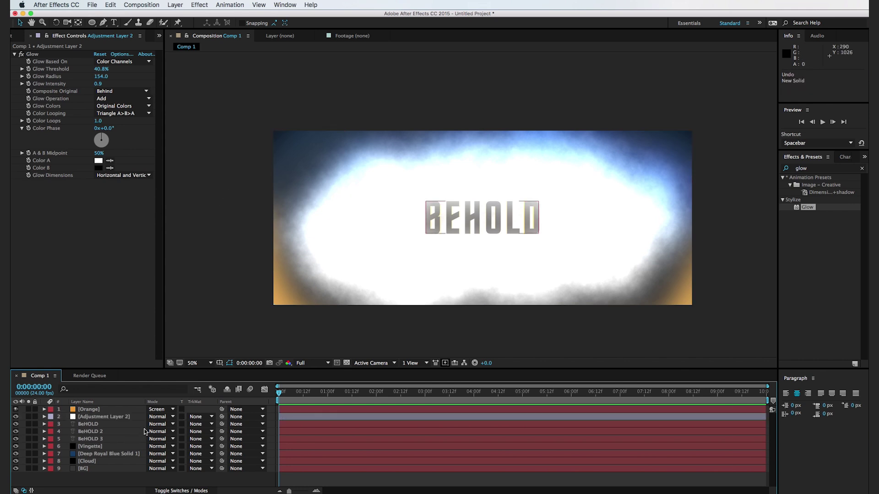
Step: Change the Orange layer's blending mode to Vivid Light
click(113, 412)
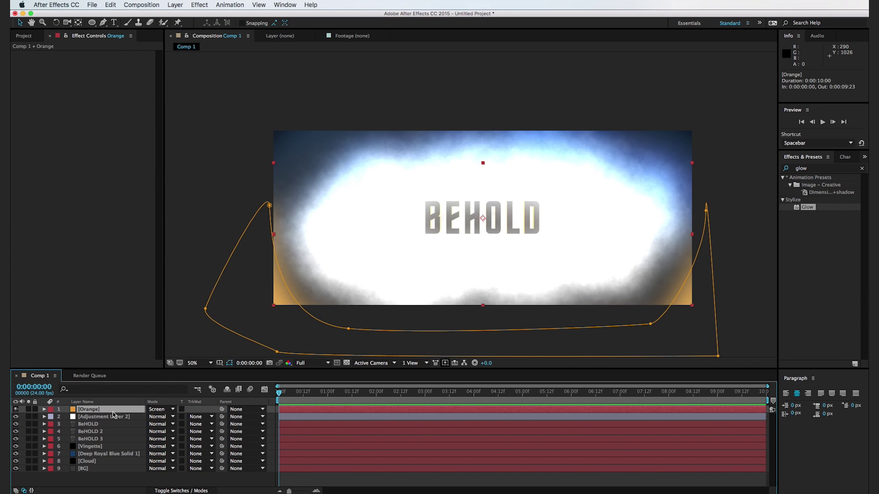
click(156, 410)
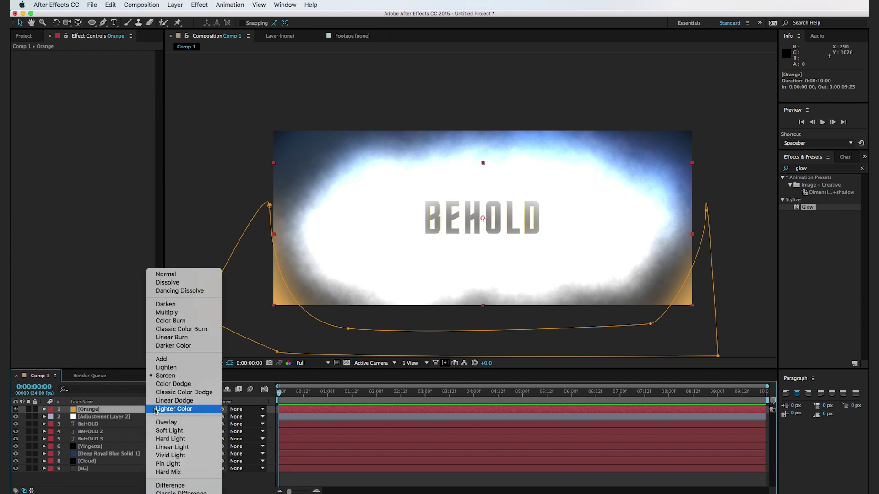
click(170, 455)
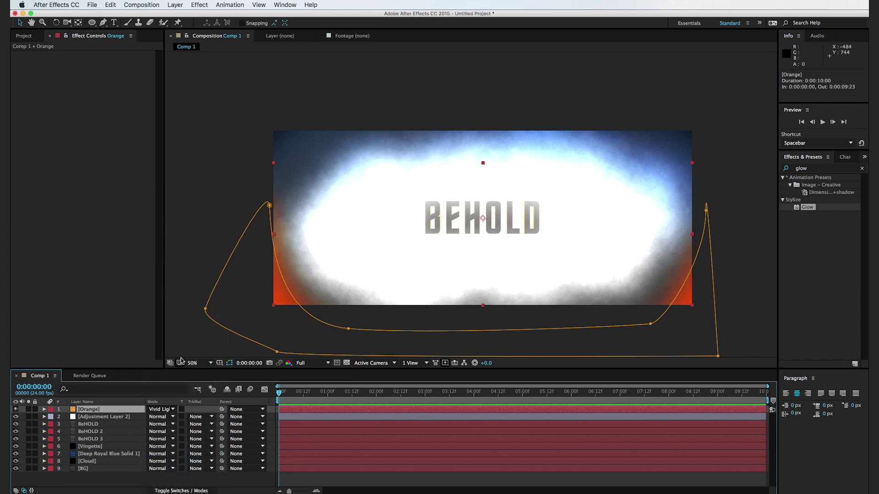
Step: Reshape the Orange layer's mask to bring more colour into both lower corners and set its mask feather to 284 pixels
drag(351, 329, 382, 314)
drag(269, 206, 272, 191)
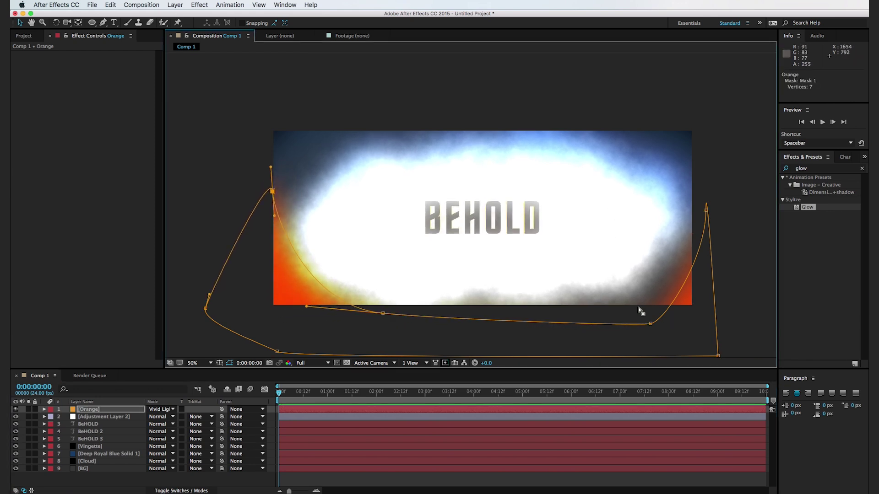
drag(650, 323, 607, 319)
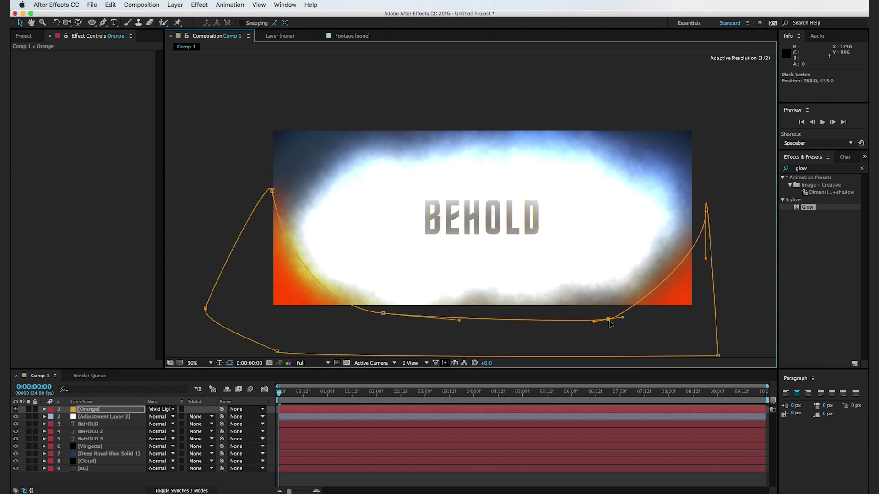
drag(706, 211, 699, 197)
drag(604, 321, 600, 318)
key(f)
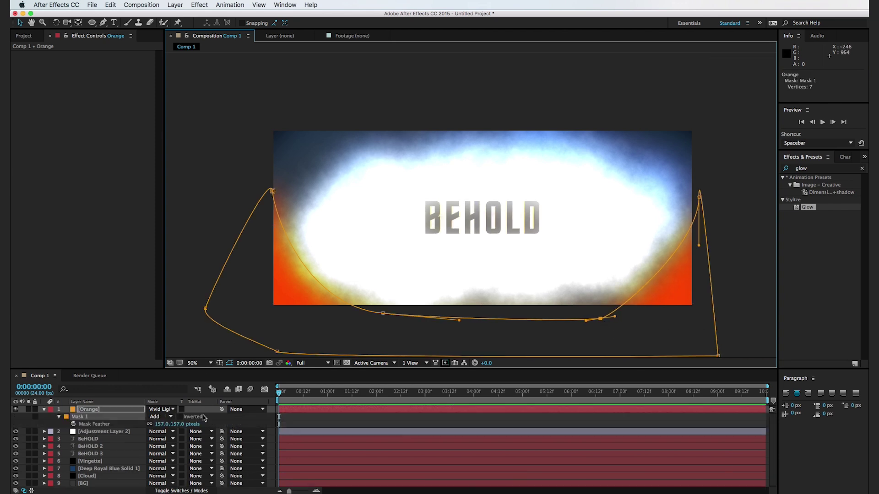
drag(182, 425, 231, 424)
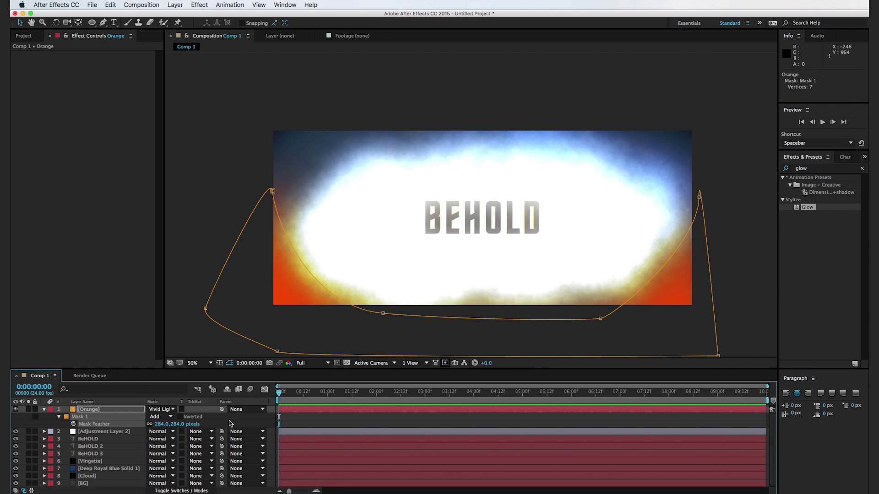
Step: Recolour the Orange solid to the lighter yellow-orange FFCE57
key(super+shift+y)
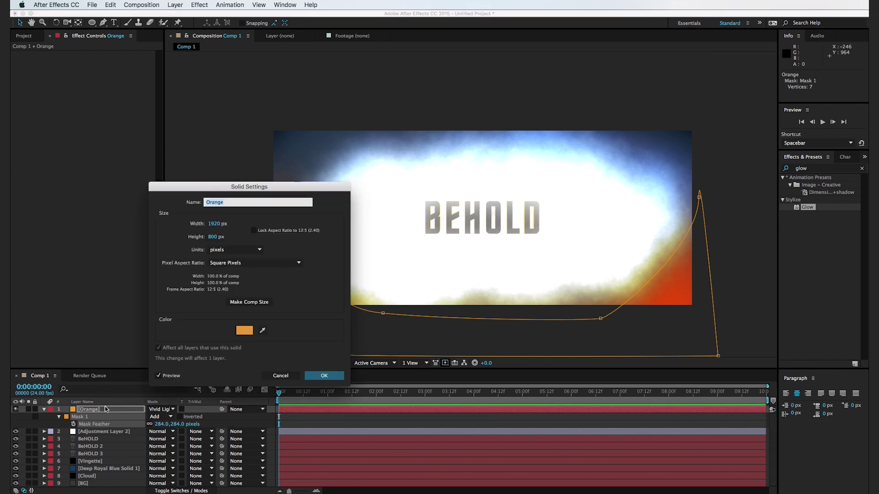
drag(237, 189, 142, 111)
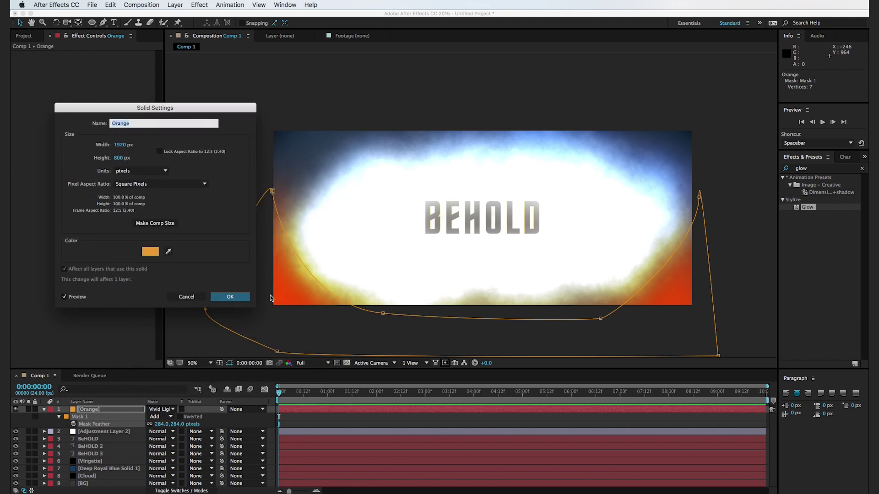
click(150, 252)
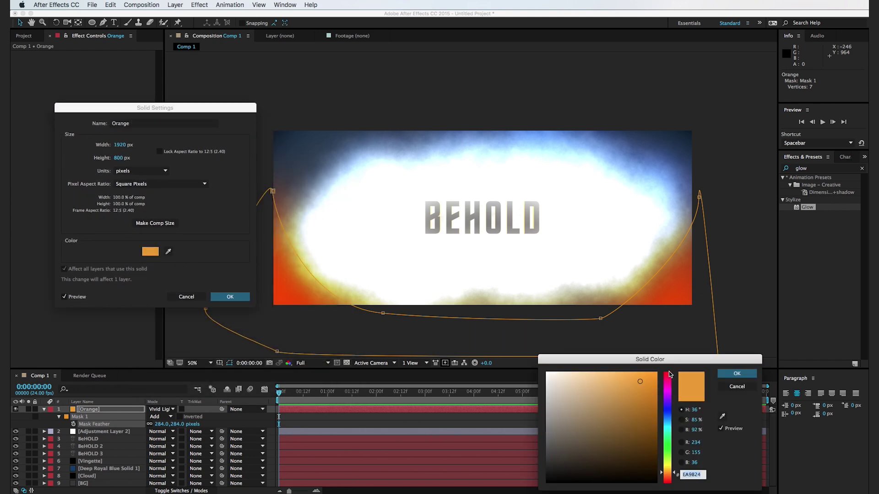
drag(669, 476, 669, 472)
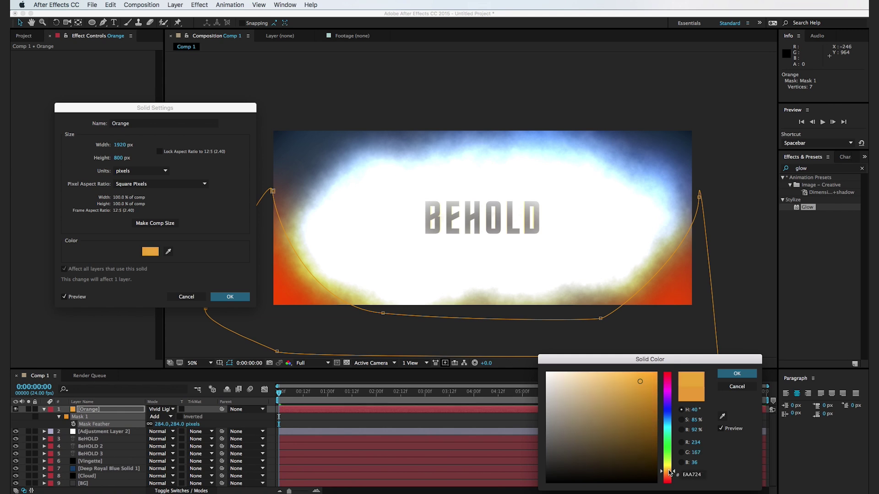
drag(632, 429, 616, 368)
click(726, 374)
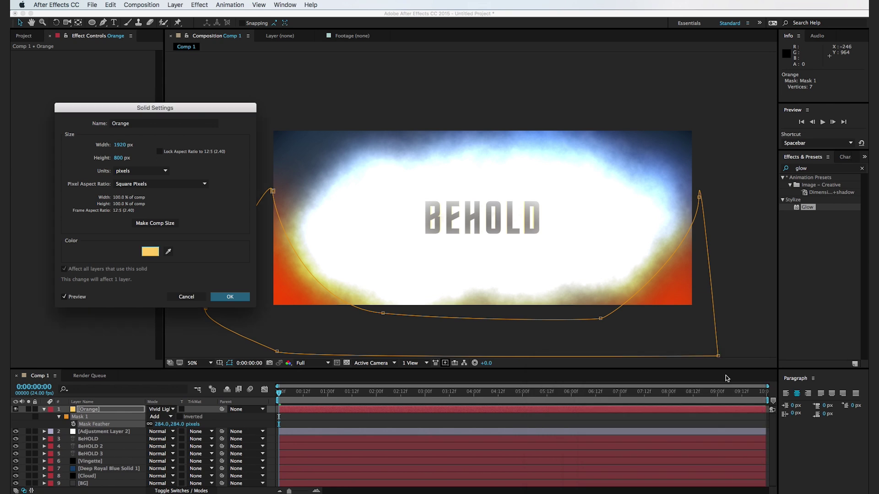
click(242, 297)
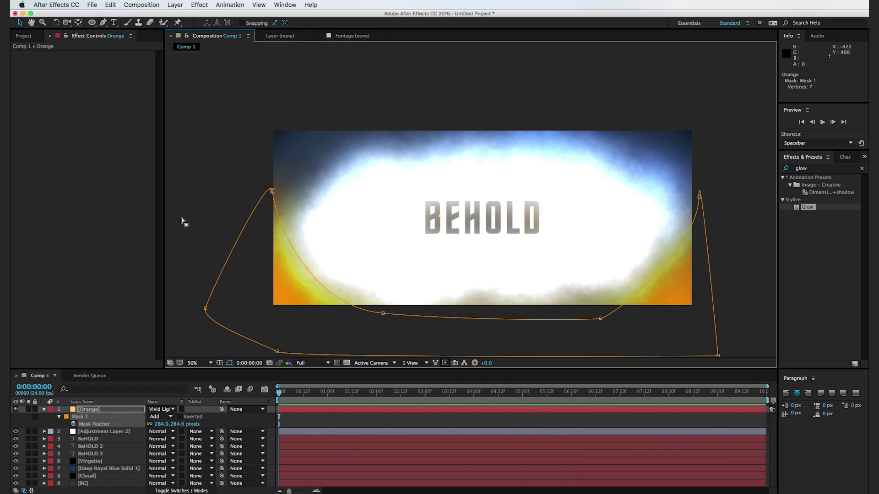
click(212, 215)
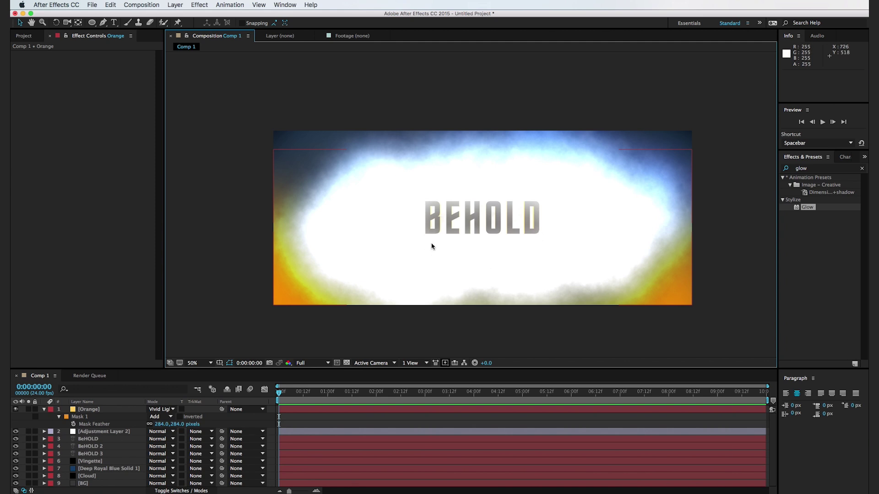
Step: Create a new 1920 x 800 px solid in the darker orange EB892A
key(super+y)
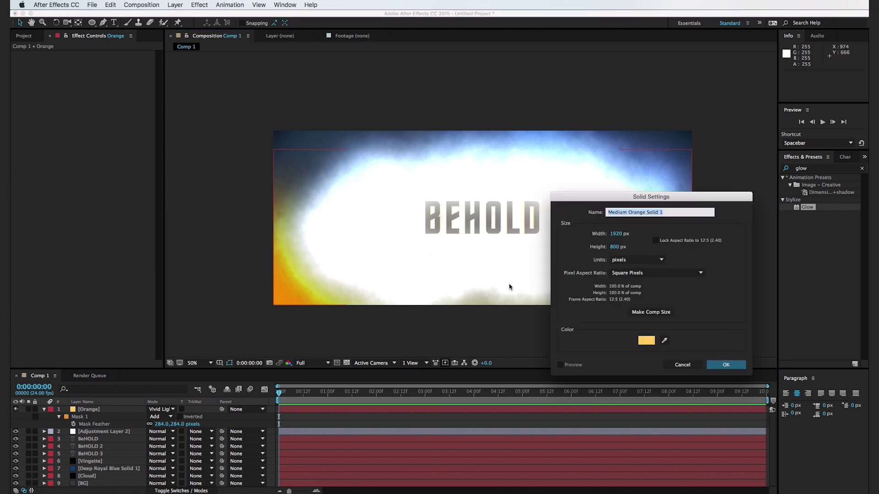
click(647, 342)
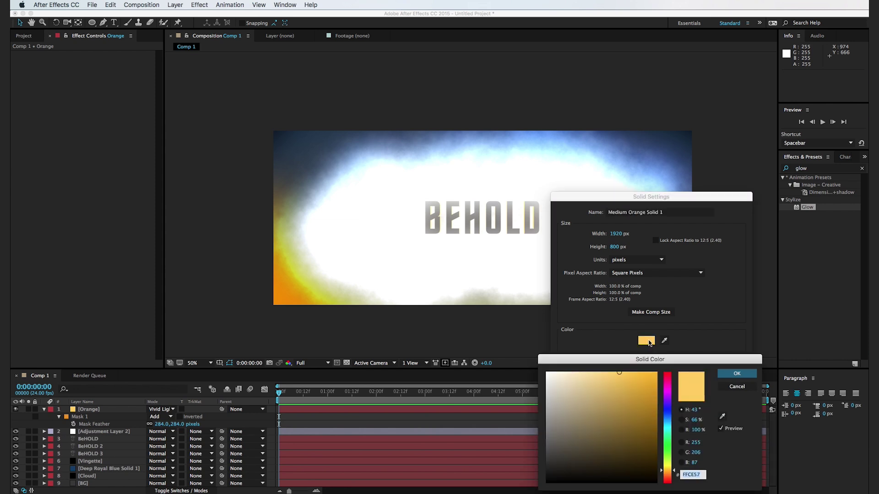
click(667, 476)
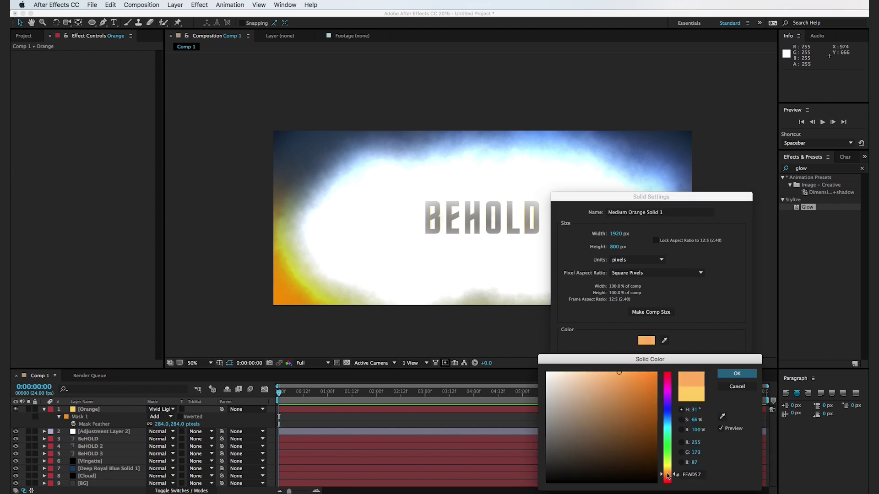
drag(638, 400, 636, 383)
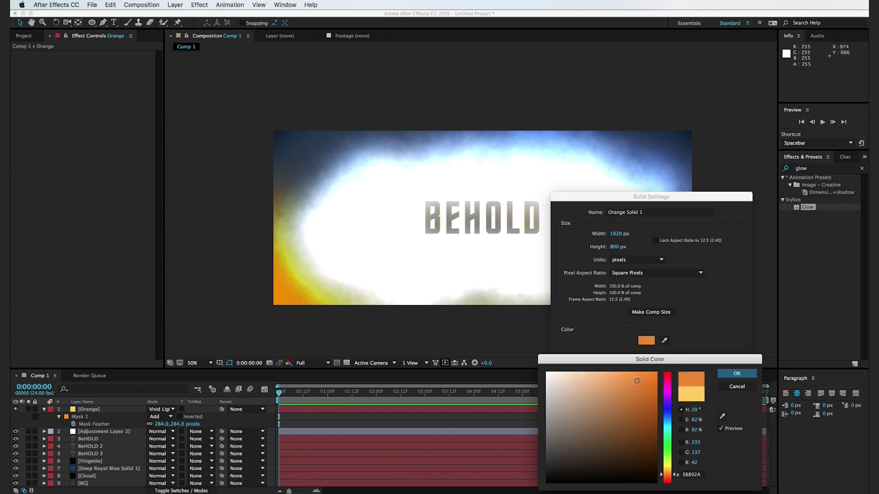
click(738, 374)
click(726, 365)
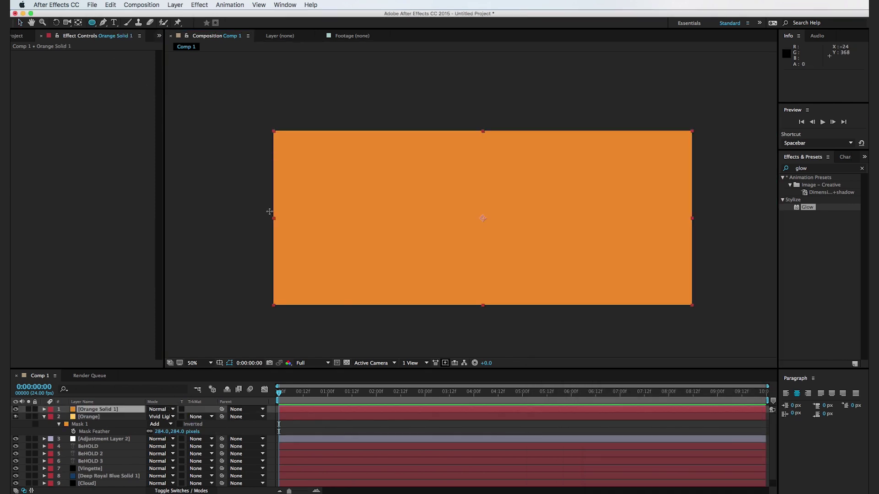
Step: Mask the new orange solid with a wide, flat ellipse just below the BEHOLD title and feather the mask by 79 pixels
drag(413, 242, 557, 254)
key(v)
drag(485, 240, 480, 235)
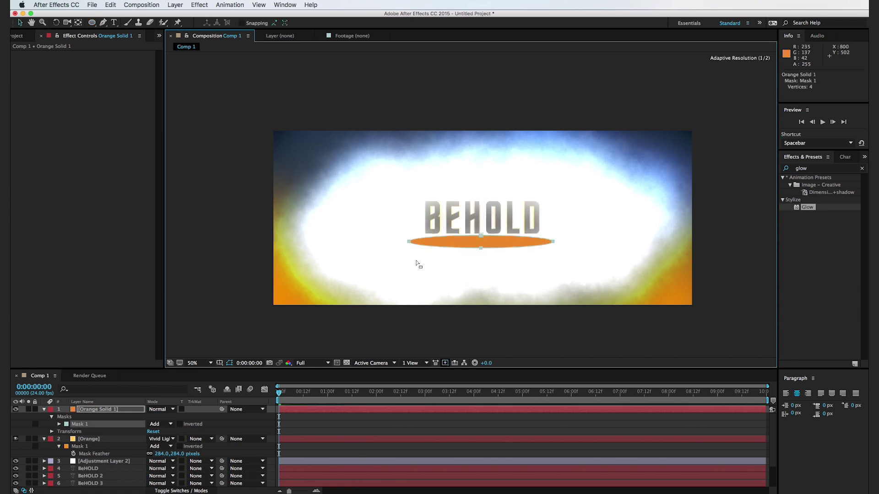
key(f)
drag(168, 425, 197, 425)
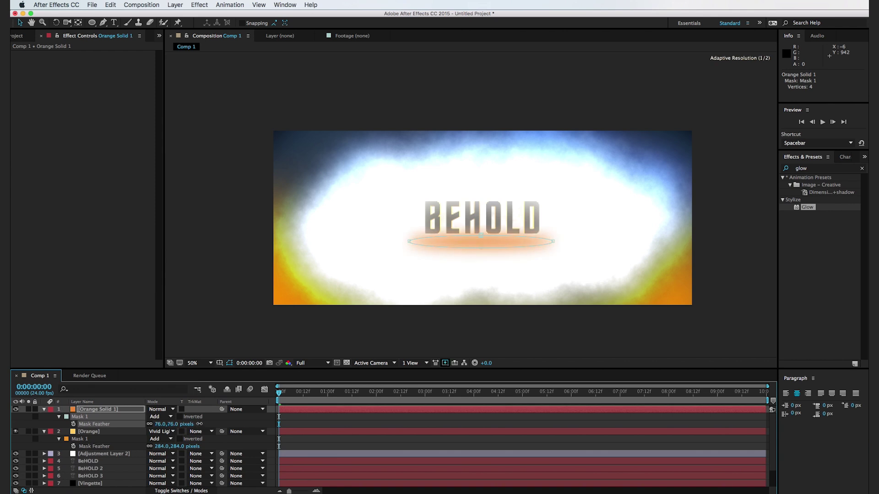
Step: Blend the ellipse solid in Screen mode beneath the adjustment layer, and extend its mask upward over the bottom edge of the letters
click(159, 409)
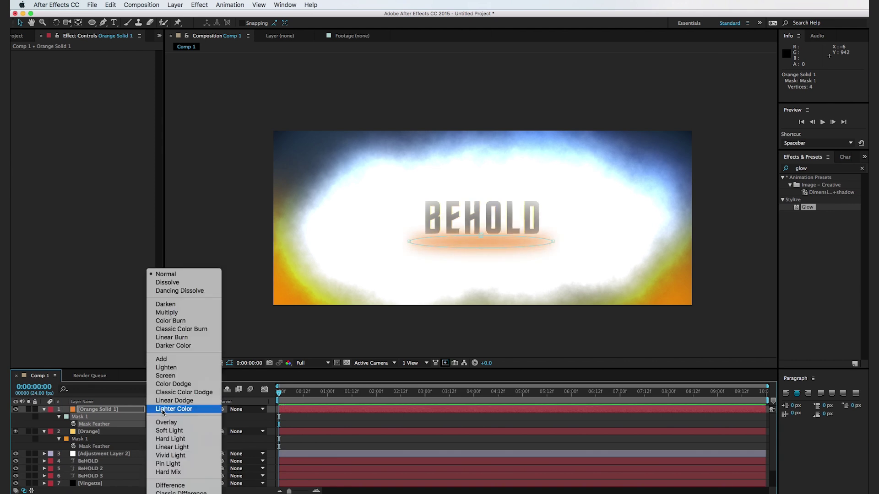
click(165, 376)
drag(105, 412, 105, 457)
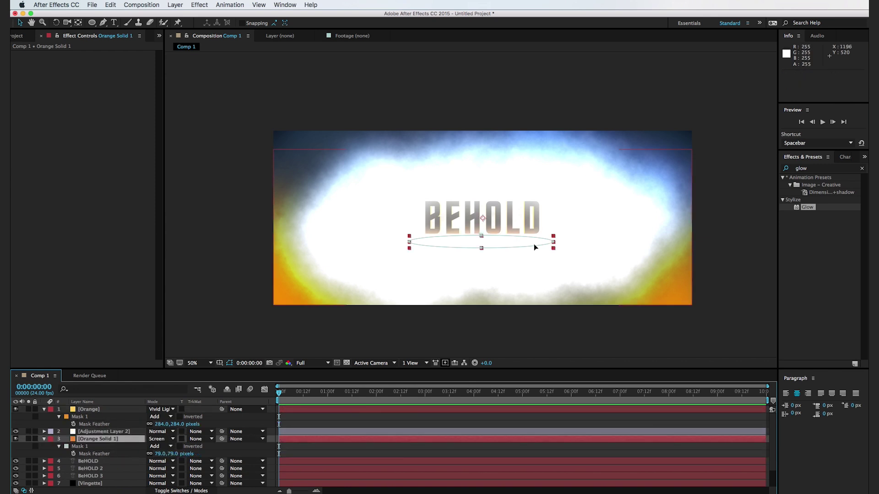
drag(481, 237, 481, 233)
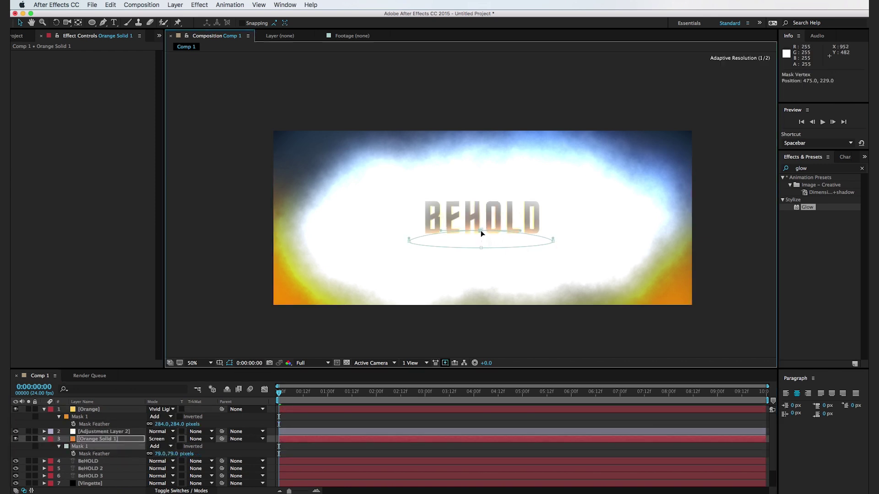
click(487, 286)
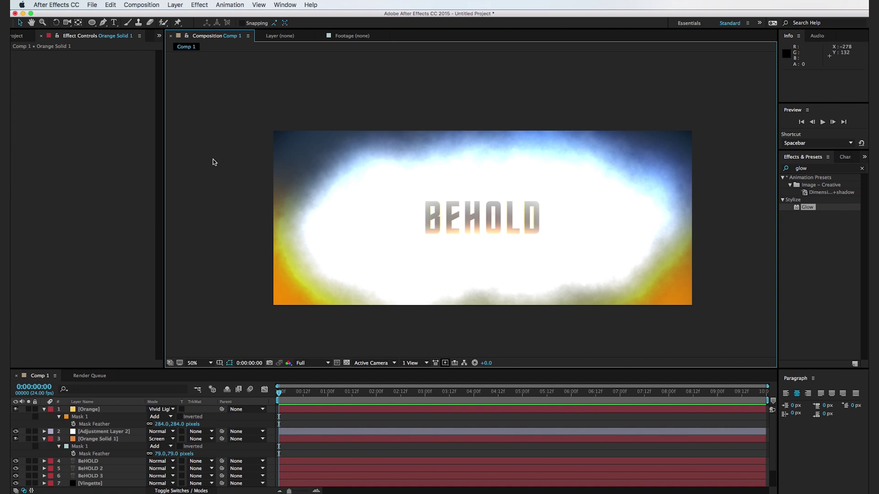
Step: Add the falling snow footage to the centre of the composition and set its blending mode to Add
click(17, 38)
click(22, 133)
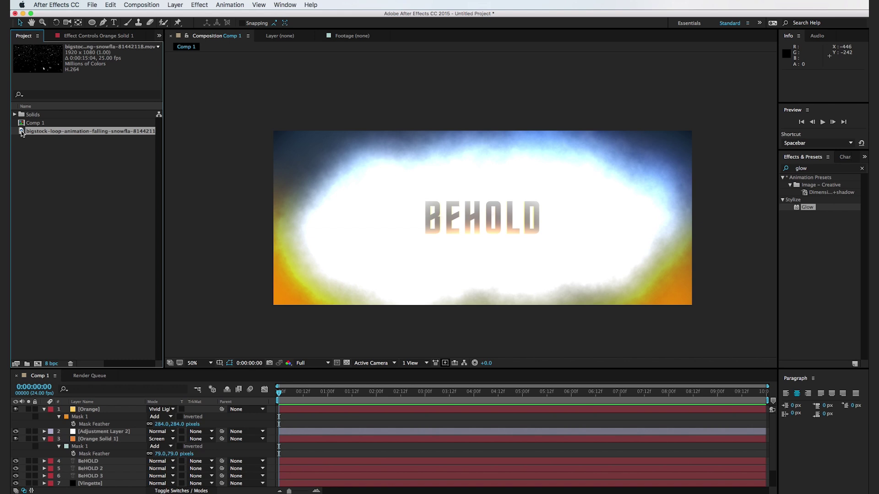
drag(20, 133, 486, 217)
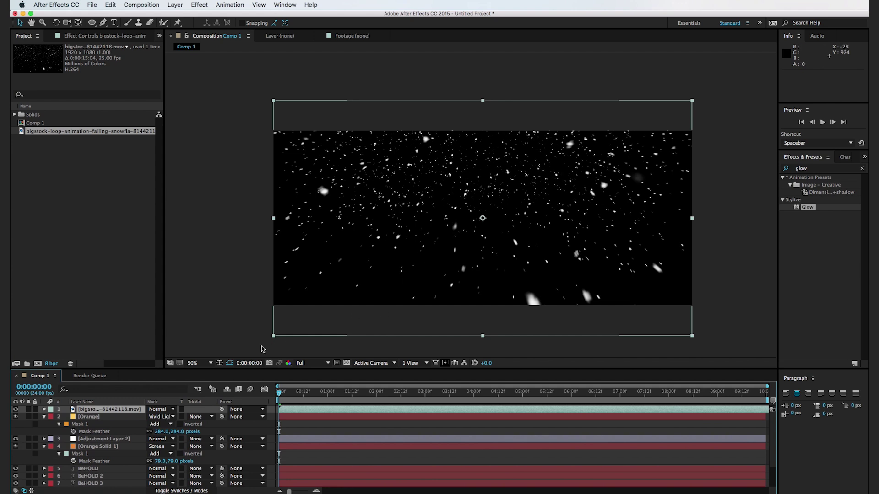
click(166, 410)
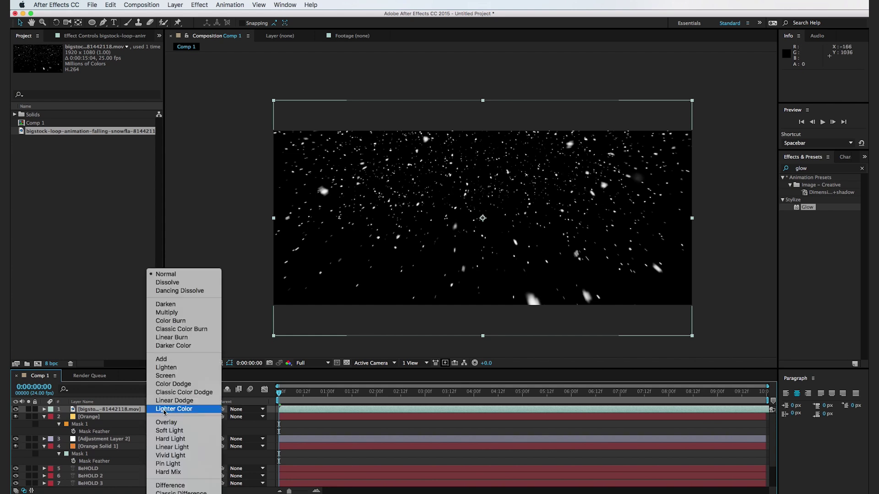
click(169, 361)
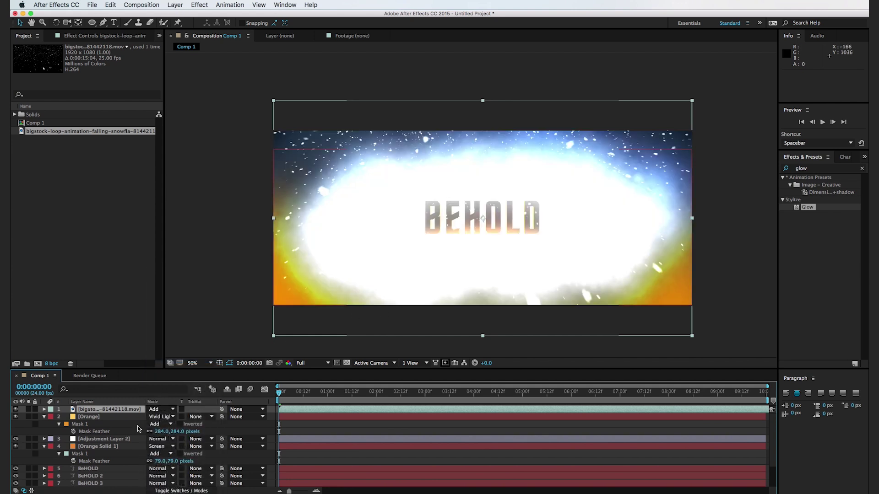
Step: Scale the snow footage to 130%, shift it down and to the right, and place its layer directly beneath the three BEHOLD layers
key(s)
drag(161, 417, 173, 416)
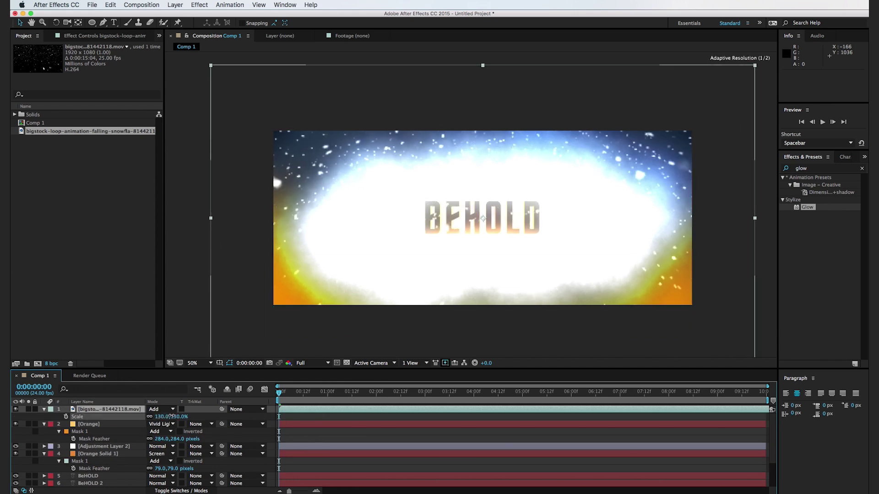
drag(247, 303, 272, 328)
drag(132, 382, 109, 460)
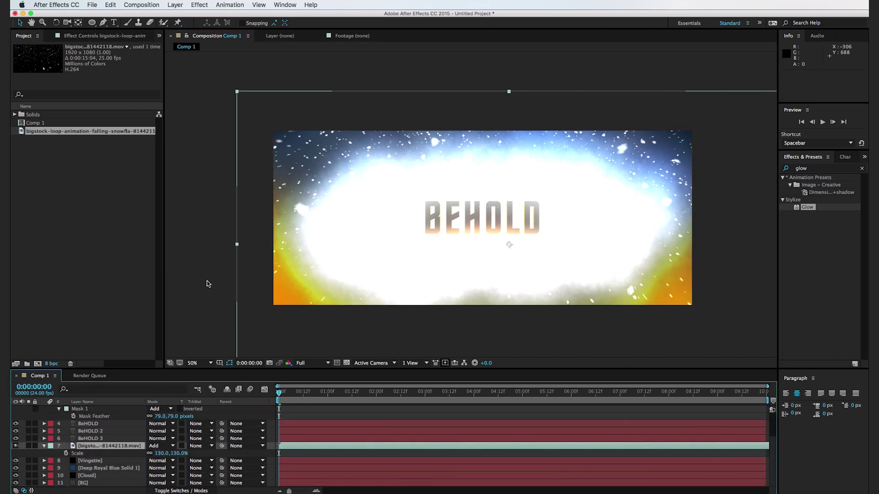
click(202, 301)
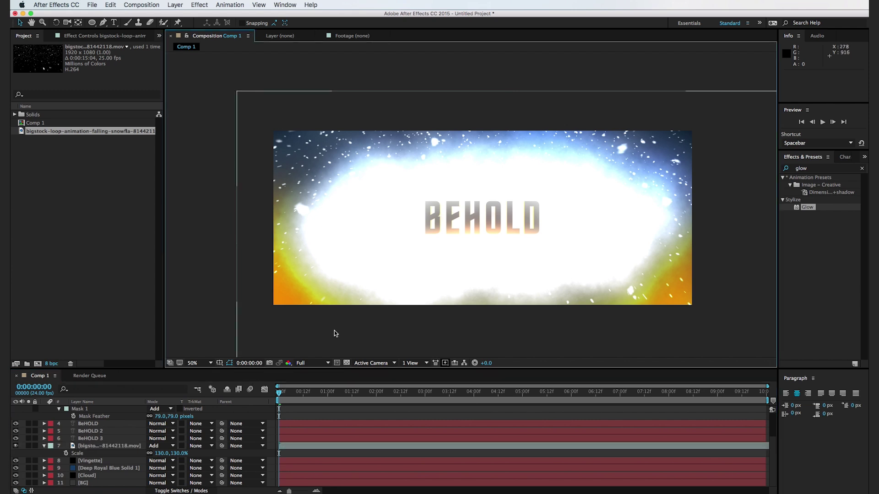
Step: Duplicate the snow layer, then shrink the copy and rotate it slightly clockwise over the title
key(super+d)
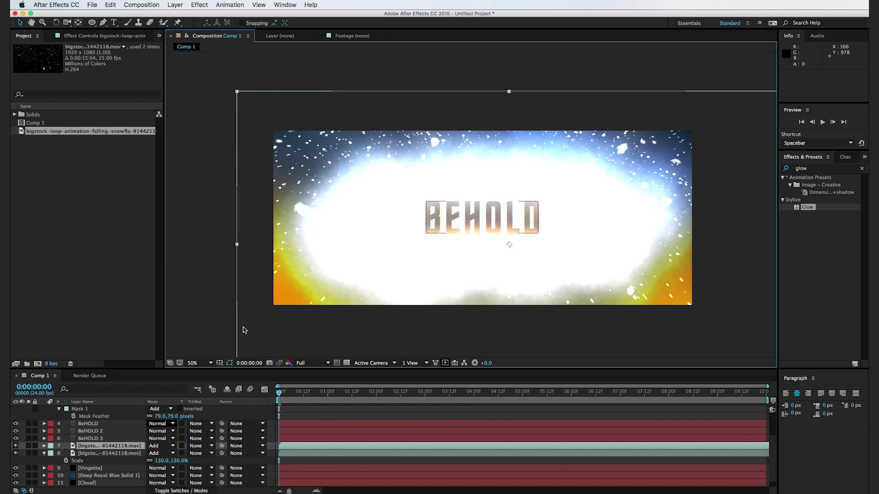
drag(238, 94, 325, 167)
drag(417, 231, 590, 220)
key(w)
key(v)
Step: Move the smaller snow copy above the three BEHOLD layers and nudge it to position 988, 424
drag(104, 446, 104, 423)
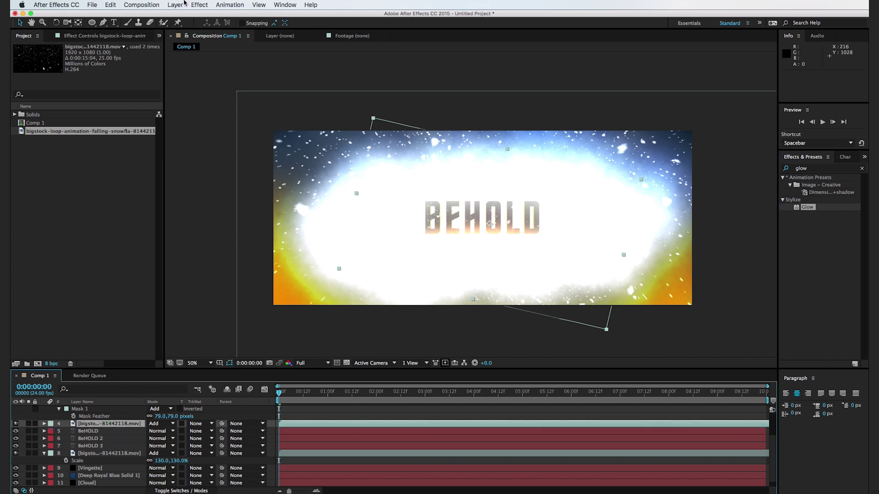
drag(463, 258, 461, 257)
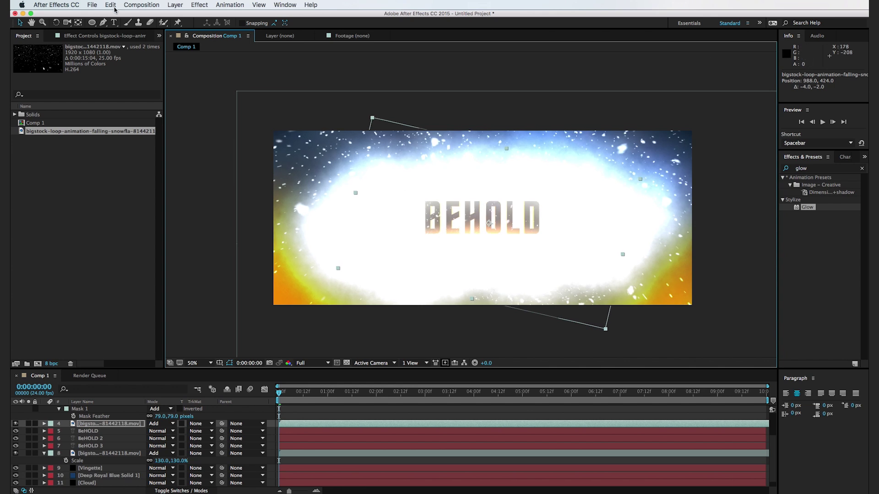
Step: Draw a closed curved mask around the title on the smaller snow copy and bend its upper edge down through the BEHOLD letters
click(103, 23)
drag(469, 182, 426, 180)
drag(393, 215, 412, 257)
drag(513, 261, 576, 207)
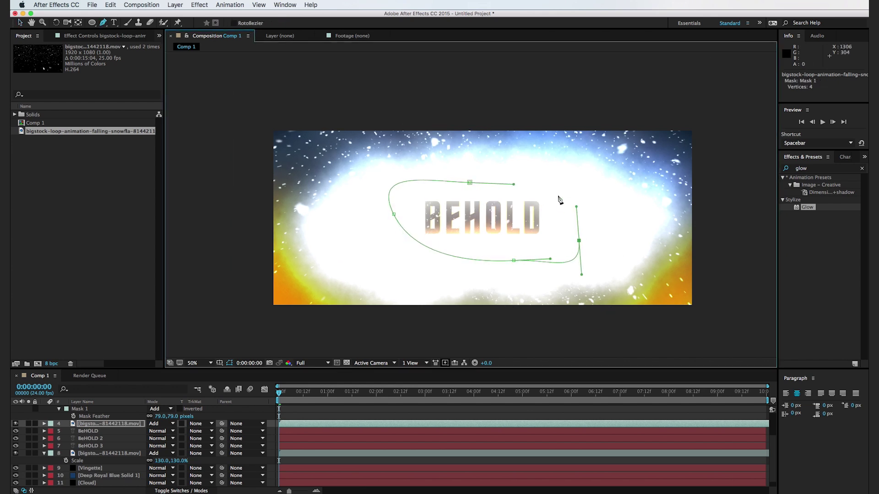
click(469, 182)
drag(470, 182, 493, 241)
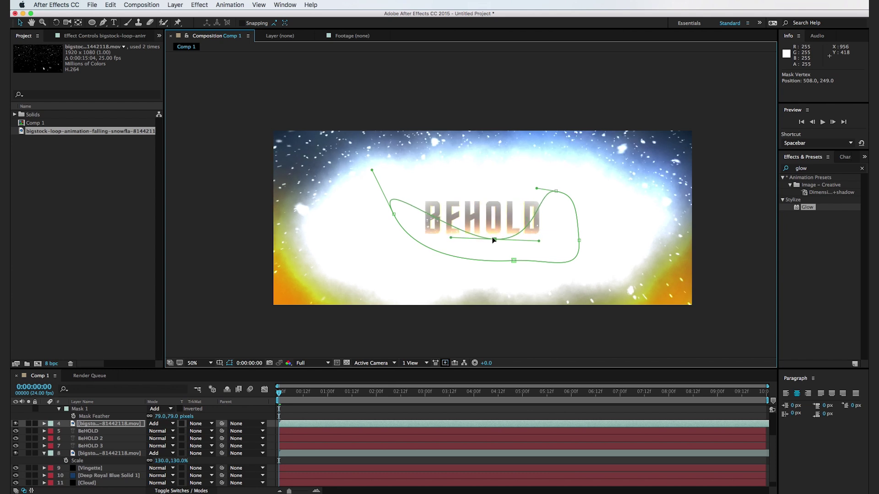
Step: Feather the new snow mask by 70 pixels and scrub through the first two seconds to check the falling snow
key(f)
drag(170, 443, 206, 442)
click(230, 293)
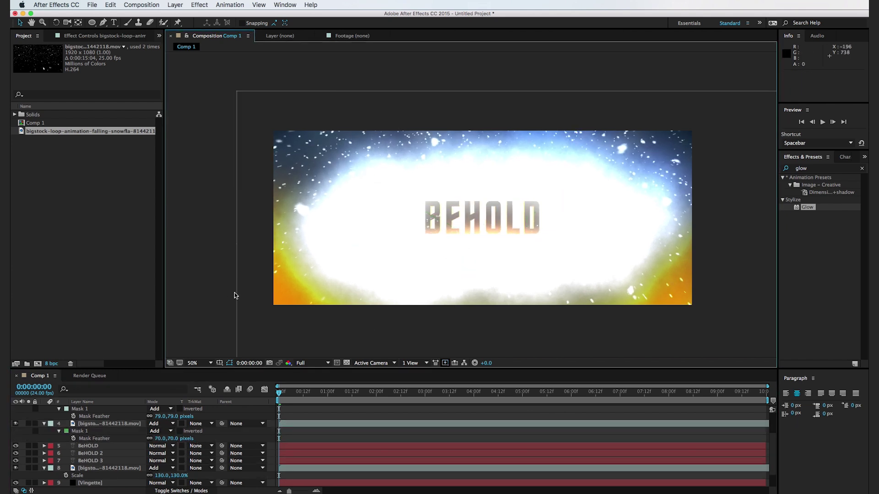
drag(284, 398, 323, 395)
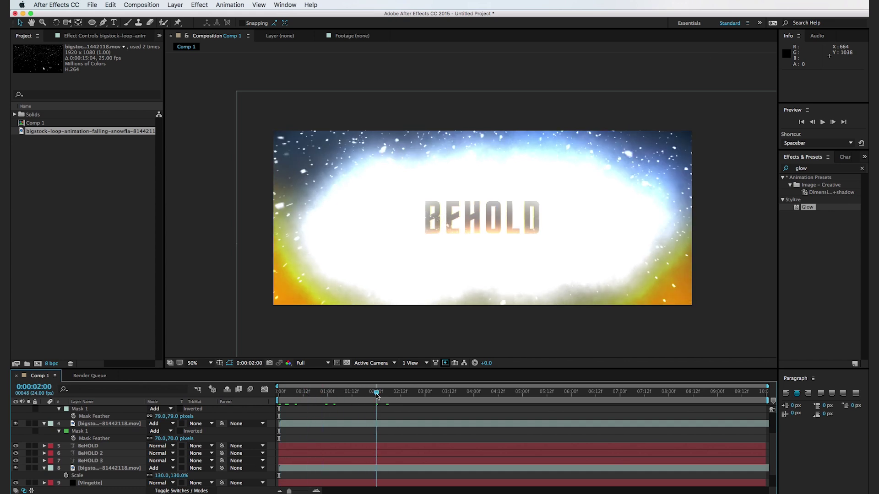
click(360, 405)
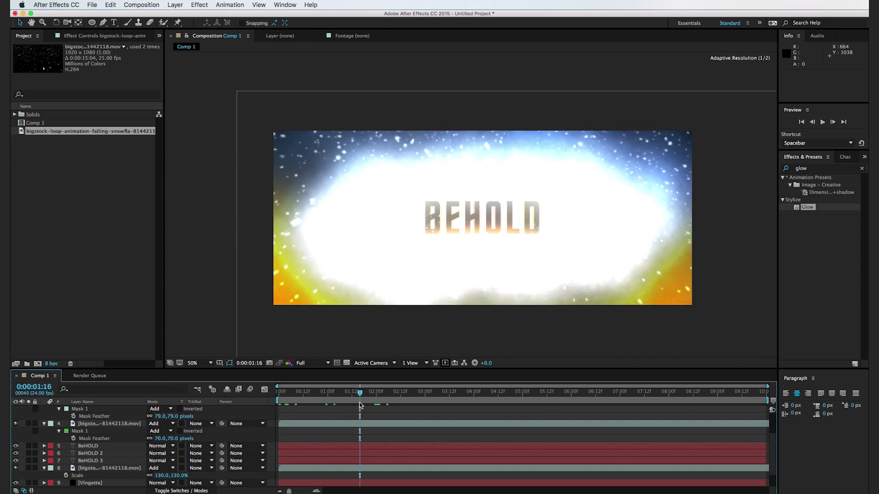
Step: Create a white 1920 x 800 solid named Transition and set its blending mode to Add
key(super+y)
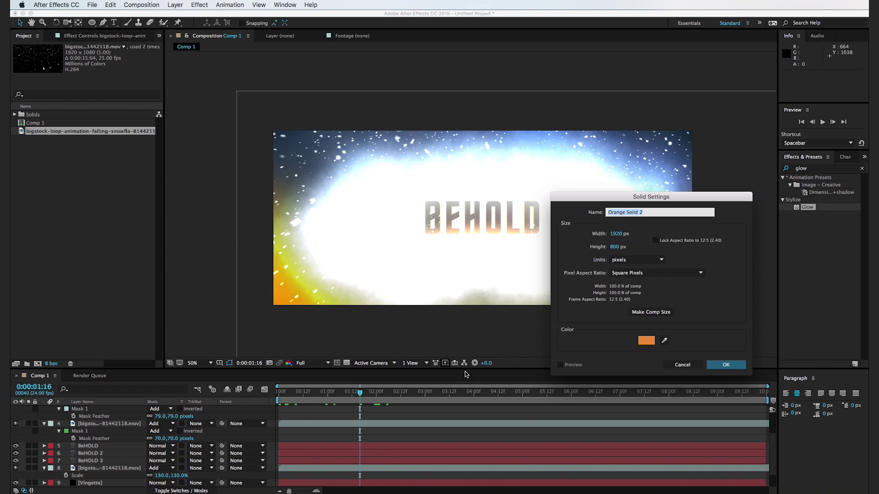
click(646, 340)
drag(594, 389, 491, 351)
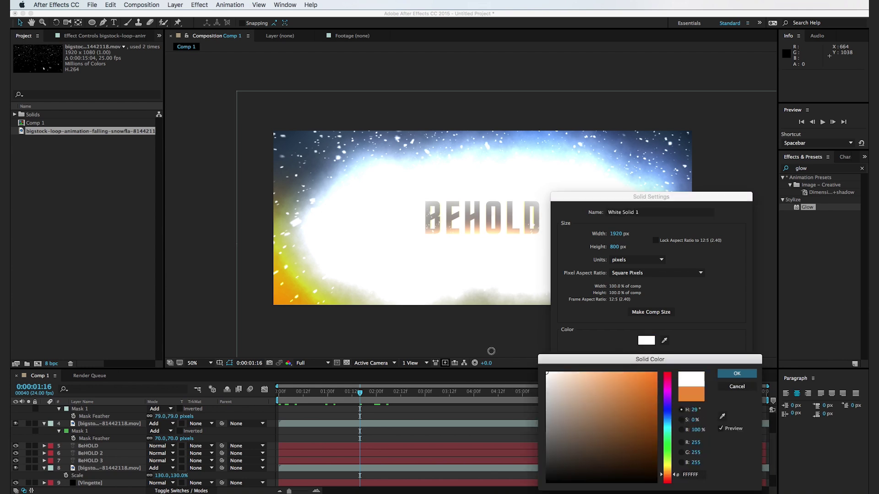
click(736, 374)
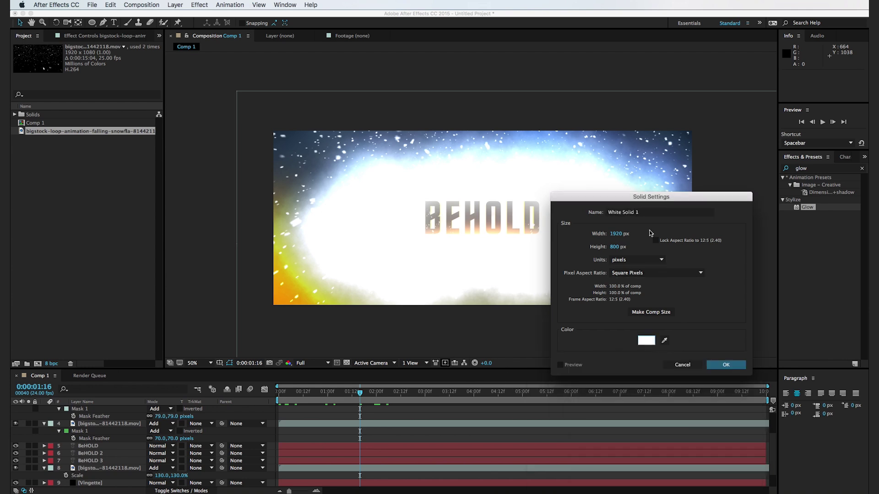
double_click(631, 214)
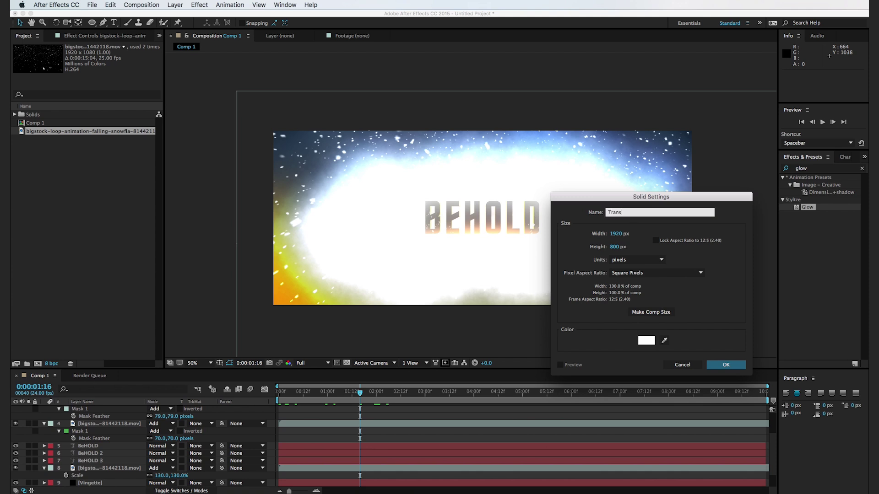
key(Return)
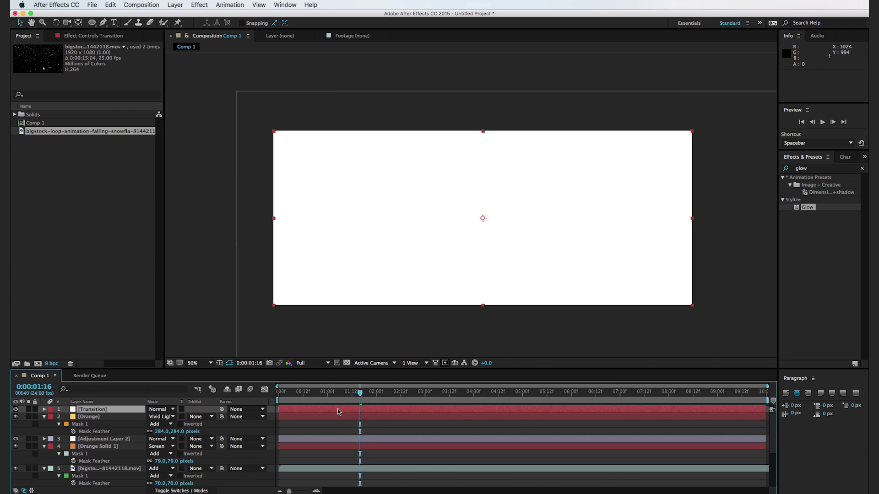
click(160, 410)
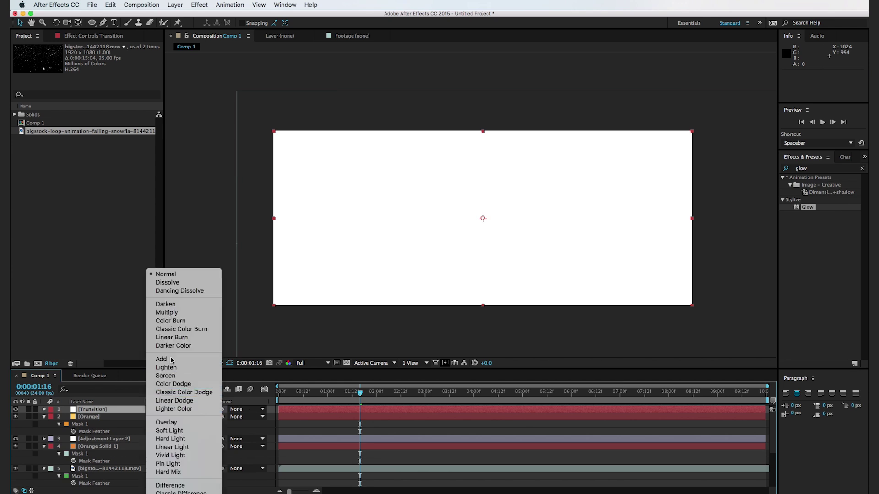
click(166, 304)
Step: Keyframe the Transition layer's opacity at 100% on the first frame and 0% at 0:00:02:00
key(Home)
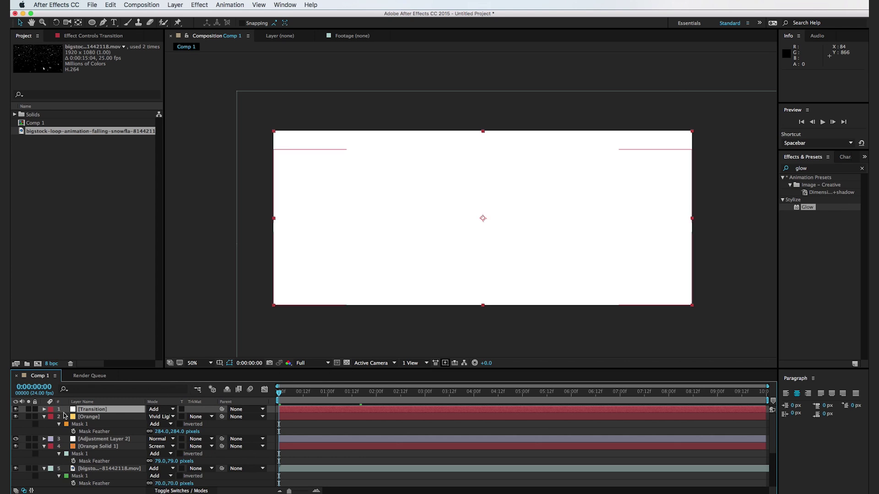
click(44, 410)
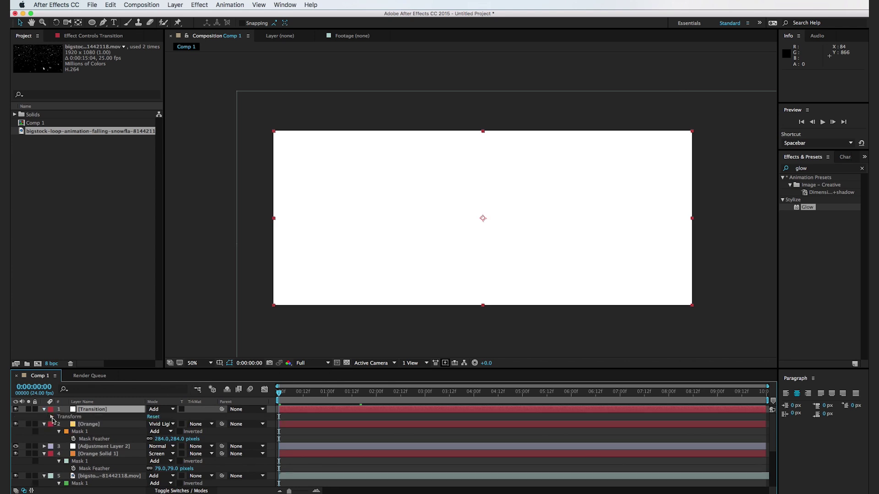
click(51, 417)
click(66, 454)
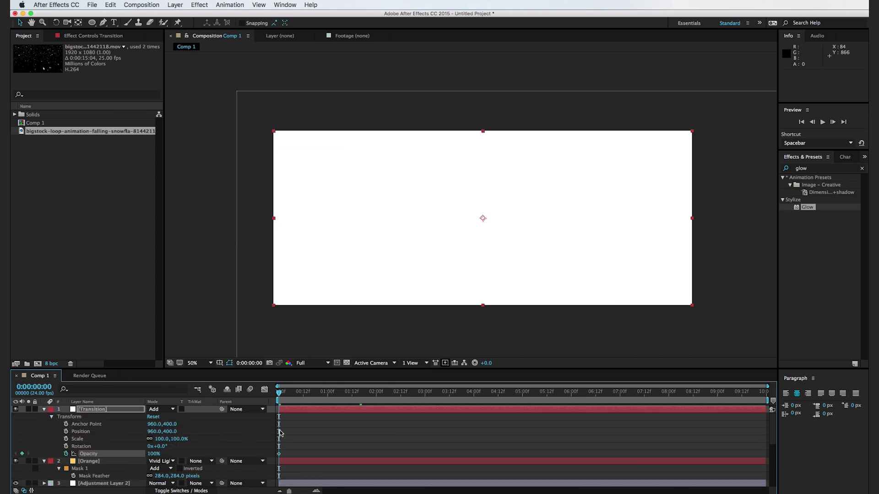
drag(294, 401, 376, 401)
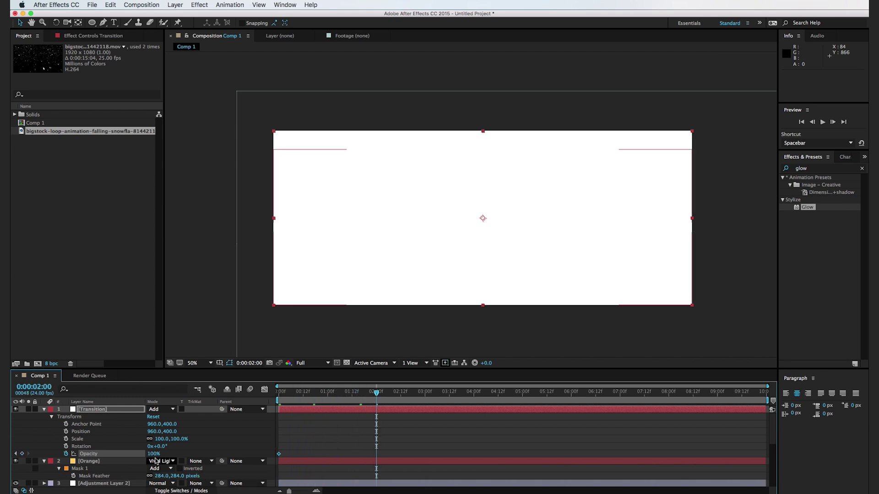
drag(154, 454, 88, 456)
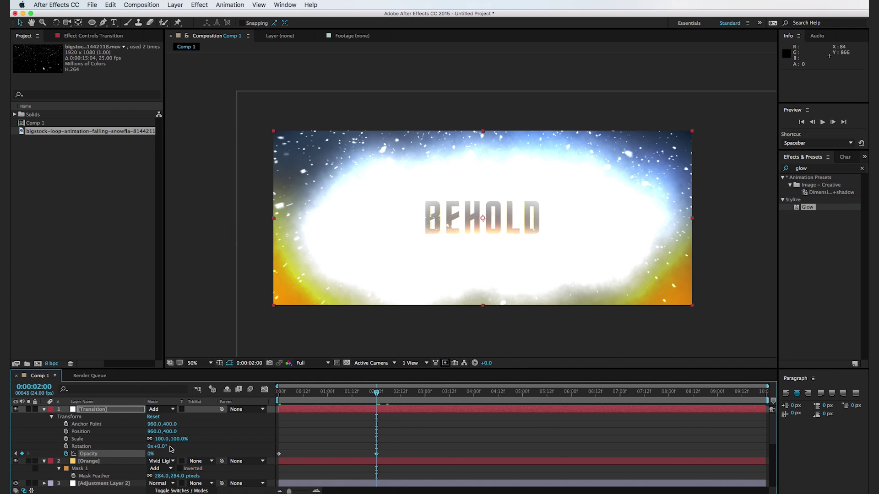
Step: Ease the Transition opacity into its two-second keyframe on the speed graph and scrub through the fade
drag(298, 401, 359, 413)
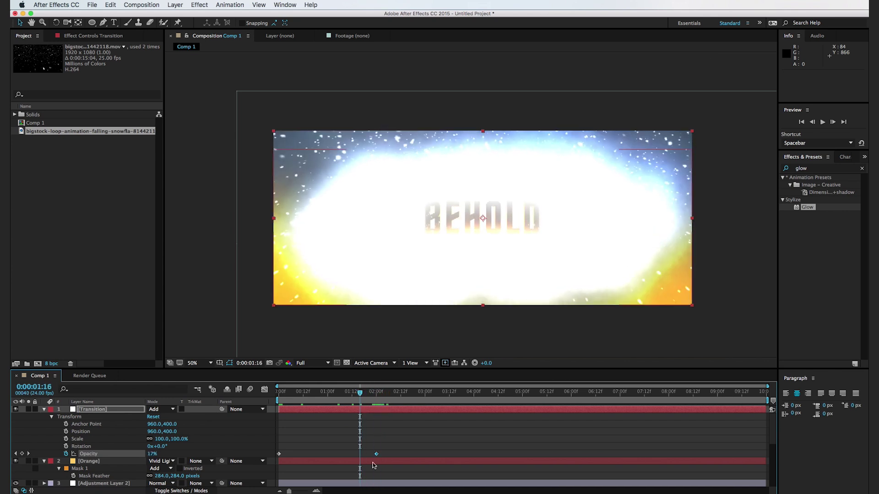
drag(328, 402, 372, 401)
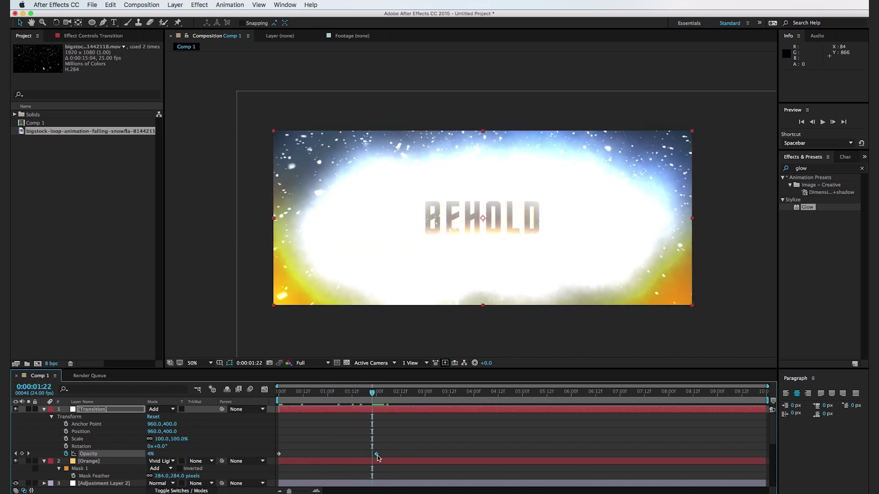
click(265, 390)
drag(376, 468, 343, 413)
drag(282, 396, 368, 404)
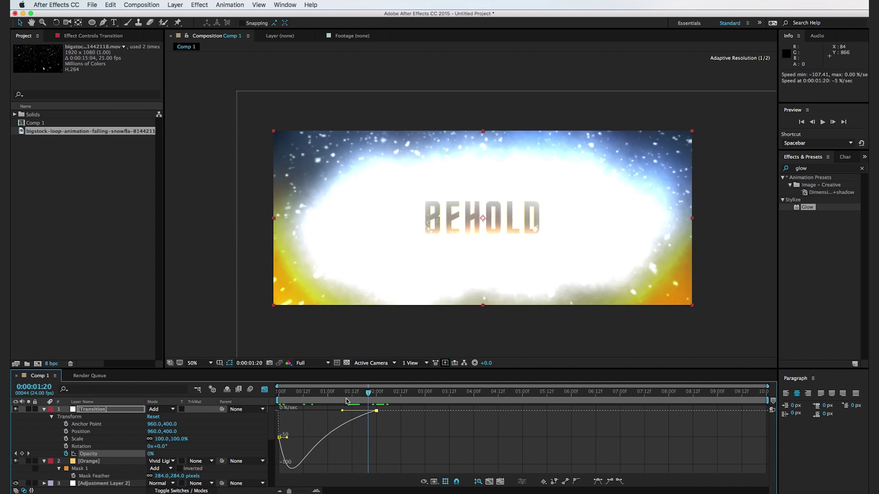
click(264, 389)
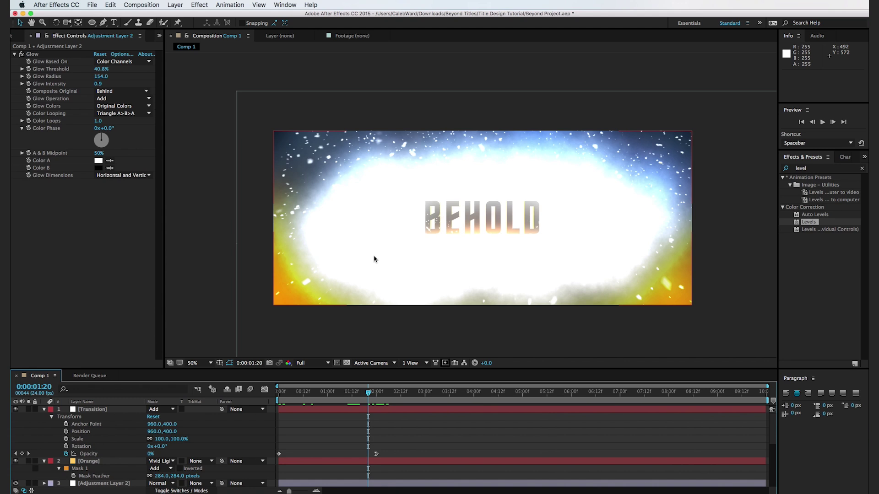
Step: Add an adjustment layer above all other layers and apply the Levels effect to it
click(174, 4)
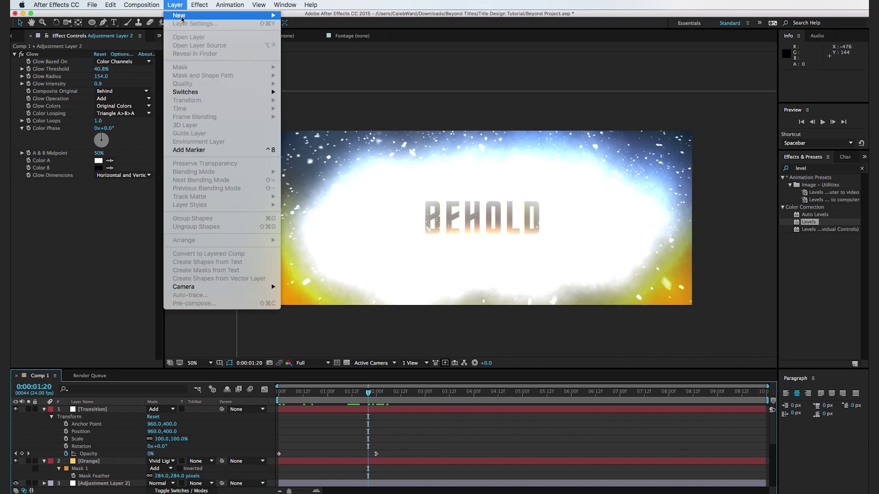
mouse_move(192, 15)
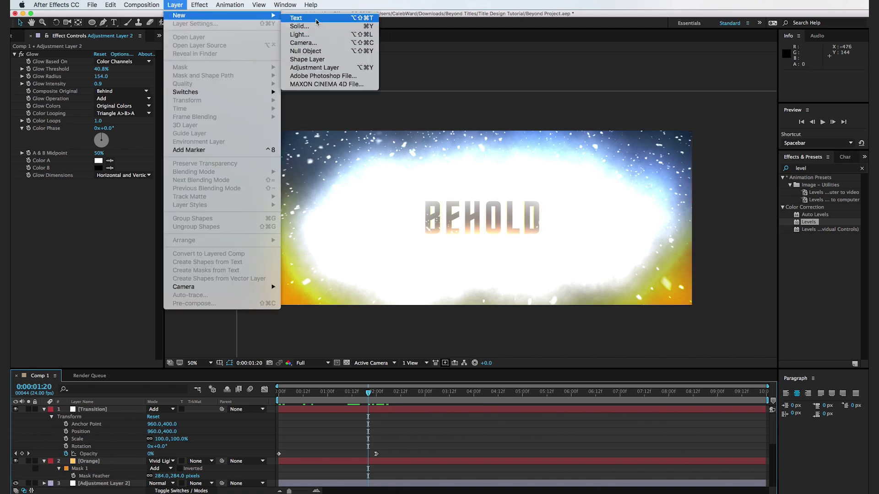
click(326, 68)
drag(815, 223, 295, 410)
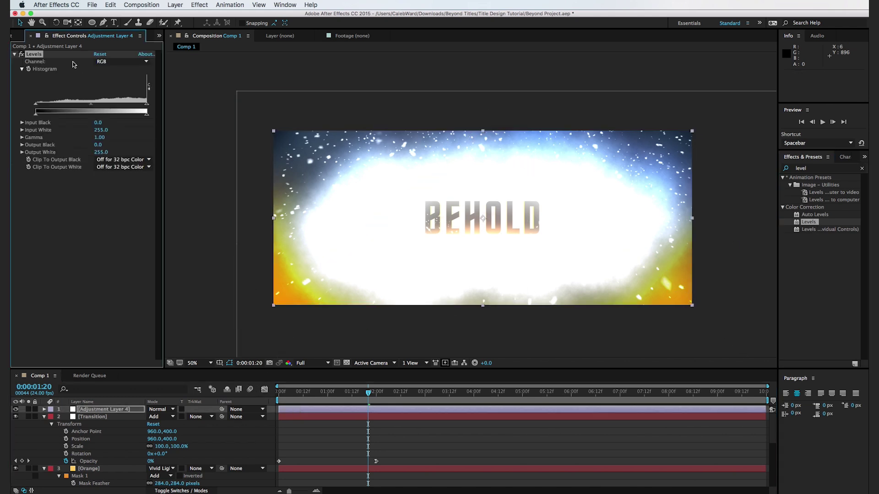
Step: Darken the composition by setting the Levels Input Black to 26 on the new adjustment layer
drag(40, 107, 56, 107)
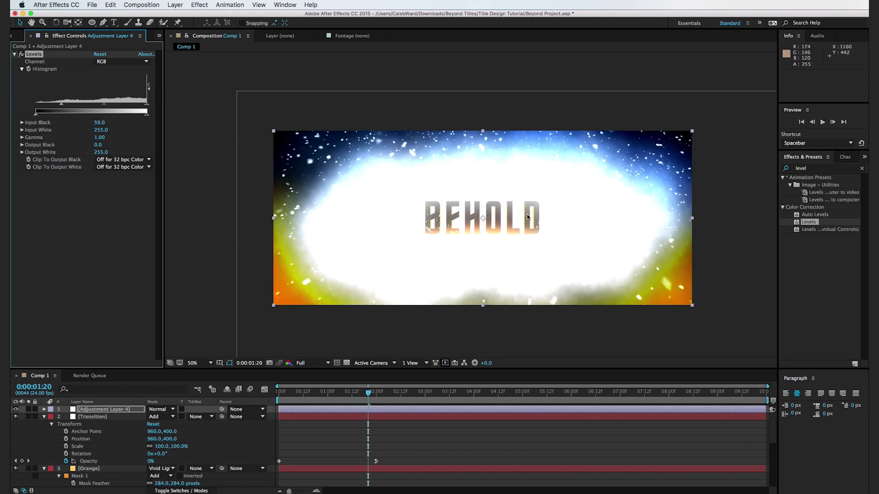
key(period)
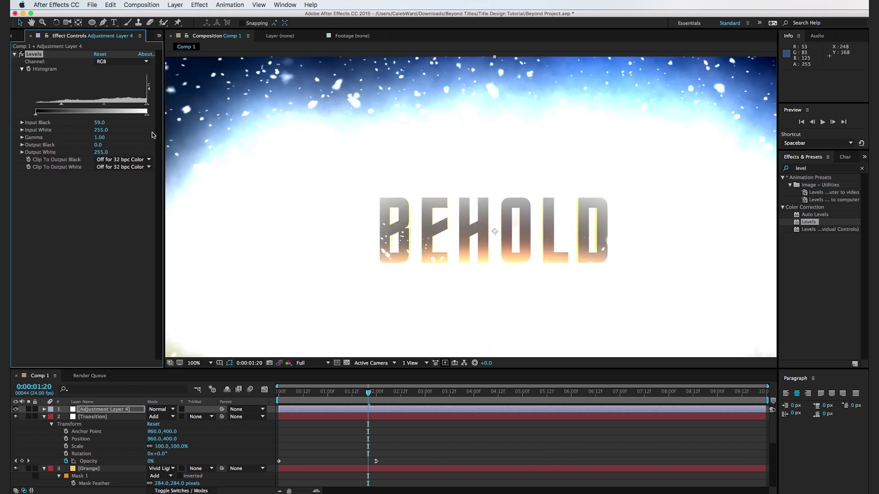
drag(58, 107, 47, 110)
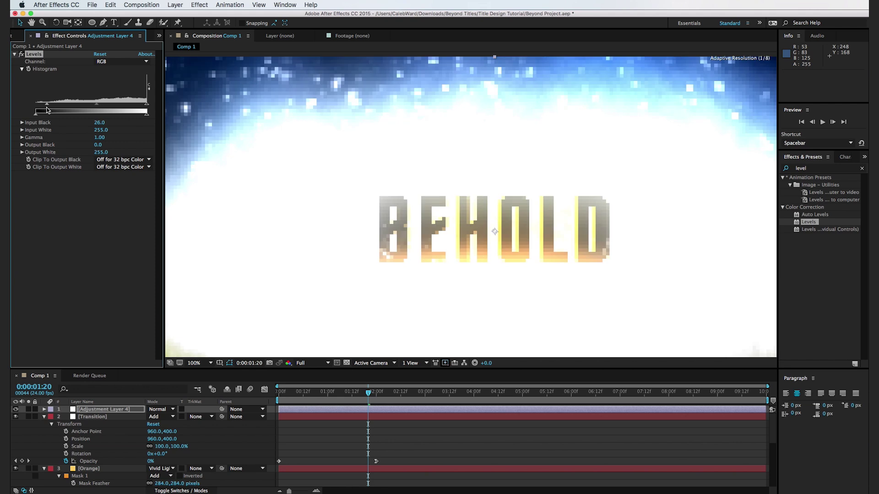
key(comma)
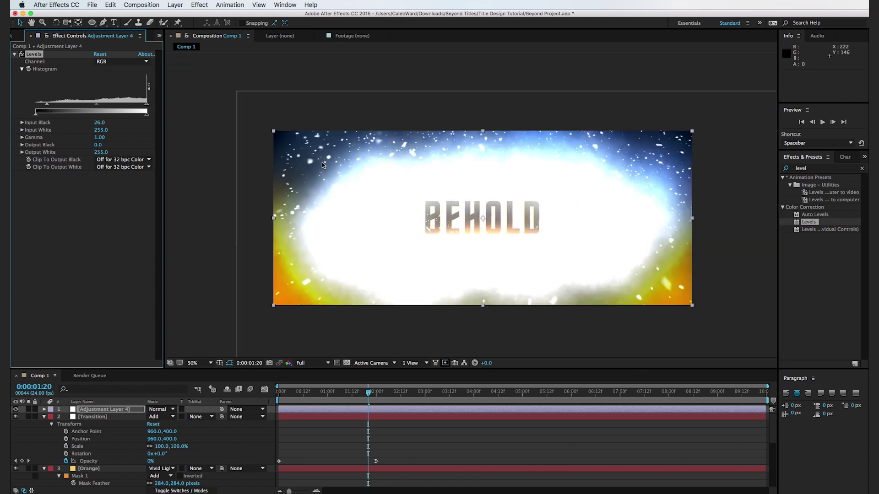
click(227, 213)
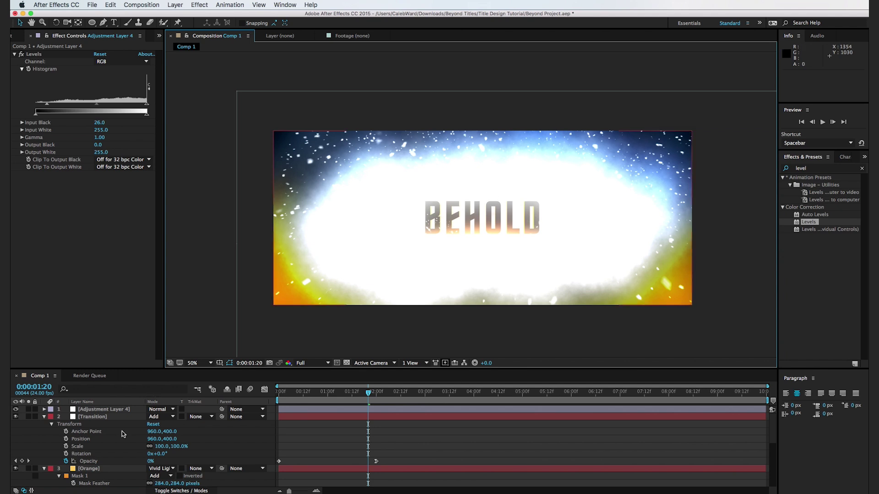
Step: Duplicate the topmost BEHOLD text layer, scale the copy to 30% and place it centred just above the main title
scroll(122, 432, down, 6)
click(106, 440)
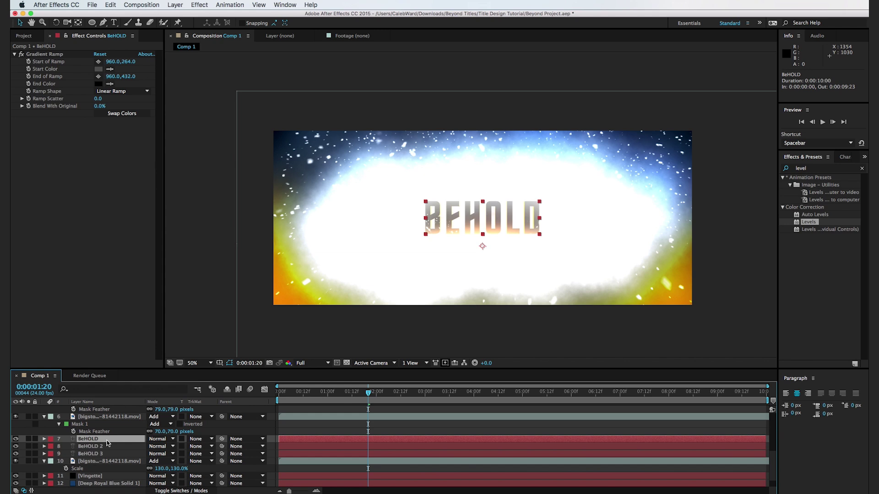
key(ctrl+d)
key(s)
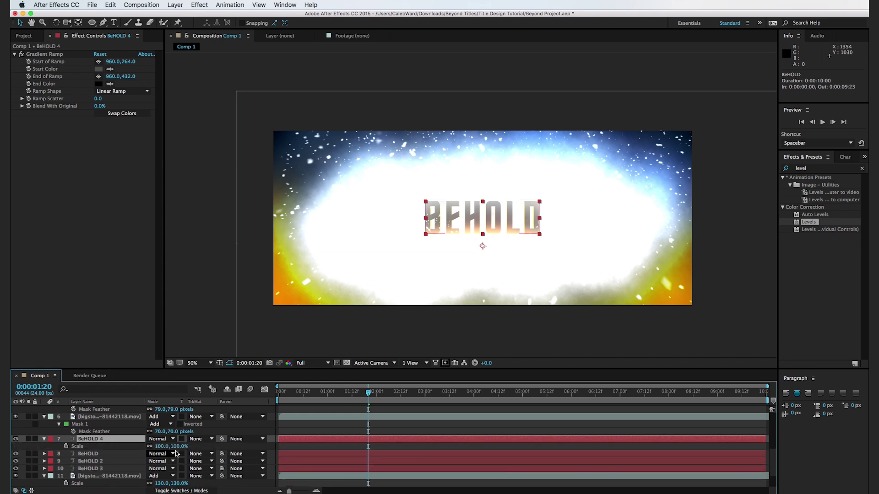
click(171, 446)
text(30)
key(Return)
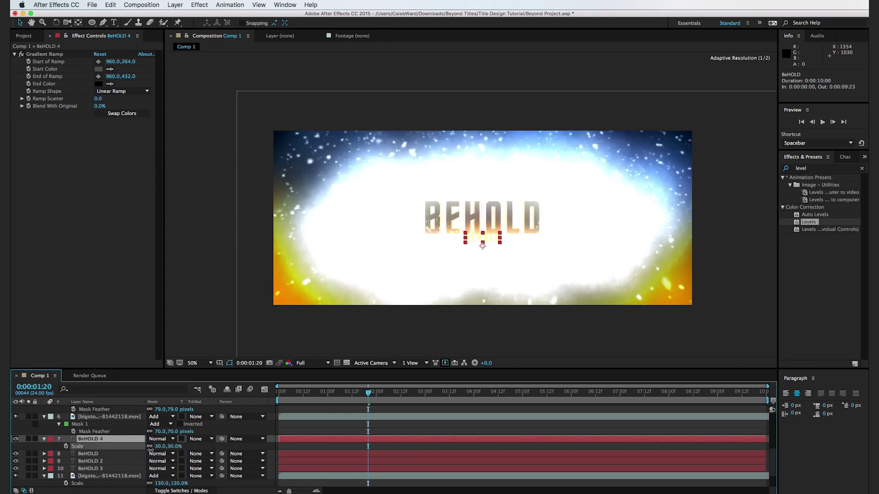
drag(487, 247, 486, 199)
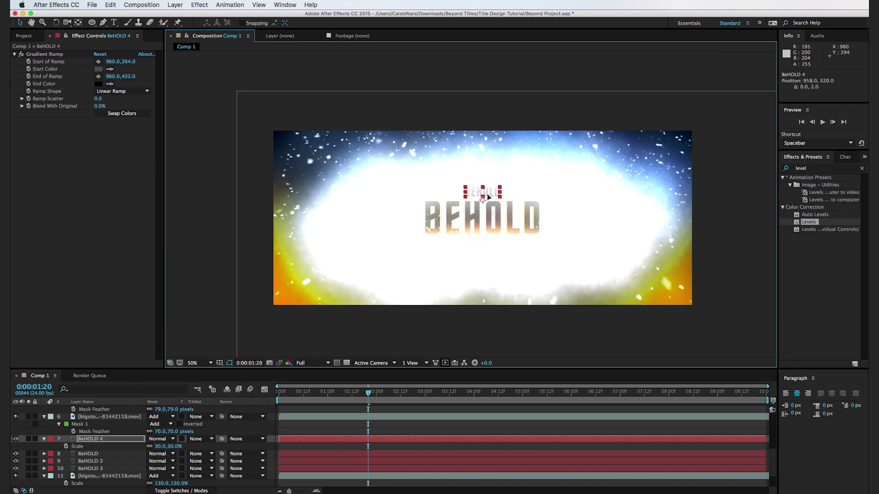
Step: Replace the small title copy's text with SHUTTERSTOCK
double_click(488, 197)
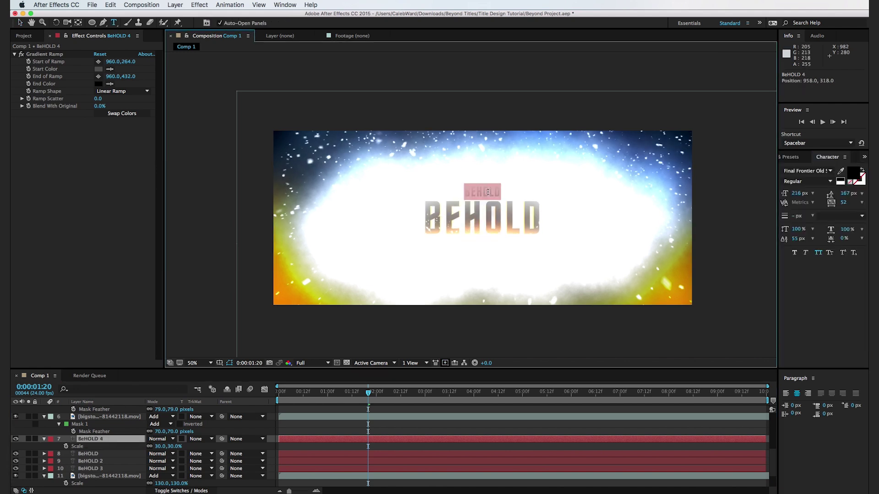
text(HUTTERSTOCK)
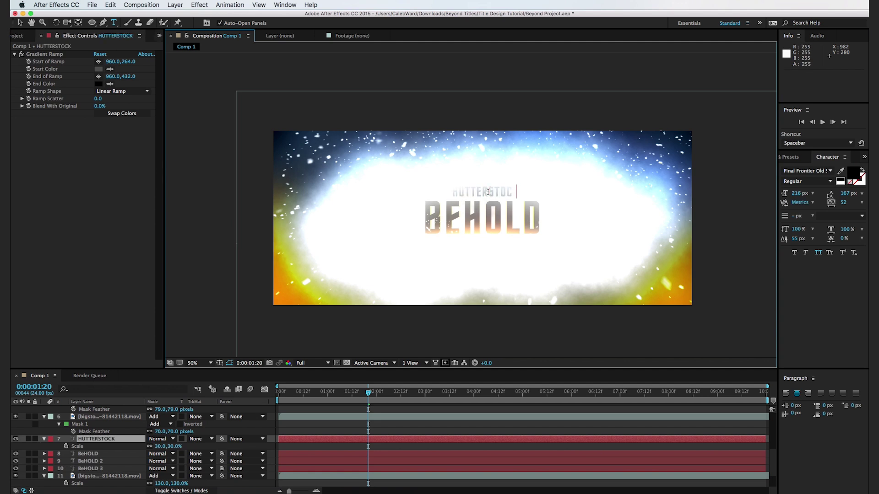
click(451, 191)
text(S)
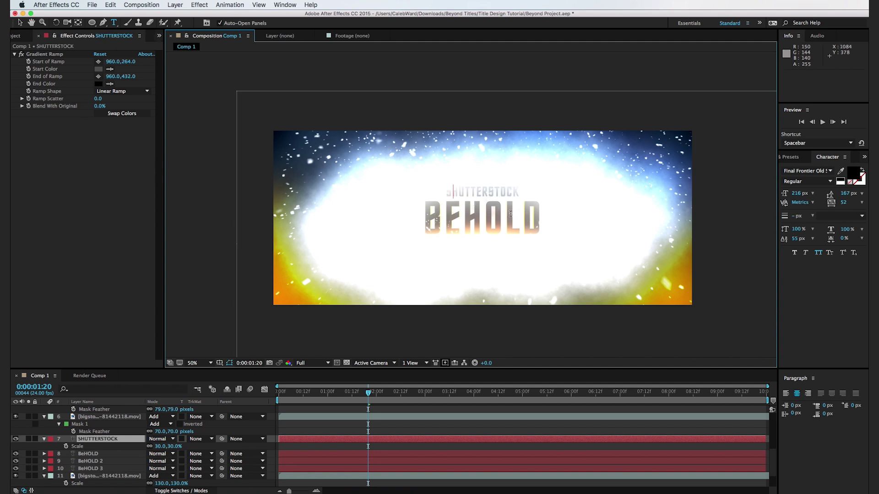
Step: Fade in the SHUTTERSTOCK layer with opacity keyframes from 0% at 0:00:03:00 to 100% at 0:00:03:12
key(Escape)
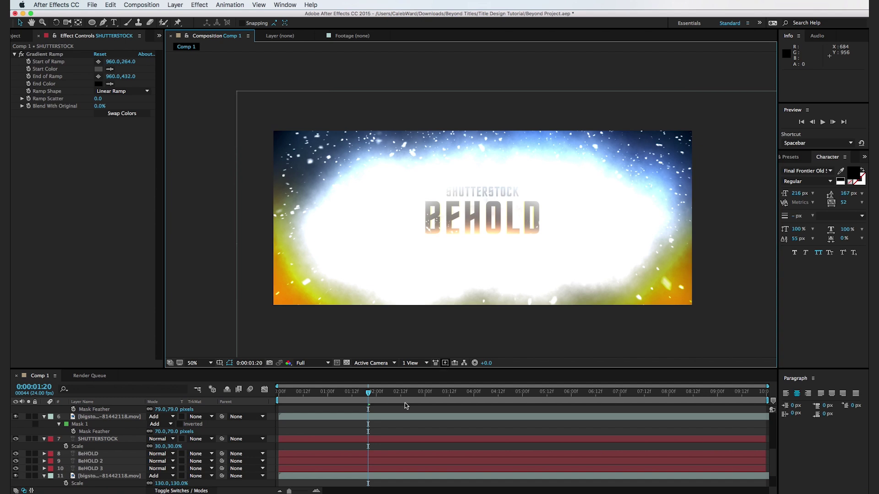
drag(392, 399, 449, 395)
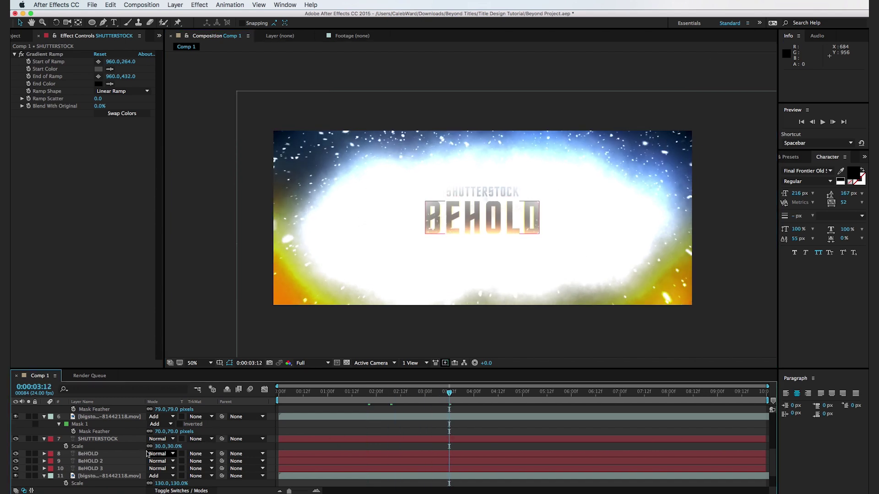
click(112, 439)
key(t)
key(alt+shift+t)
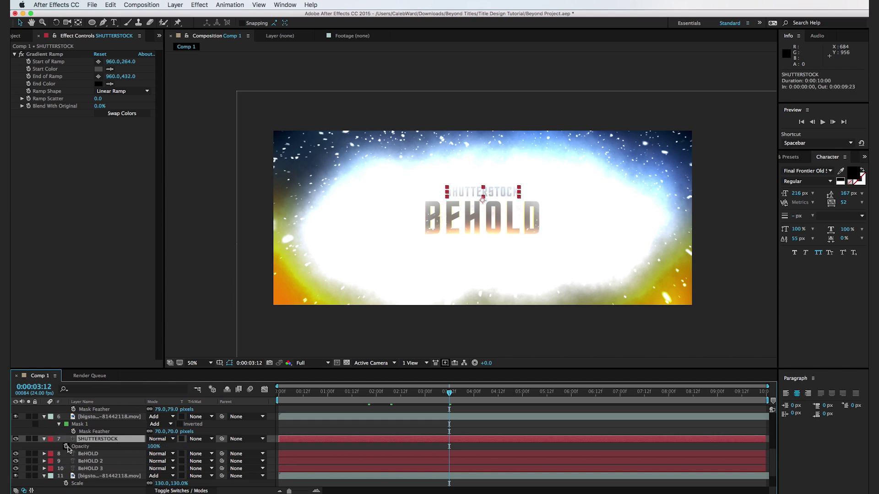
mouse_move(442, 402)
mouse_down()
mouse_move(445, 395)
mouse_move(425, 401)
mouse_up()
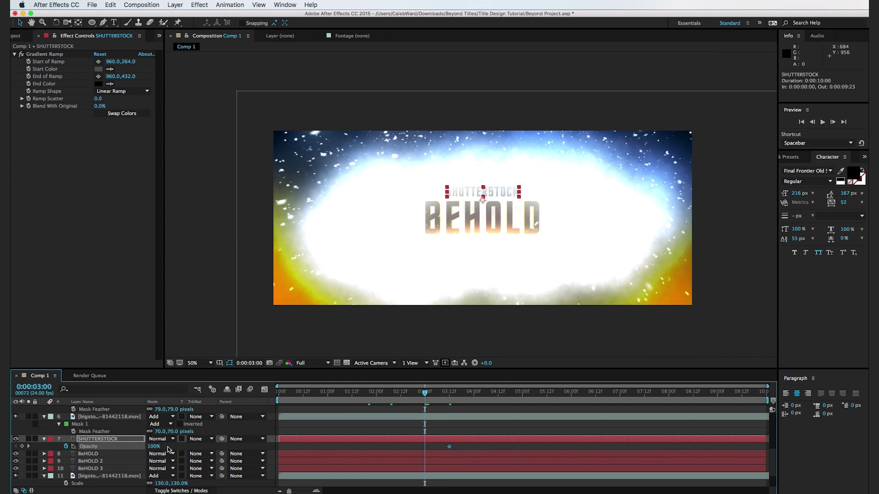
drag(153, 447, 115, 450)
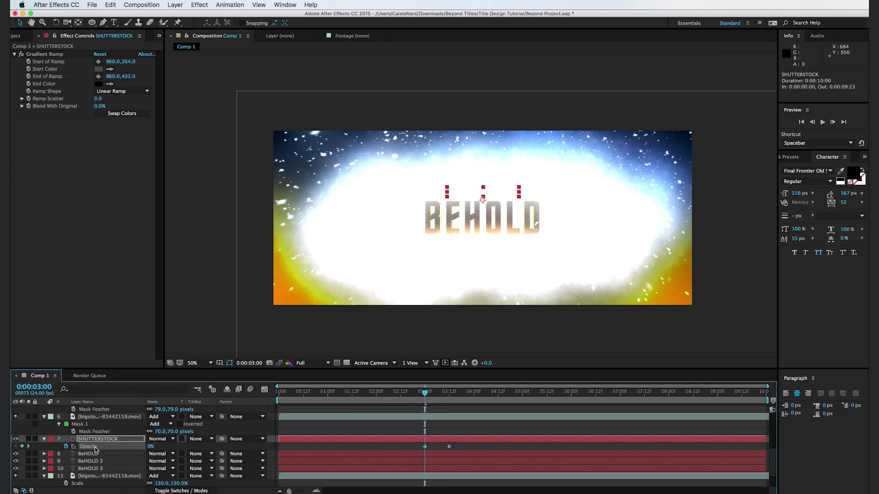
drag(426, 394, 455, 397)
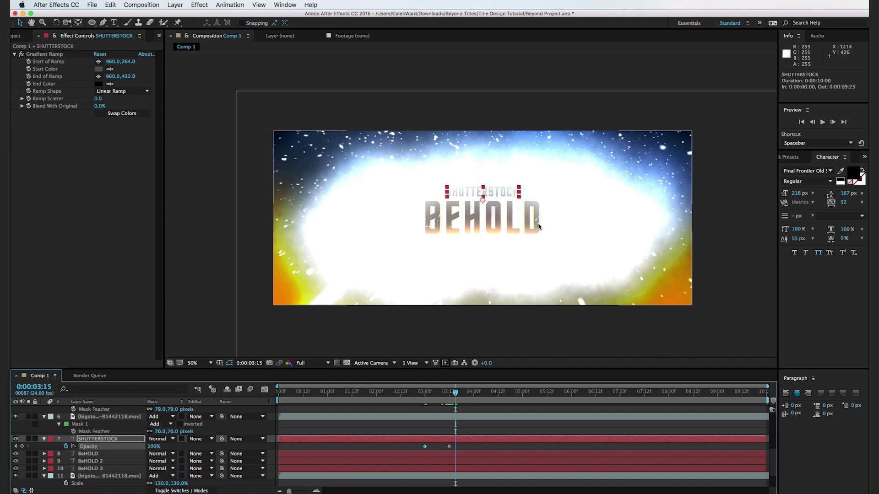
Step: Create a 1920 x 800 px solid layer in light blue, colour BAE7FF, directly above the SHUTTERSTOCK layer
key(super+y)
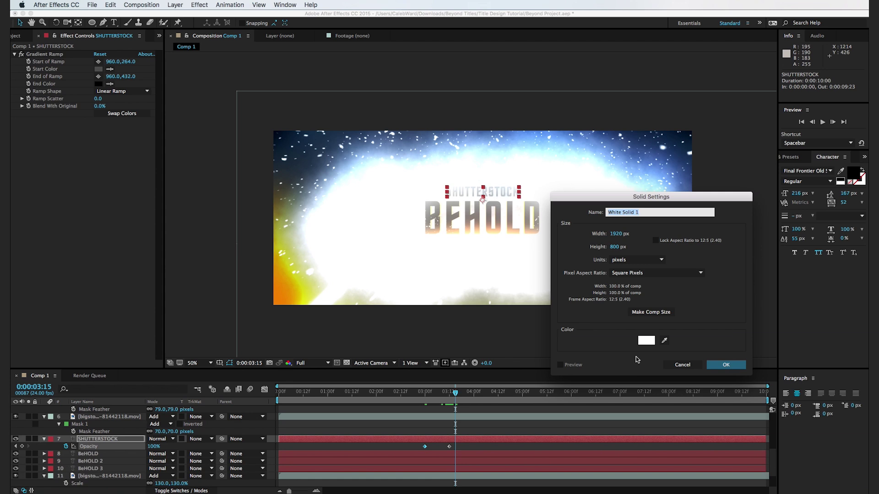
click(643, 342)
click(667, 421)
click(584, 384)
drag(583, 384, 576, 371)
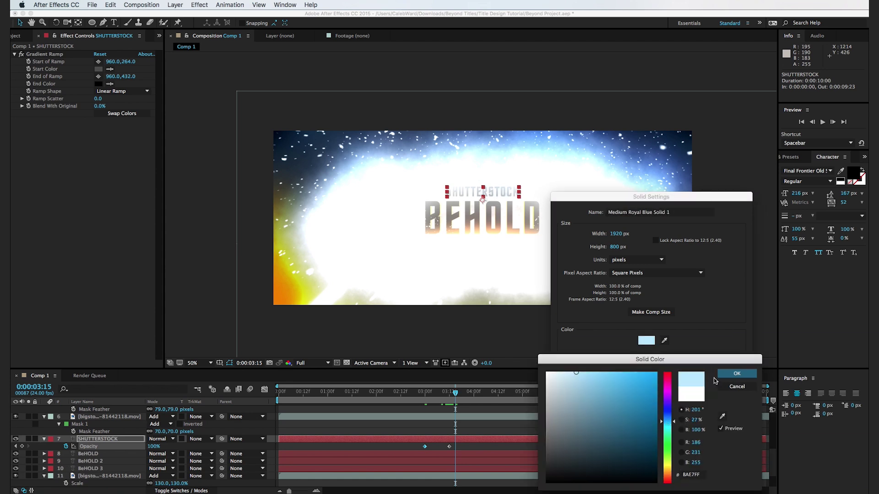
click(735, 374)
click(727, 366)
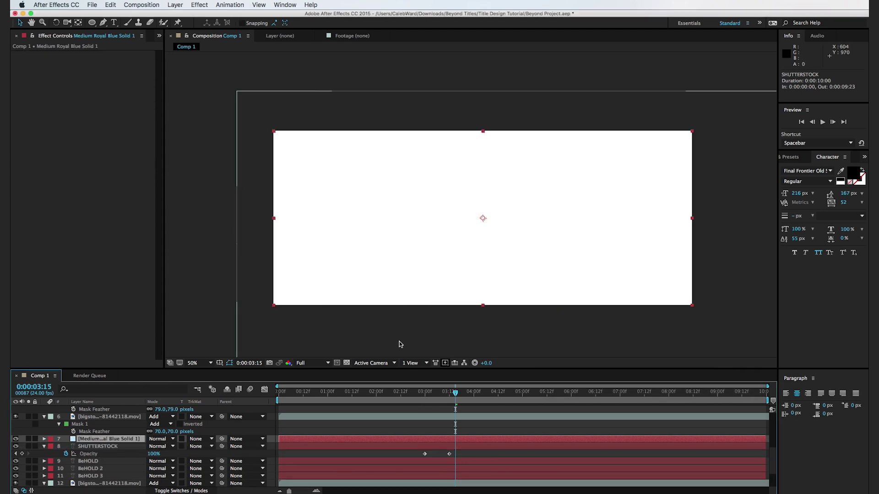
Step: With the Pen tool, draw a closed, flat oval mask on the blue solid around the SHUTTERSTOCK line
click(103, 22)
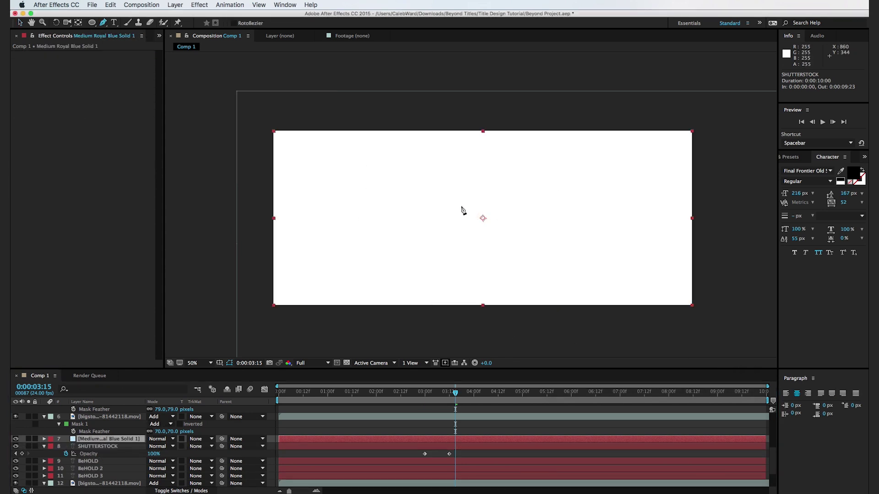
drag(488, 184, 517, 185)
drag(420, 200, 427, 207)
mouse_move(503, 217)
mouse_down()
mouse_move(531, 212)
mouse_move(544, 195)
mouse_up()
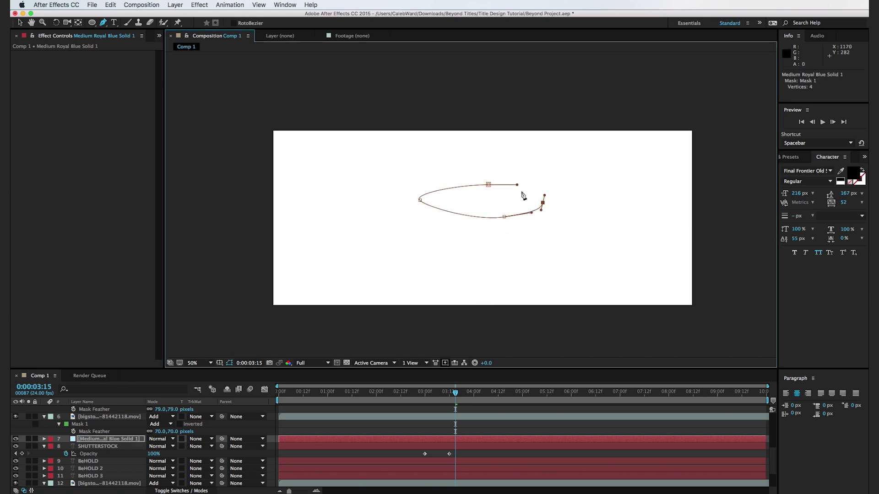
click(488, 185)
scroll(129, 463, up, 3)
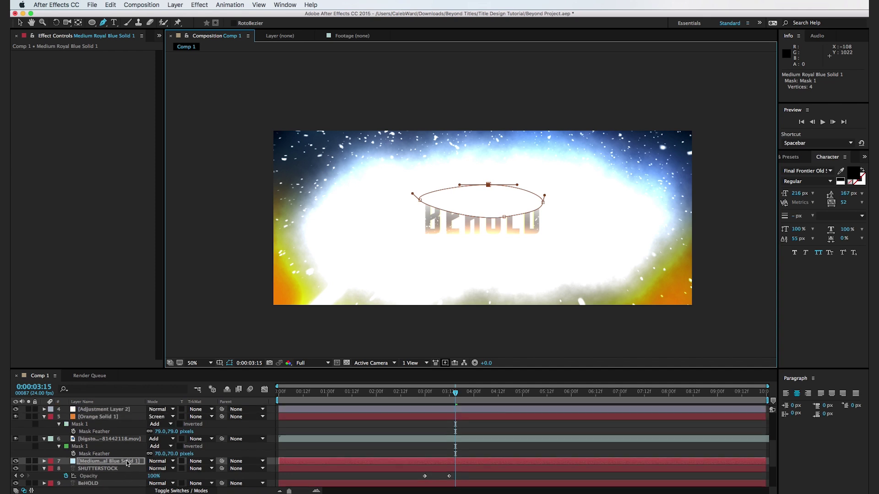
Step: Move the upper and lower points of the blue solid's mask upward and feather the mask to 247 pixels
key(f)
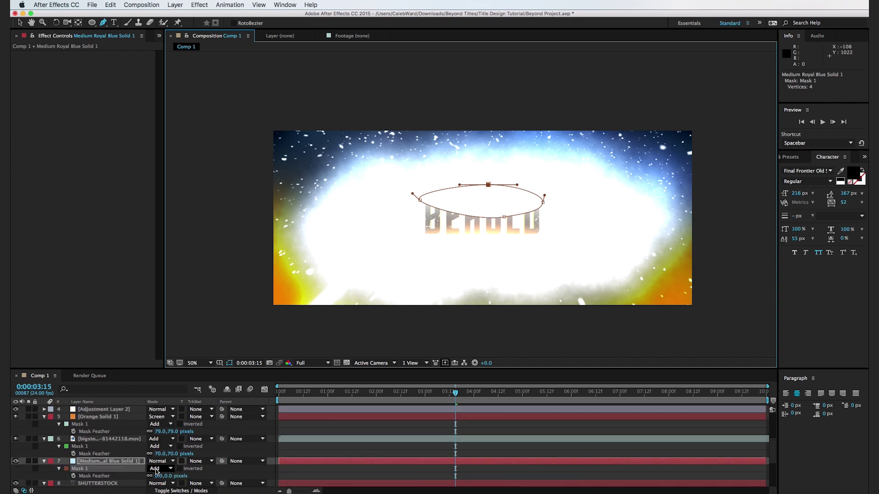
drag(158, 477, 256, 479)
key(v)
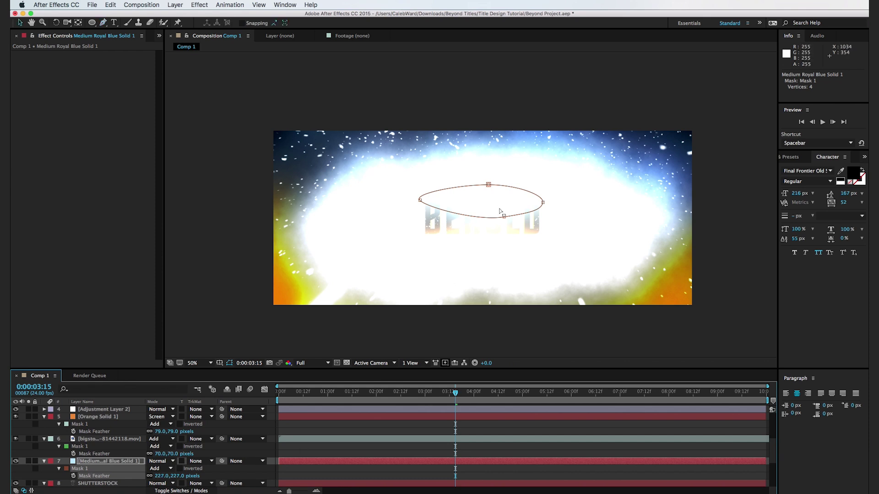
drag(504, 215, 488, 174)
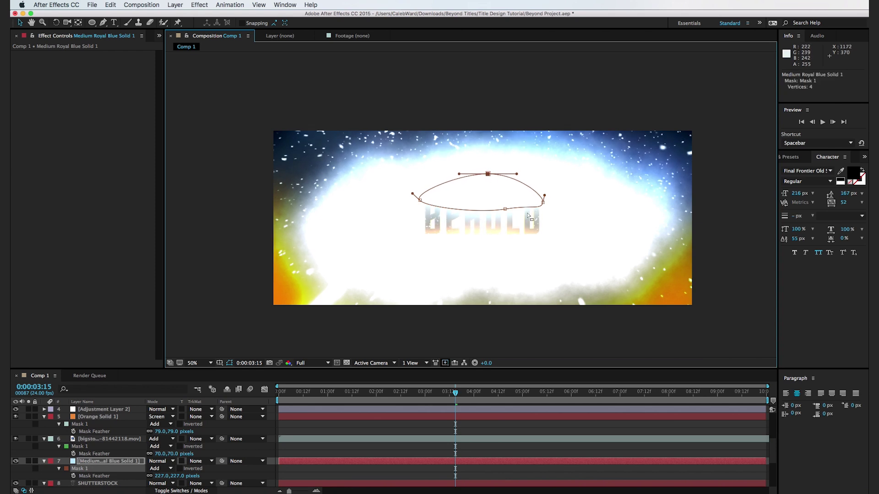
scroll(207, 440, up, 1)
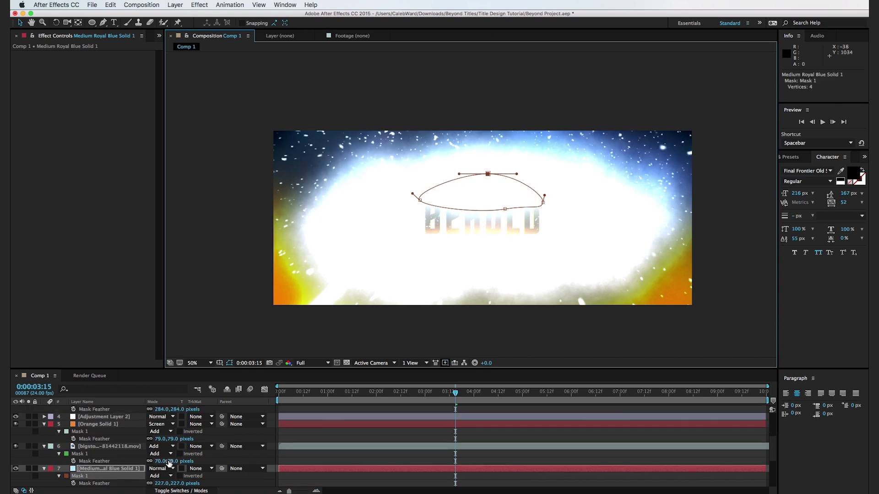
scroll(168, 463, down, 4)
drag(160, 456, 167, 454)
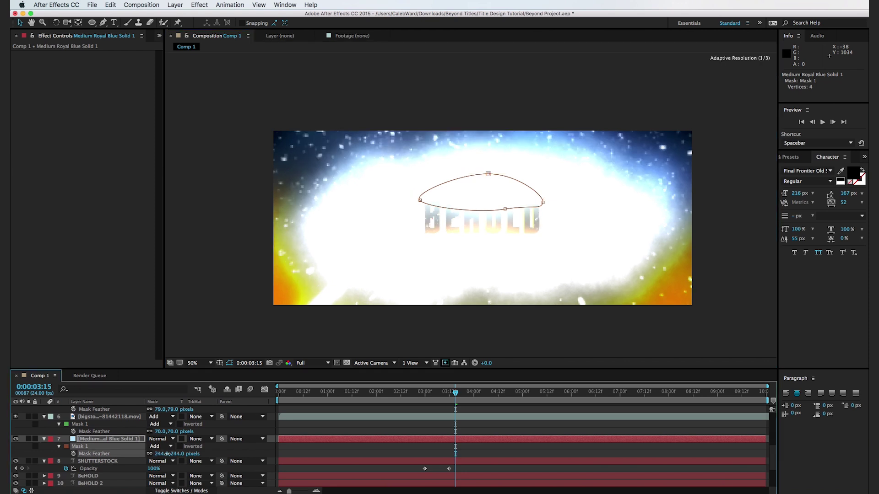
Step: Keyframe the blue solid's opacity to 0% at 0:00:02:19, 100% at 0:00:03:00 and 0% at 0:00:03:12, and preview the flash
drag(436, 397, 424, 398)
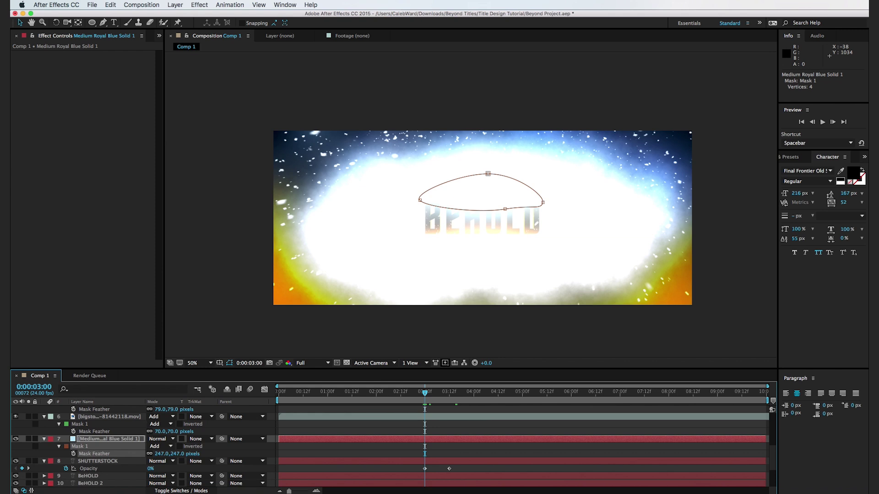
key(t)
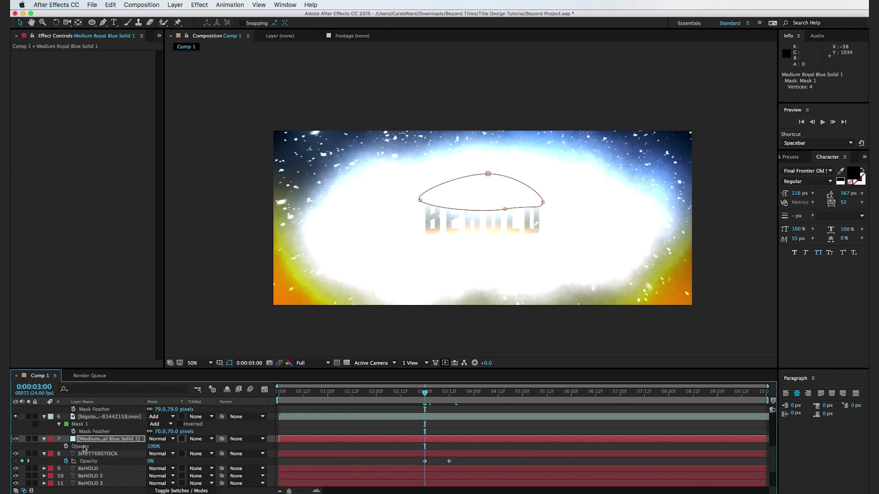
click(66, 446)
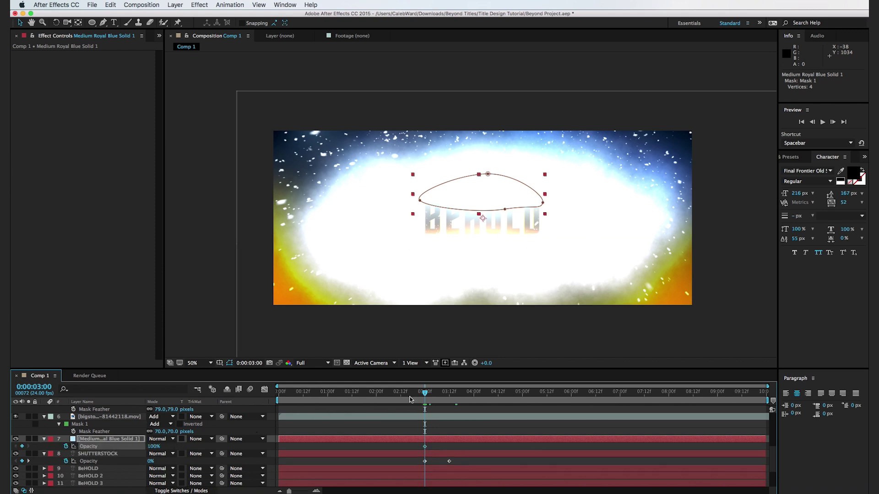
drag(420, 396, 415, 397)
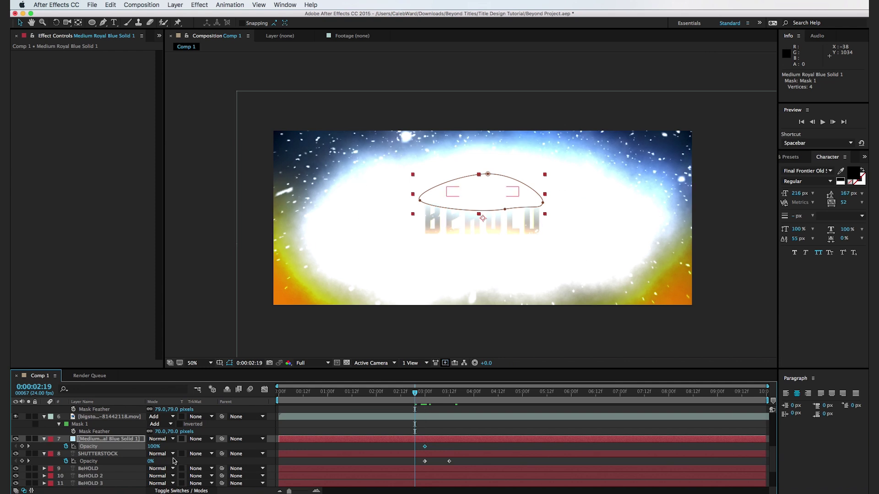
drag(153, 446, 100, 454)
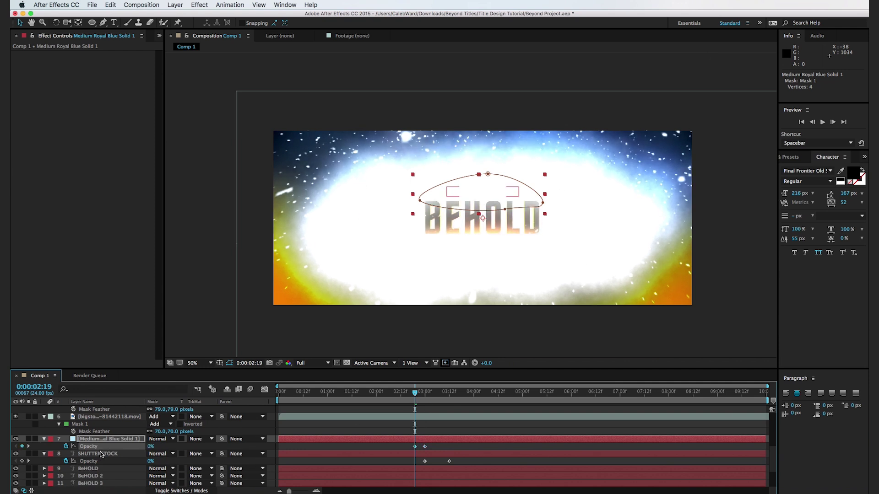
drag(415, 395, 451, 403)
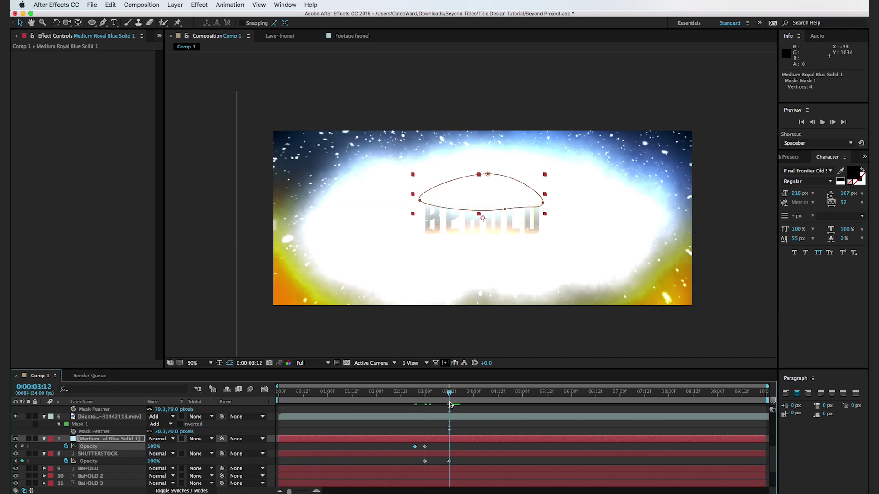
drag(153, 448, 119, 448)
key(space)
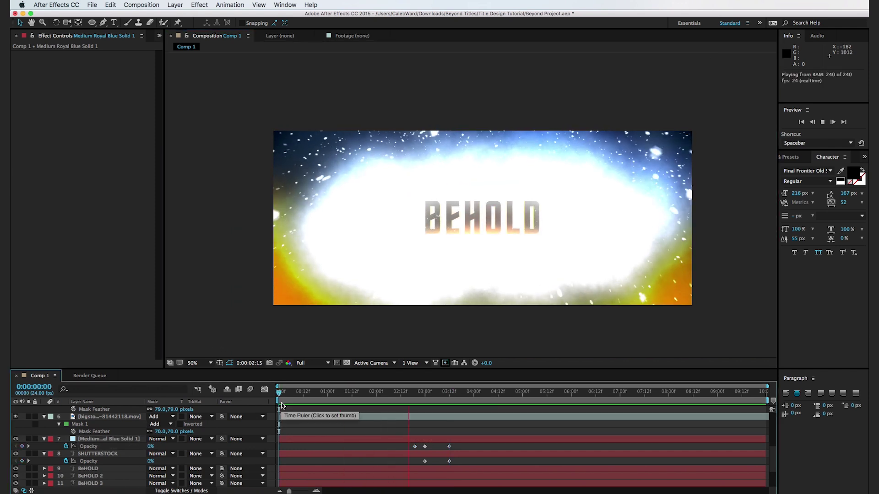
key(space)
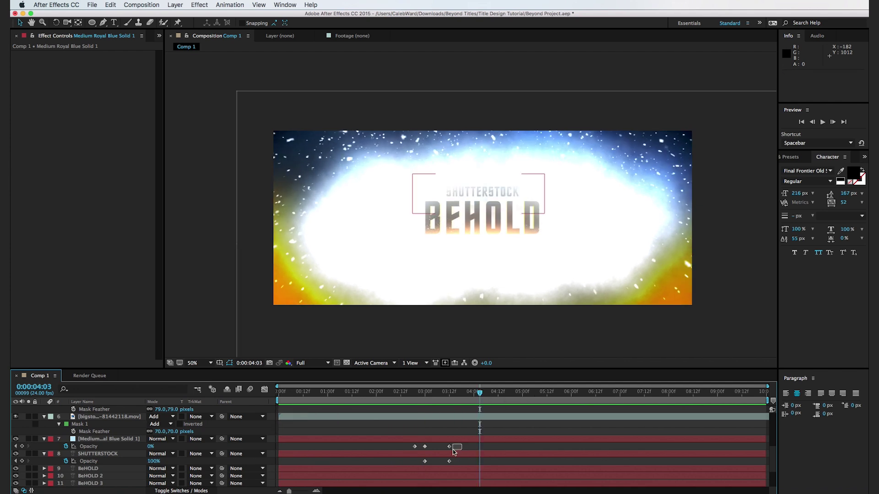
Step: Move SHUTTERSTOCK's last opacity keyframe to about 0:00:04:10 and the blue solid's last opacity keyframe to 0:00:04:01
click(449, 447)
shift+click(449, 461)
drag(449, 461, 494, 462)
drag(435, 403, 508, 405)
click(490, 454)
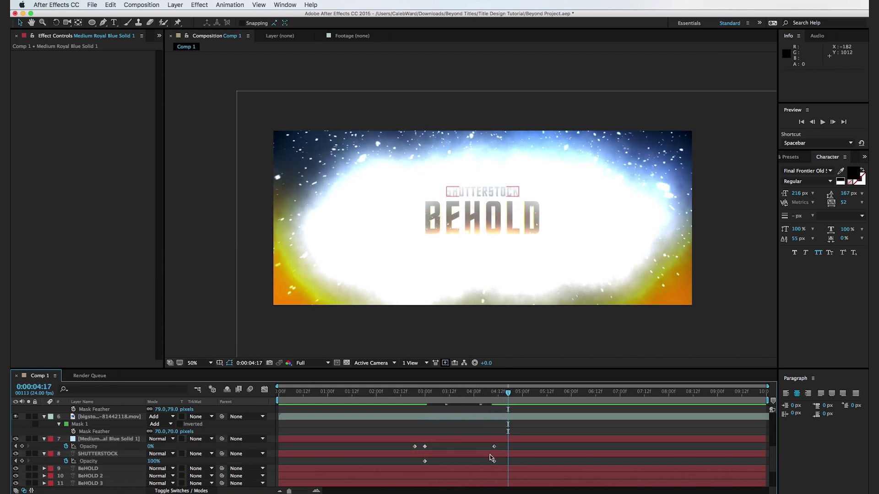
drag(493, 447, 474, 451)
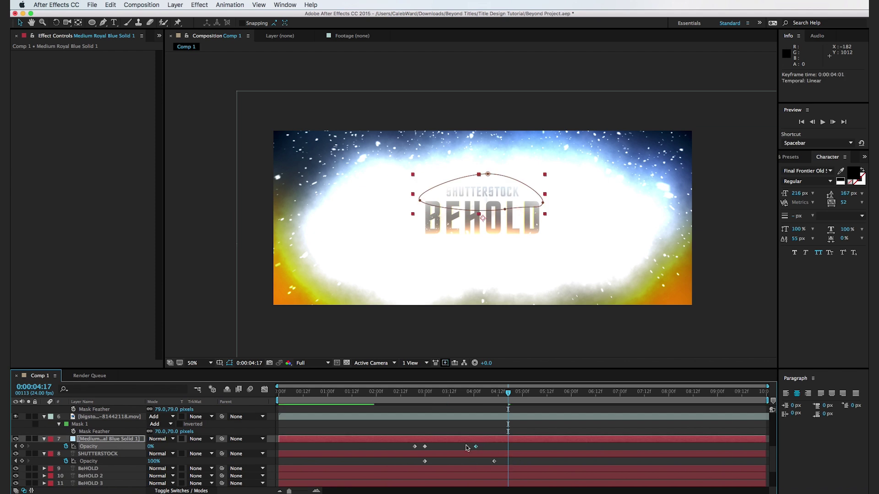
drag(433, 392, 504, 396)
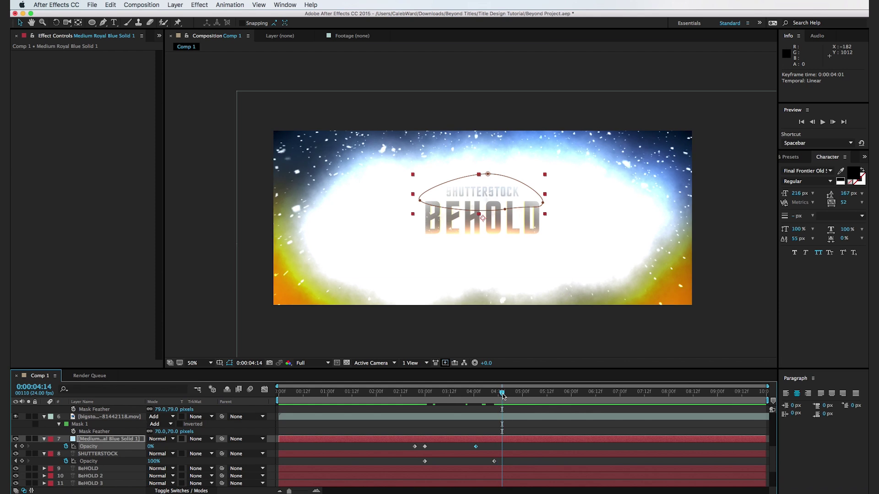
Step: Preview the title animation and add a null object directly above the three BEHOLD text layers
scroll(436, 393, down, 4)
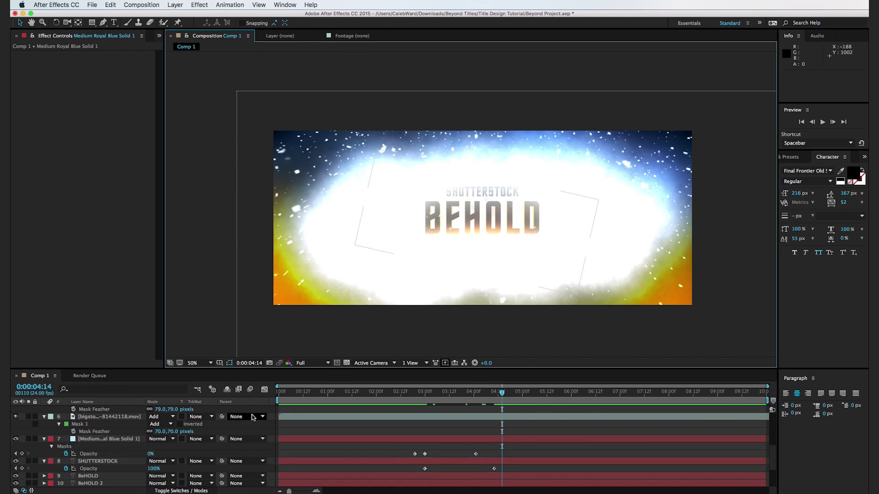
click(140, 440)
click(124, 446)
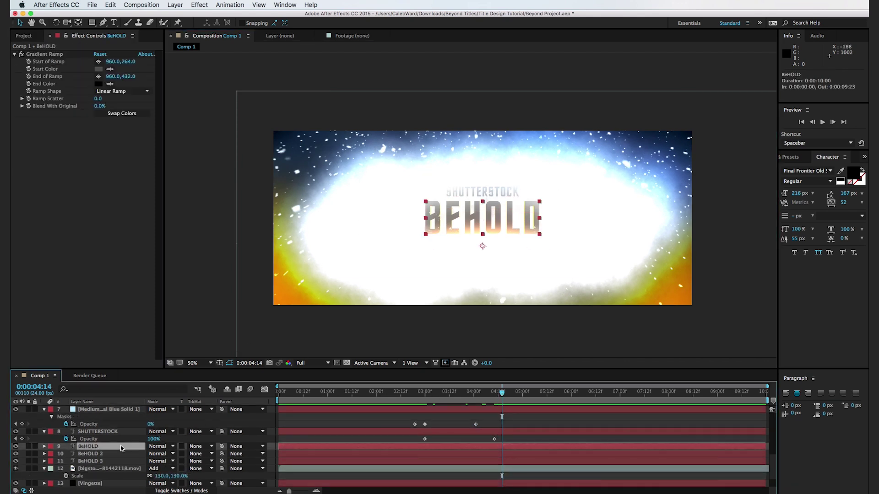
shift+click(114, 462)
drag(303, 397, 508, 405)
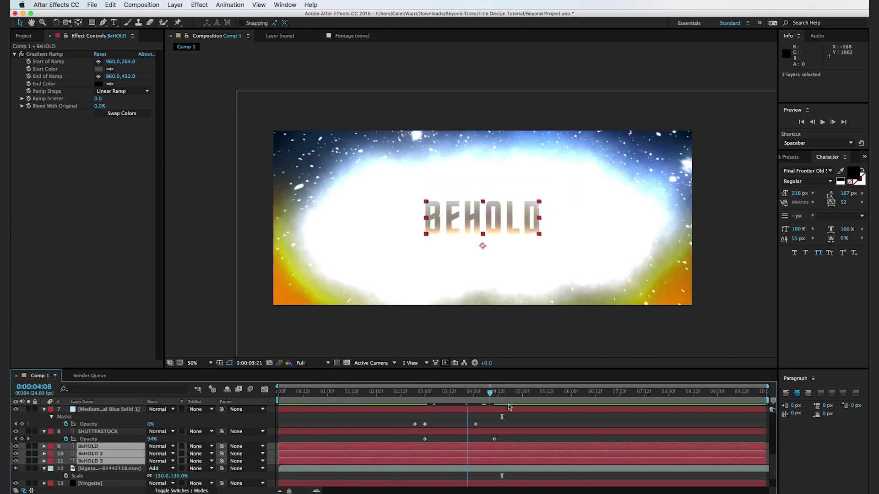
key(space)
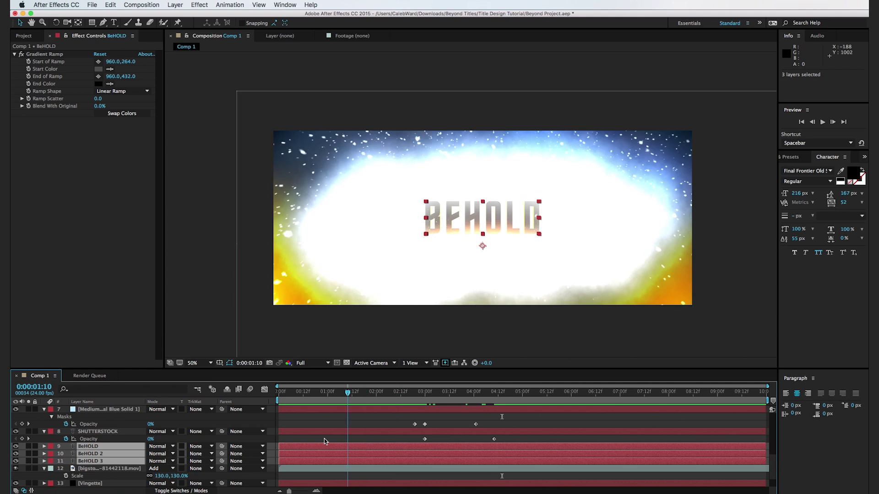
key(Home)
drag(373, 394, 383, 394)
click(177, 4)
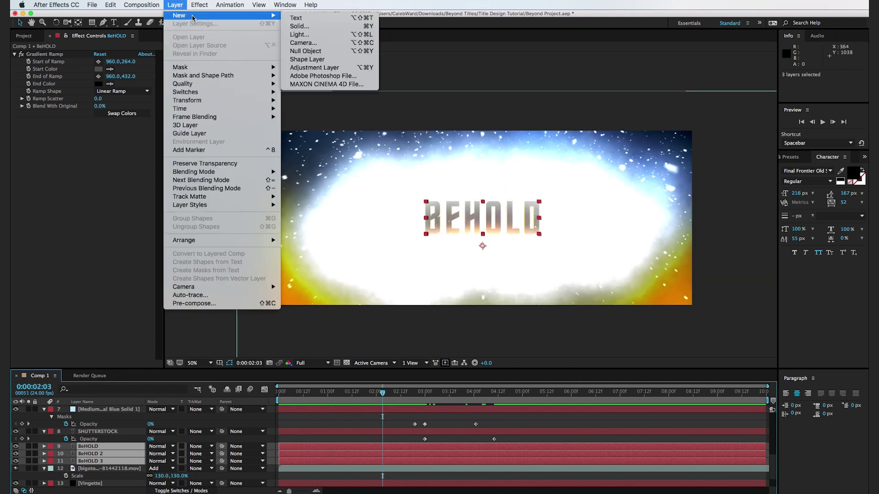
mouse_move(273, 17)
click(306, 50)
Step: Parent the three BEHOLD text layers to the null object
click(95, 469)
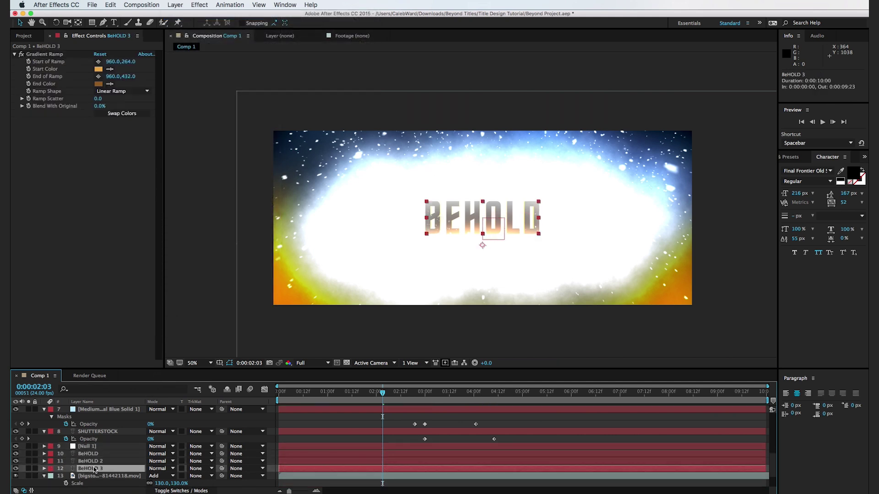
shift+click(95, 454)
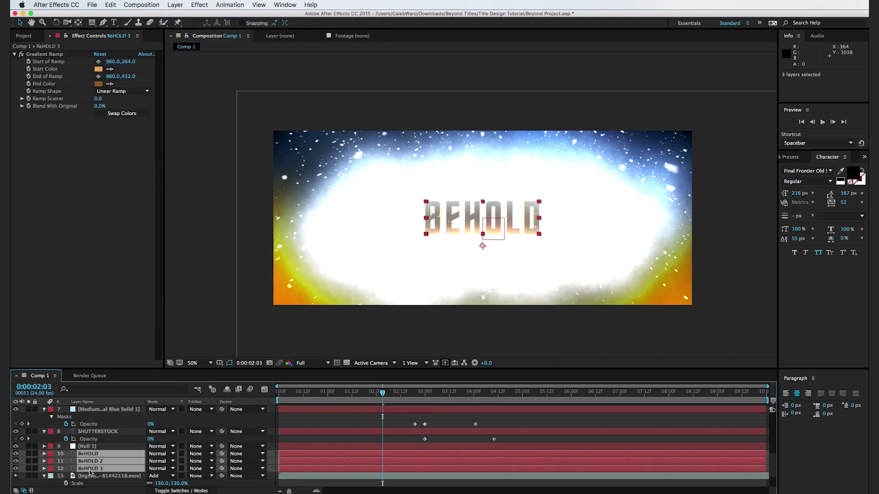
drag(223, 455, 89, 446)
Step: Keyframe the null's scale from 100% at the start to 123% at the composition's last frame, and preview the growth
key(Home)
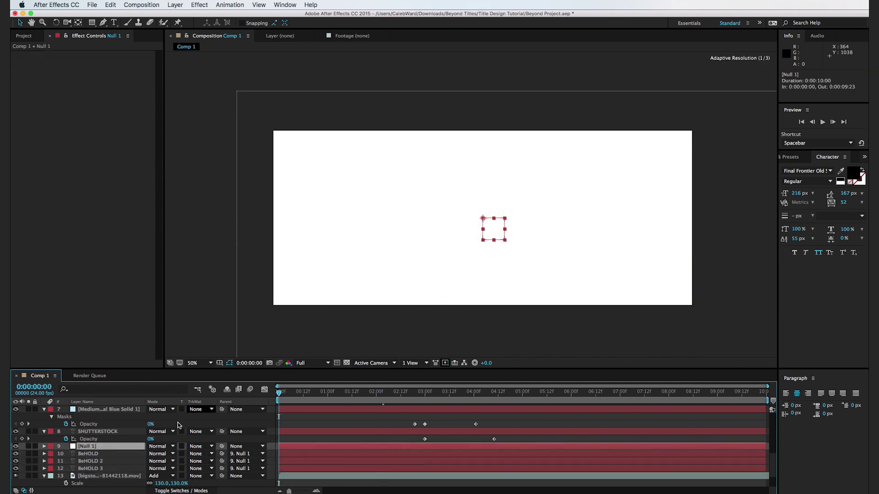
key(s)
click(66, 454)
drag(320, 392, 826, 395)
drag(160, 453, 170, 457)
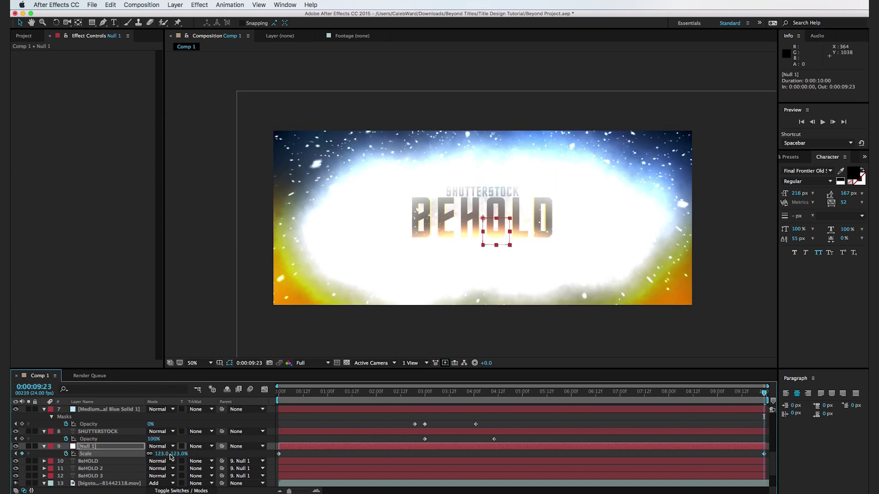
click(216, 299)
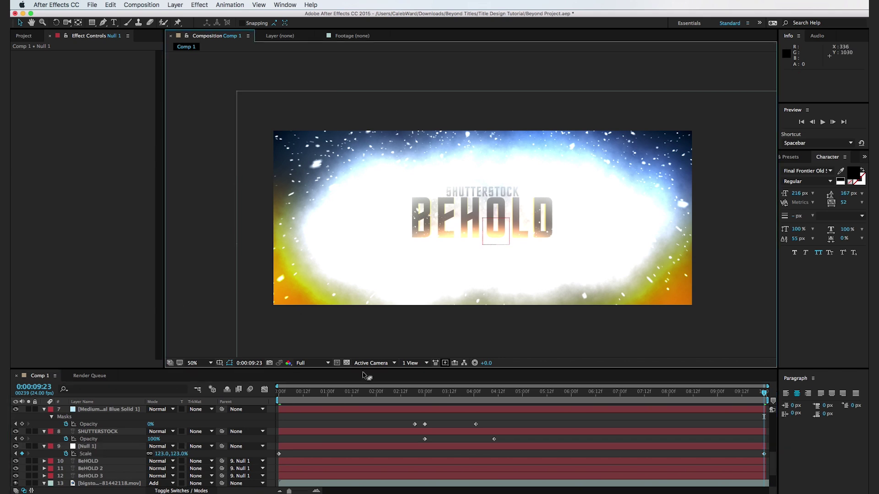
key(space)
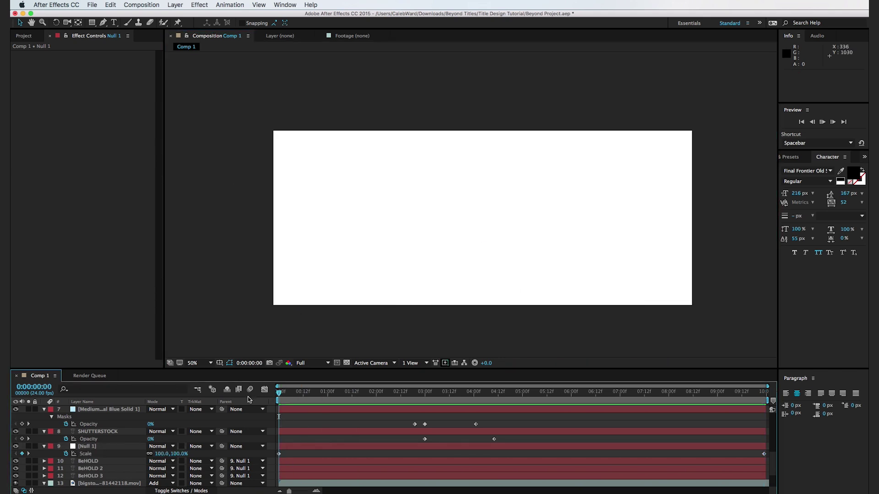